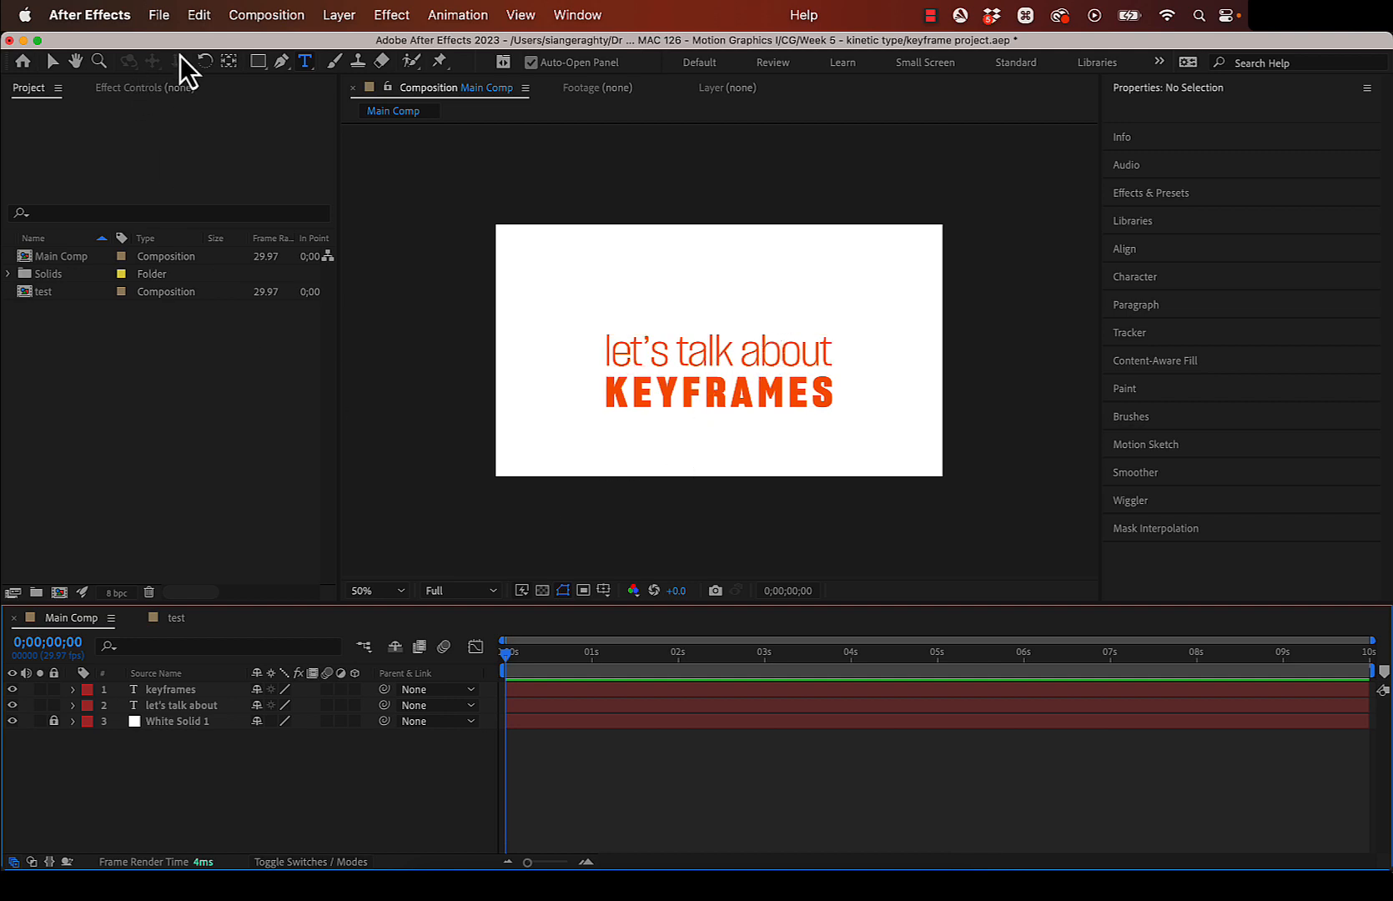
- Draw a rectangular mask around the word "let's" on the "let's talk about" text layer
{"action": "left_click", "coordinate": [54, 70]}
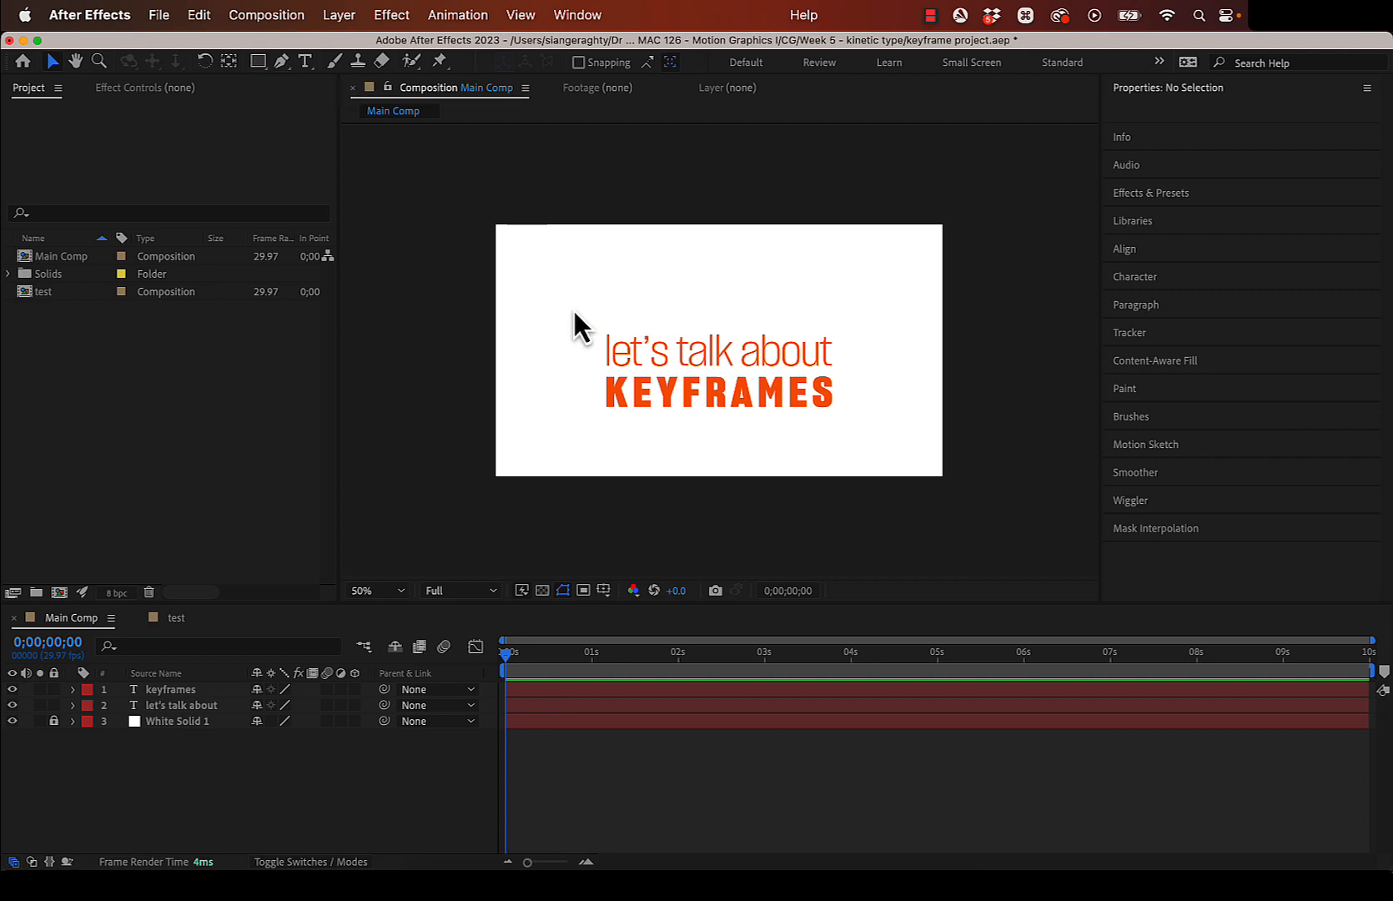
{"action": "left_click", "coordinate": [176, 707]}
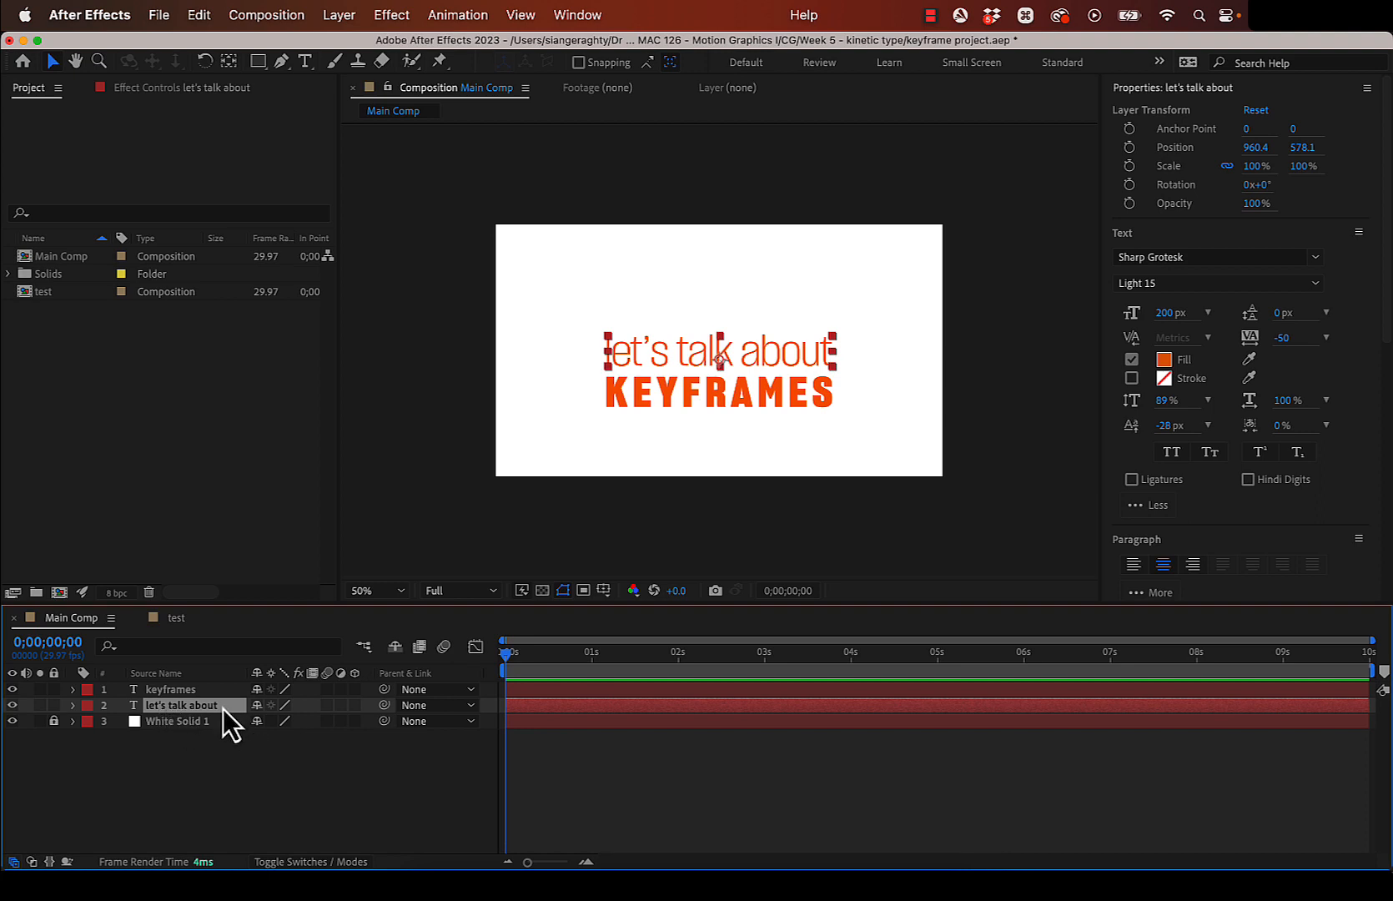
{"action": "left_click", "coordinate": [464, 245]}
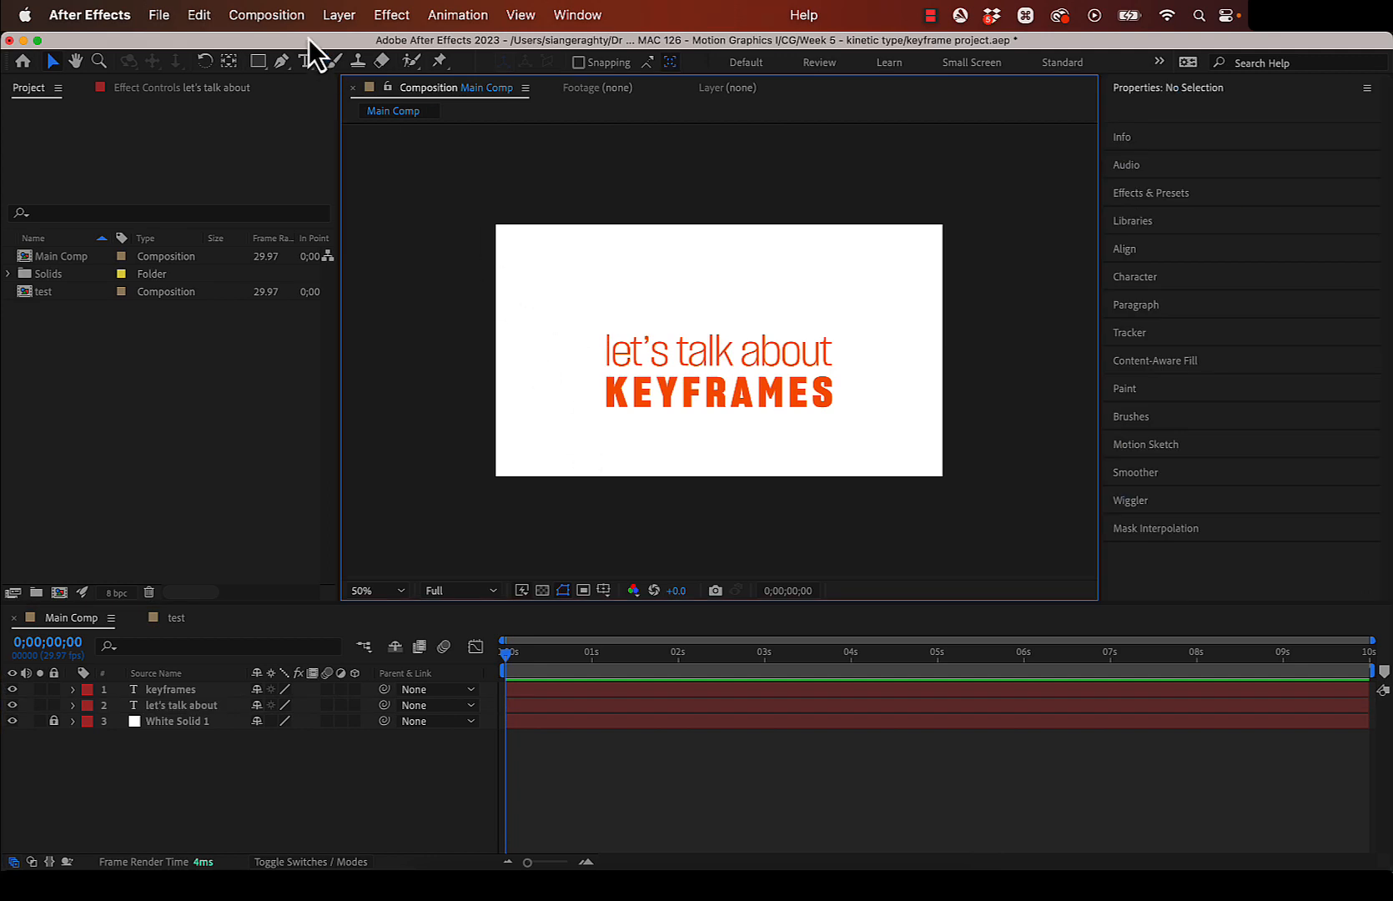
{"action": "left_click", "coordinate": [259, 62]}
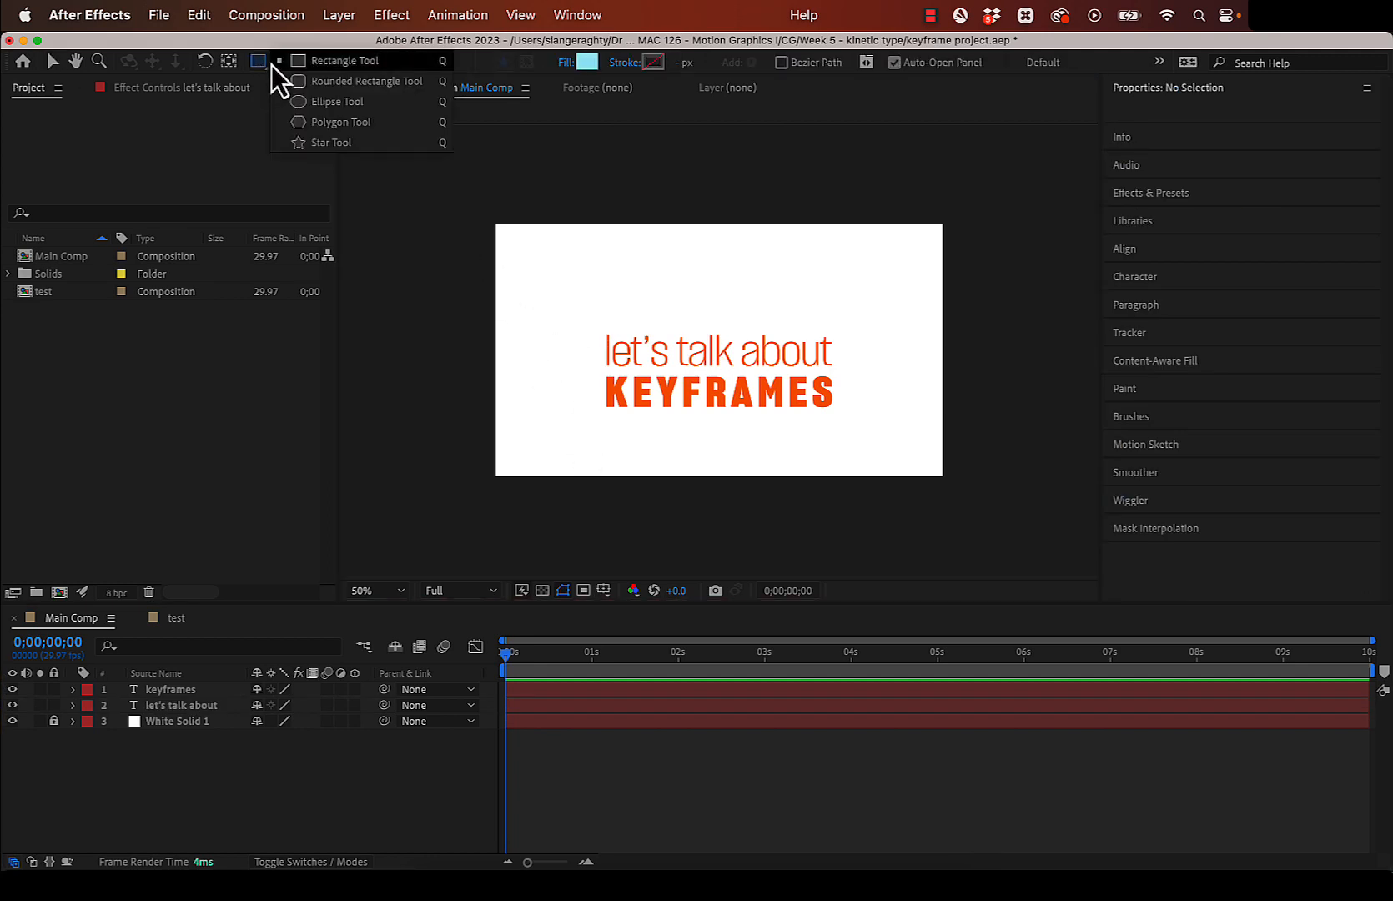
{"action": "left_click", "coordinate": [289, 63]}
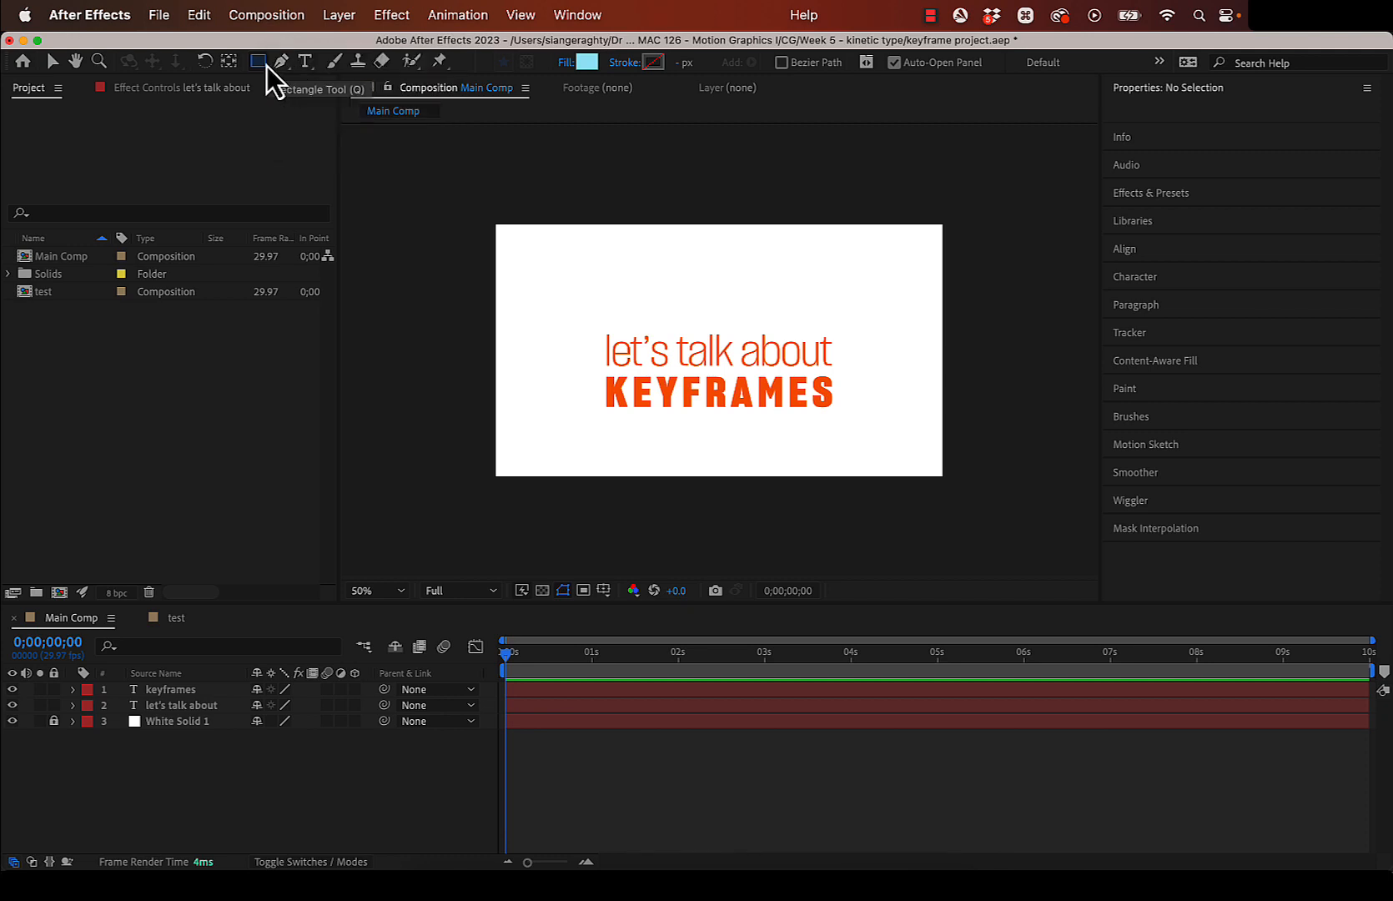
{"action": "left_click", "coordinate": [174, 709]}
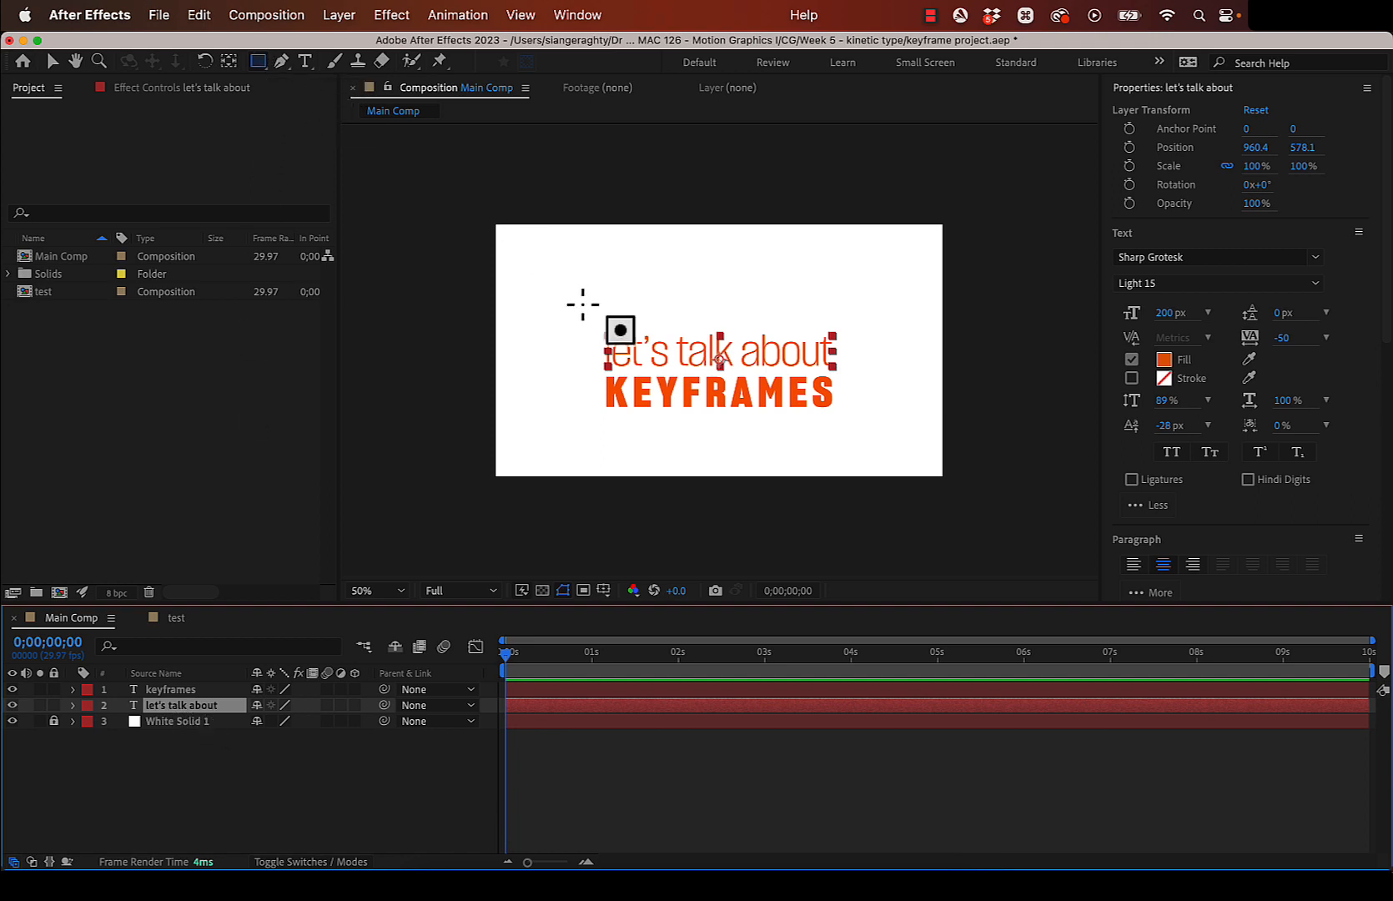
{"action": "mouse_move", "coordinate": [586, 320]}
{"action": "left_mouse_down"}
{"action": "mouse_move", "coordinate": [675, 388]}
{"action": "mouse_move", "coordinate": [673, 373]}
{"action": "left_mouse_up"}
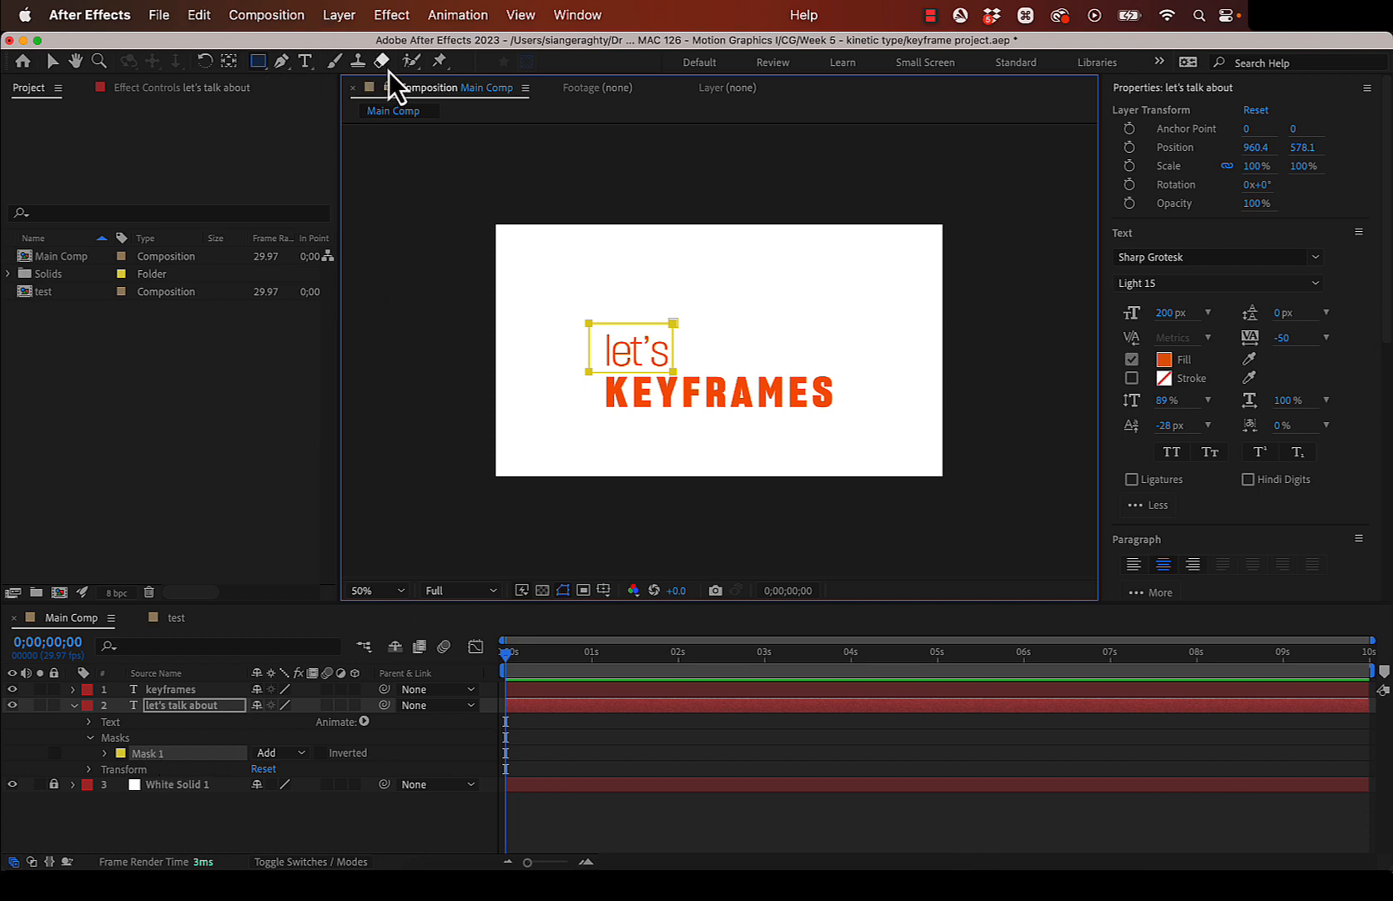
{"action": "left_click", "coordinate": [287, 832]}
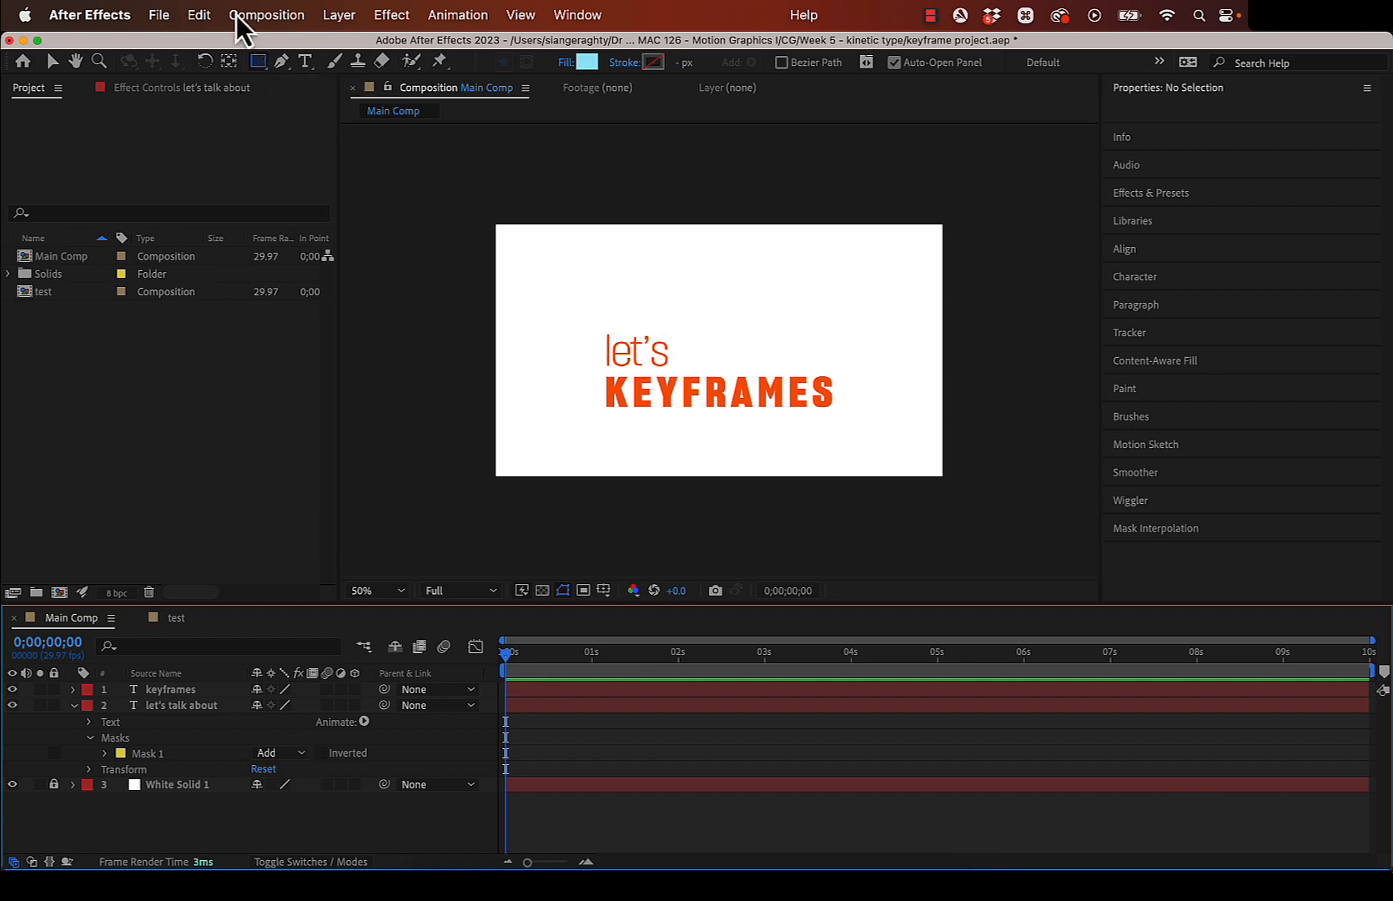
{"action": "left_click_drag", "start_coordinate": [510, 239], "coordinate": [547, 267]}
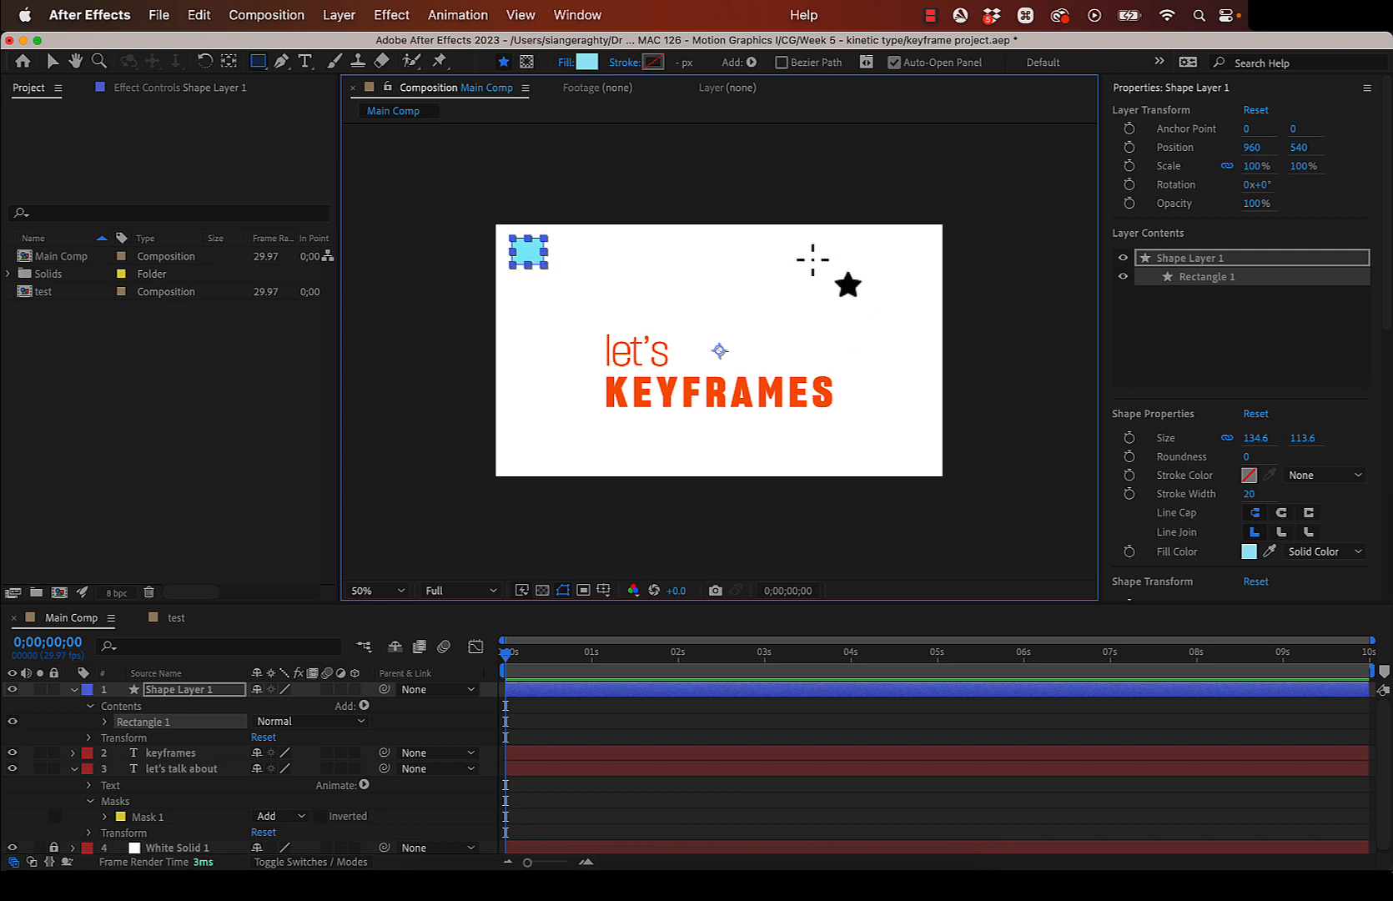
{"action": "key", "text": "super+z"}
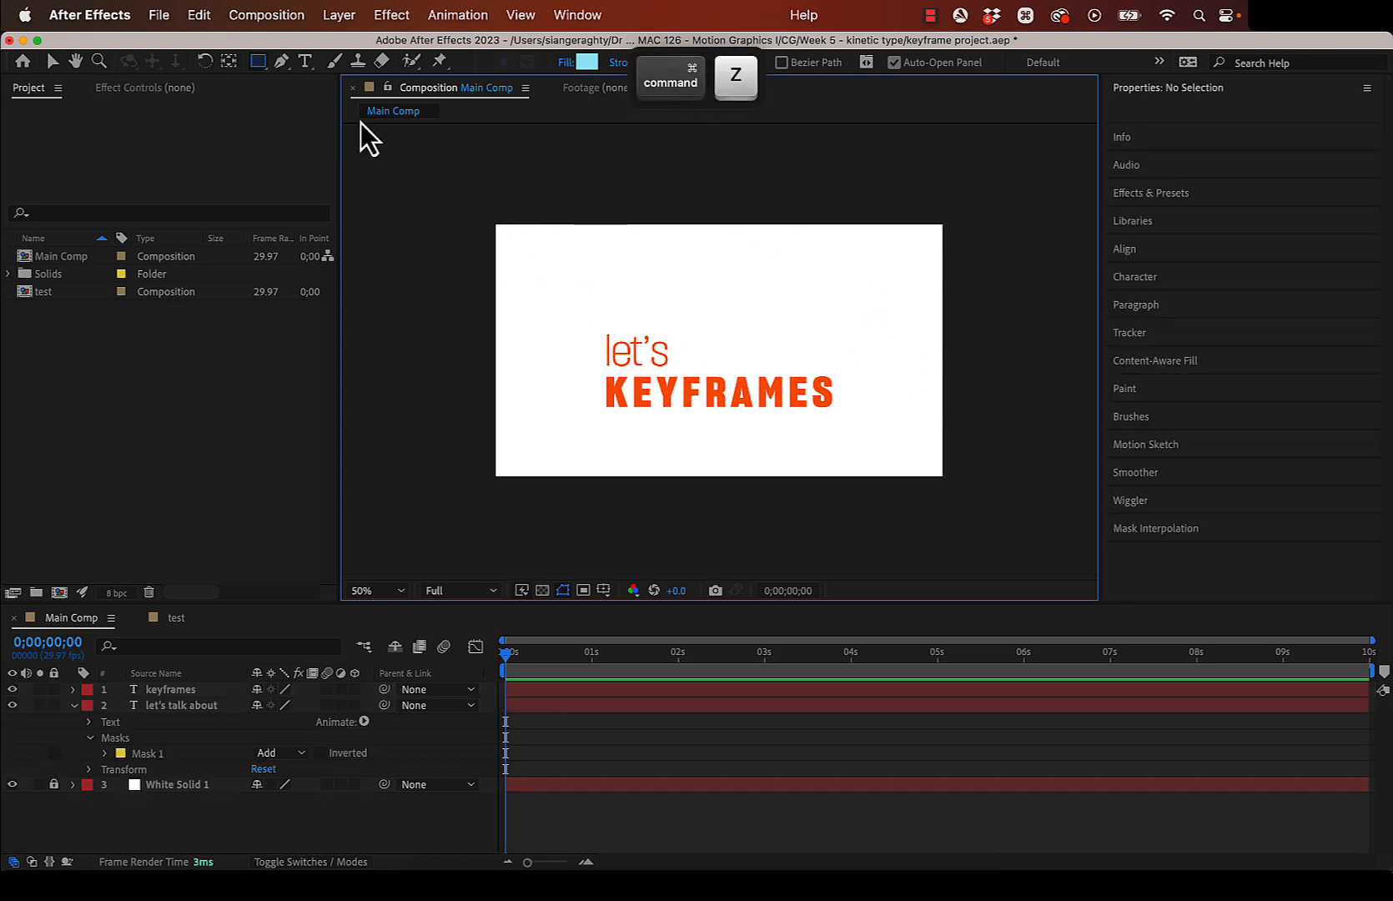
- Collapse the masked "let's talk about" layer's properties and rename the layer as "let's"
{"action": "left_click", "coordinate": [167, 707]}
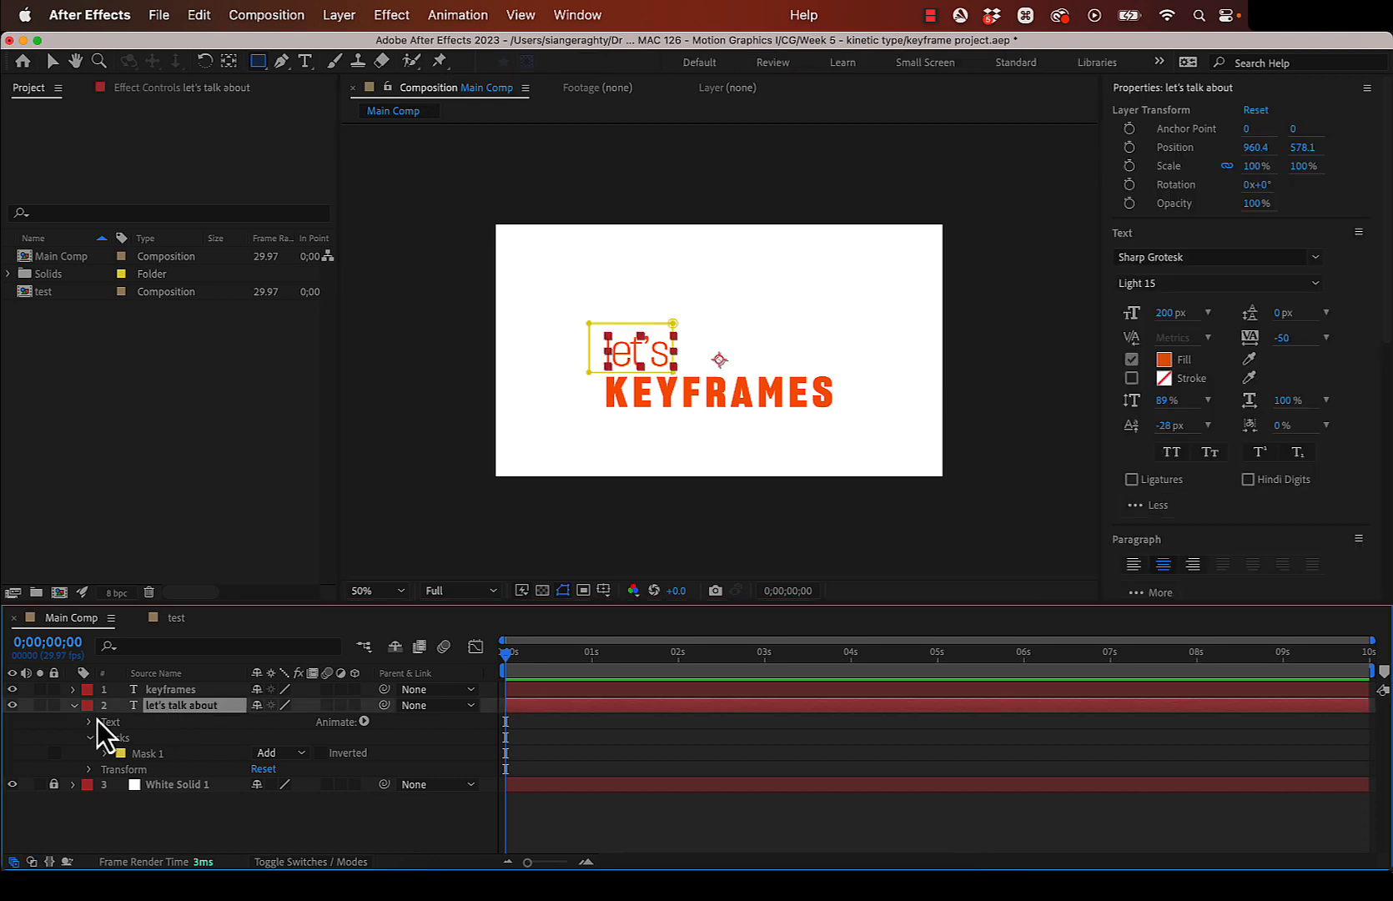
{"action": "left_click", "coordinate": [74, 707]}
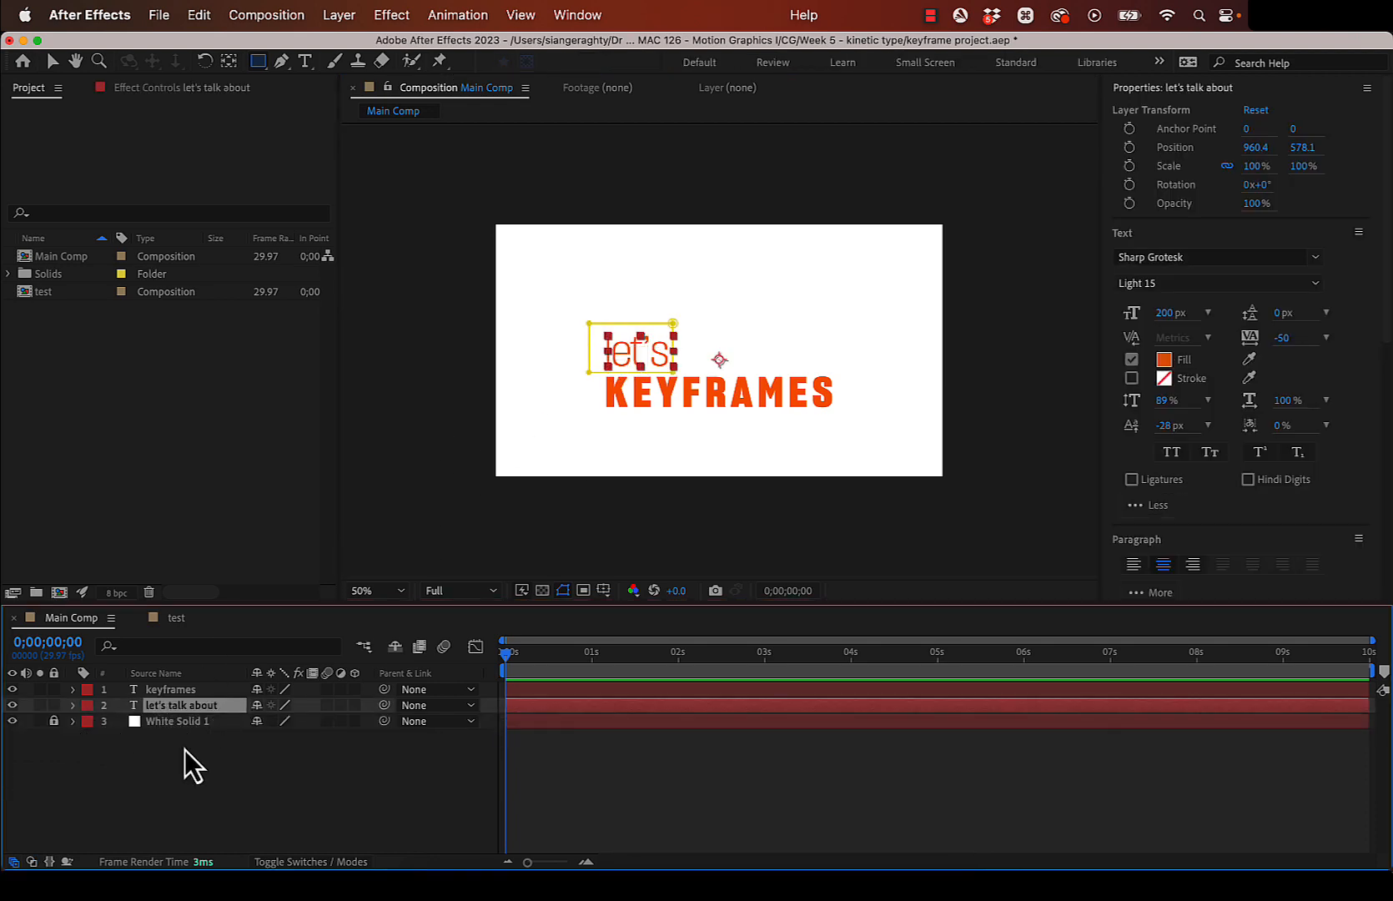
{"action": "double_click", "coordinate": [204, 710]}
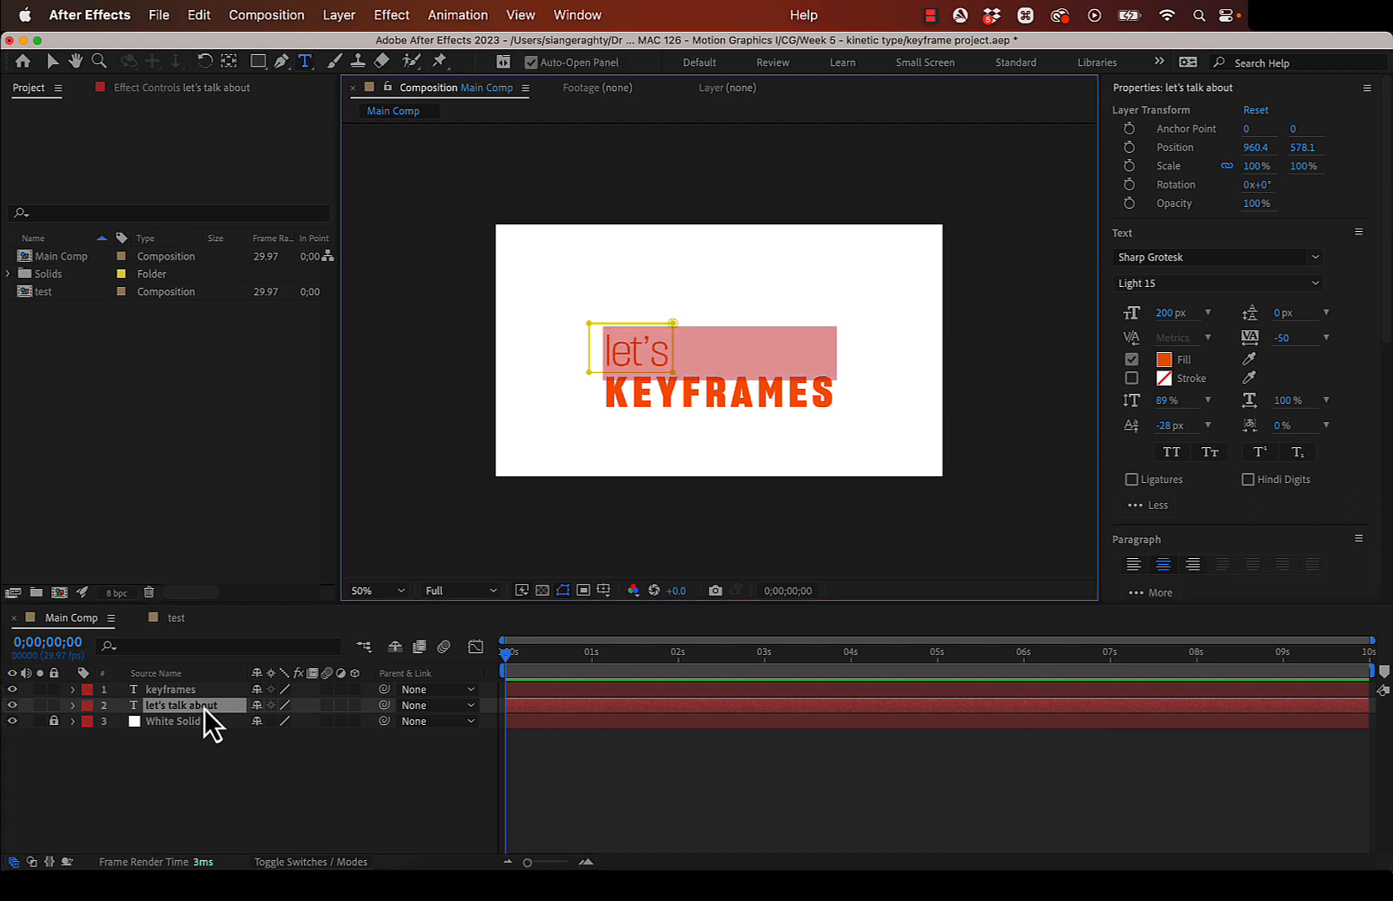
{"action": "left_click", "coordinate": [204, 708]}
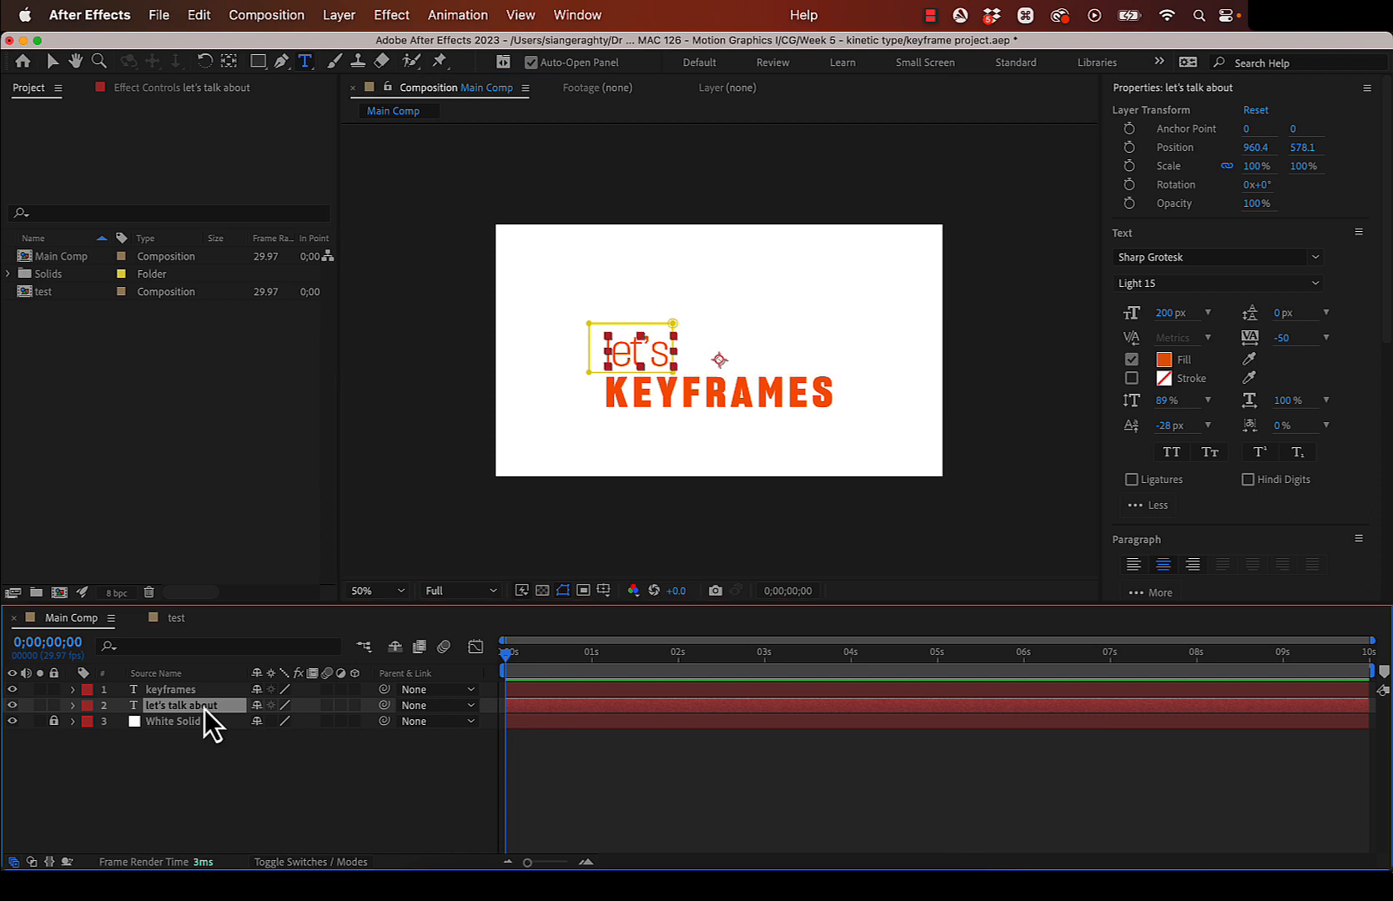
{"action": "key", "text": "Return"}
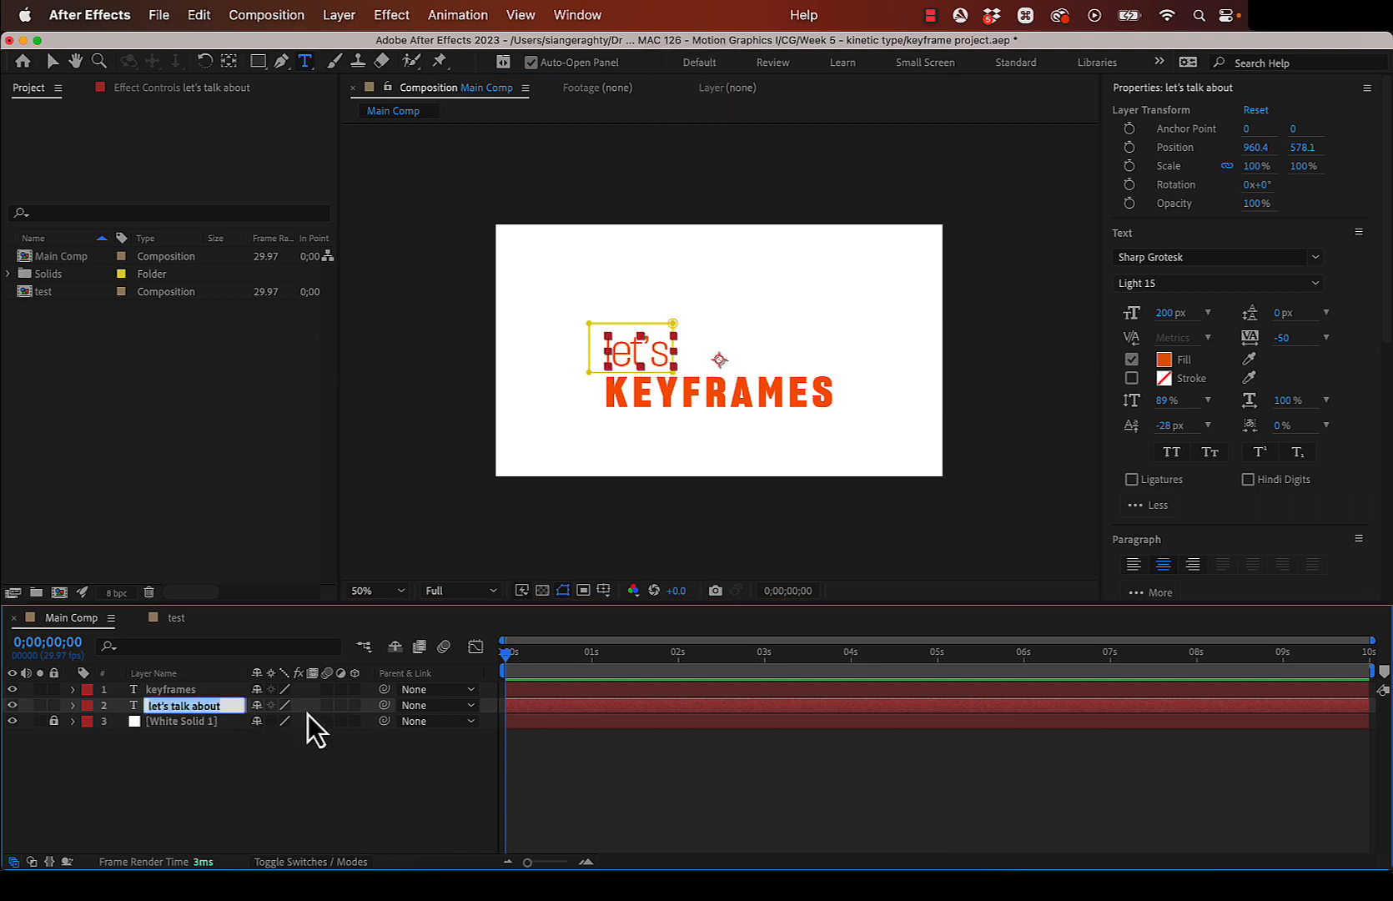
{"action": "key", "text": "Right"}
{"action": "key", "text": "BackSpace"}
{"action": "key", "text": "BackSpace"}
{"action": "key", "text": "BackSpace"}
{"action": "key", "text": "BackSpace"}
{"action": "key", "text": "BackSpace"}
{"action": "key", "text": "BackSpace"}
{"action": "key", "text": "BackSpace"}
{"action": "key", "text": "BackSpace"}
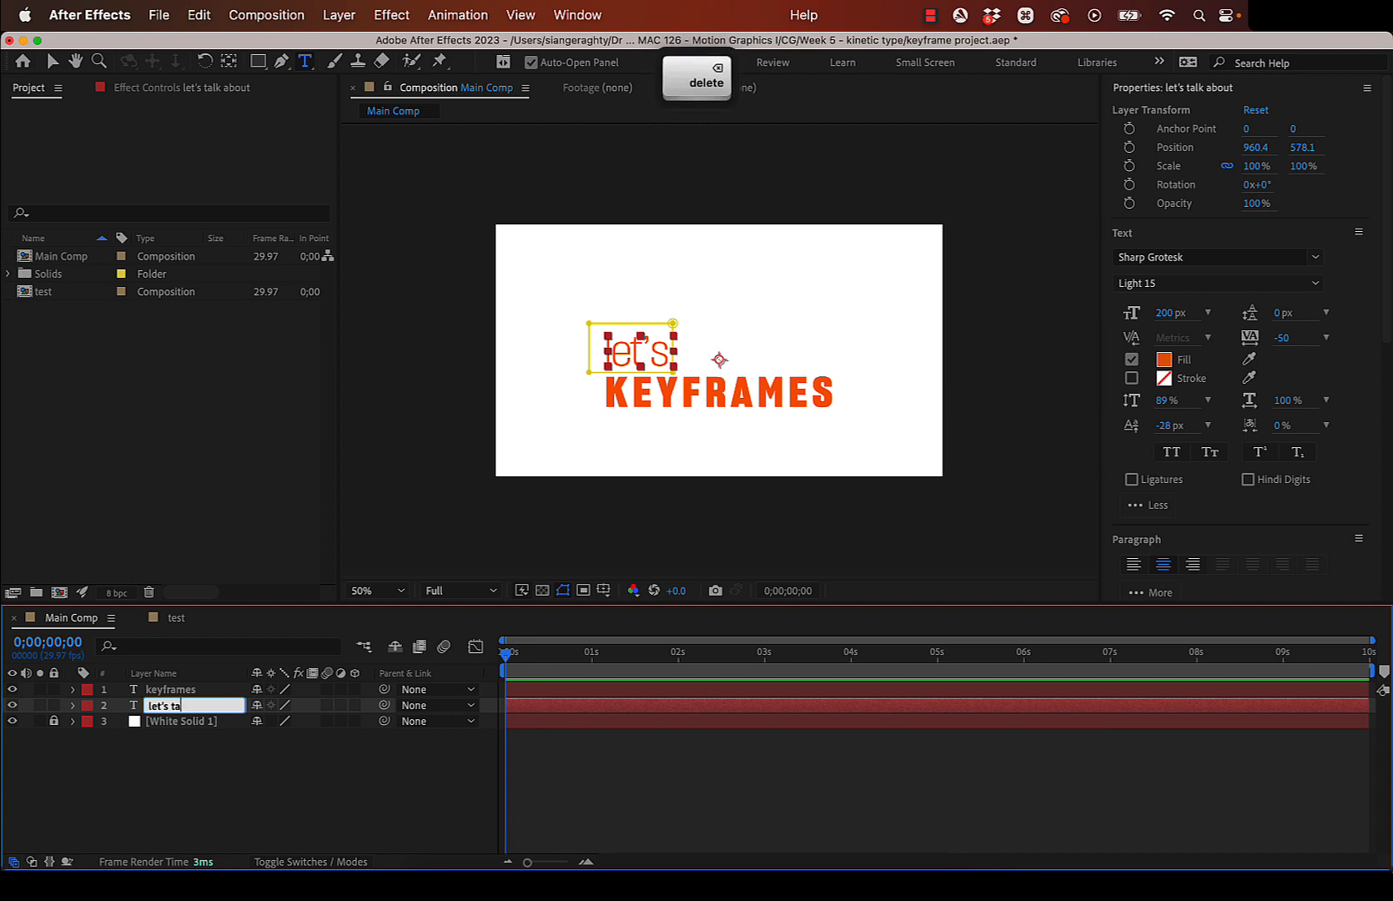
{"action": "key", "text": "BackSpace"}
{"action": "key", "text": "BackSpace"}
{"action": "key", "text": "BackSpace"}
{"action": "key", "text": "Return"}
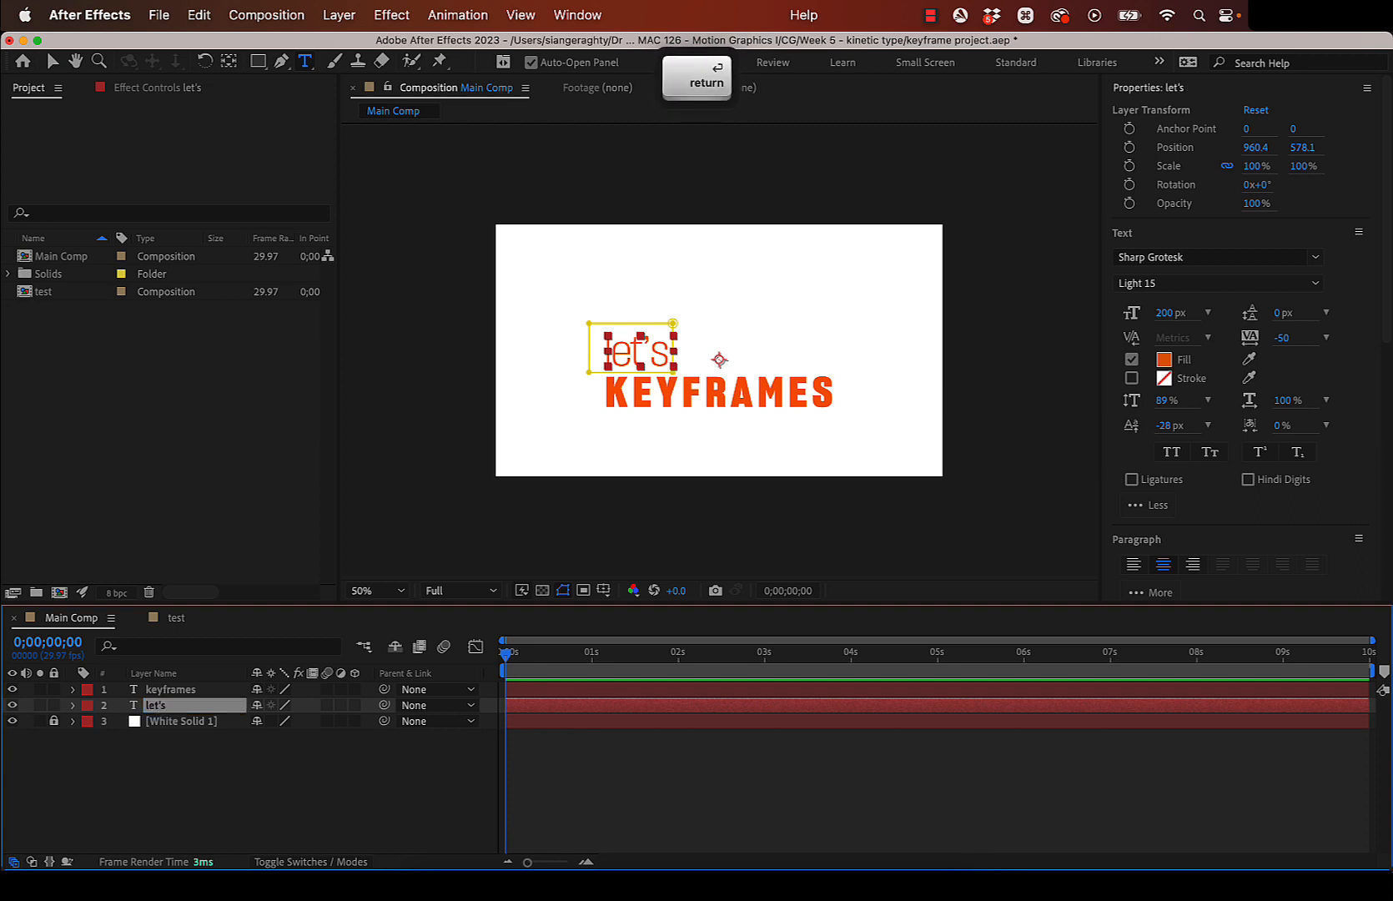
- Duplicate the "let's" layer and rename the copy as "talk"
{"action": "left_click", "coordinate": [202, 15]}
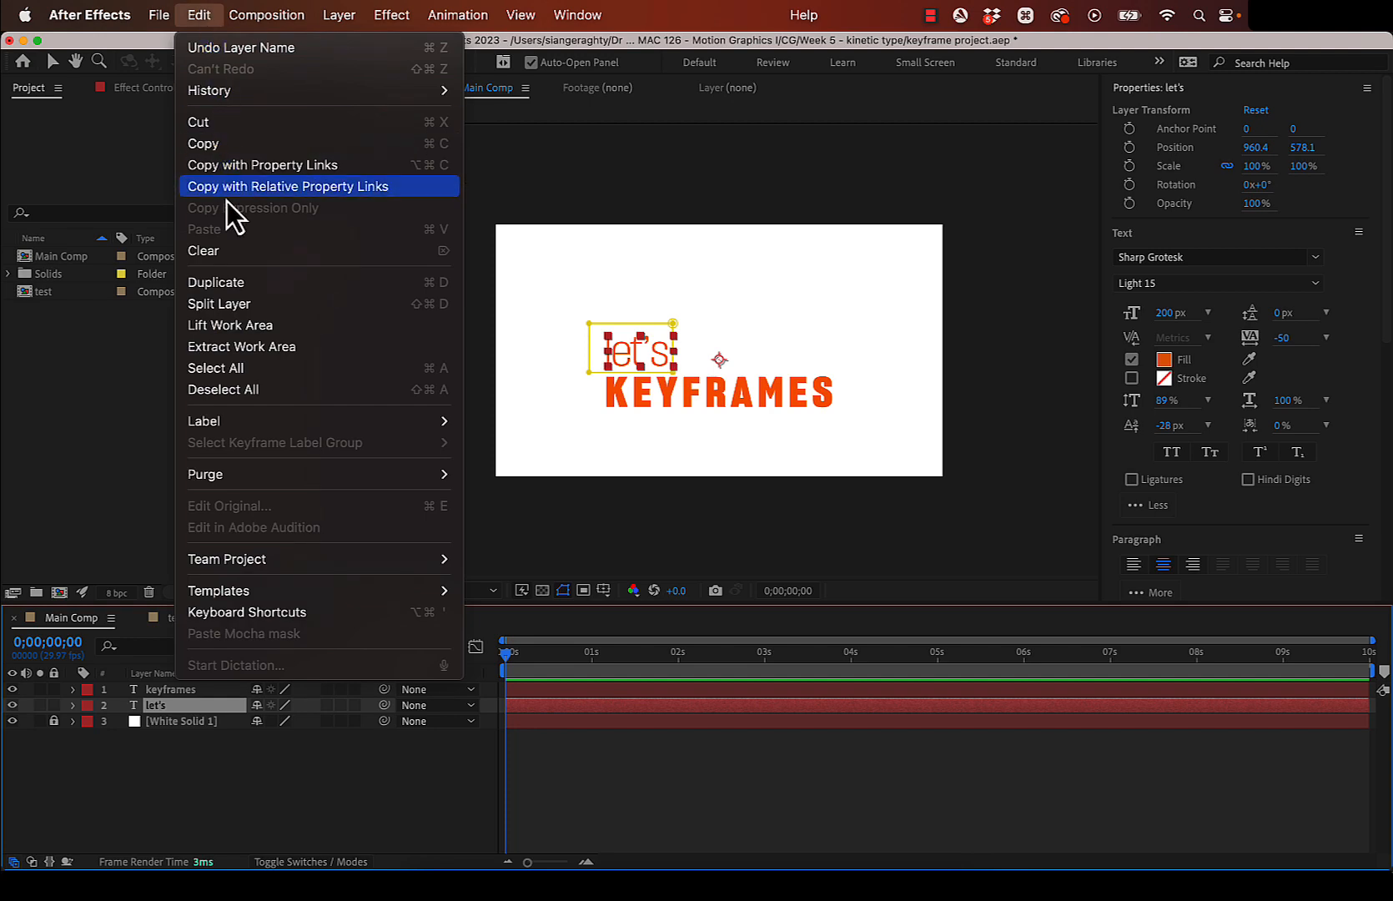
{"action": "left_click", "coordinate": [235, 284]}
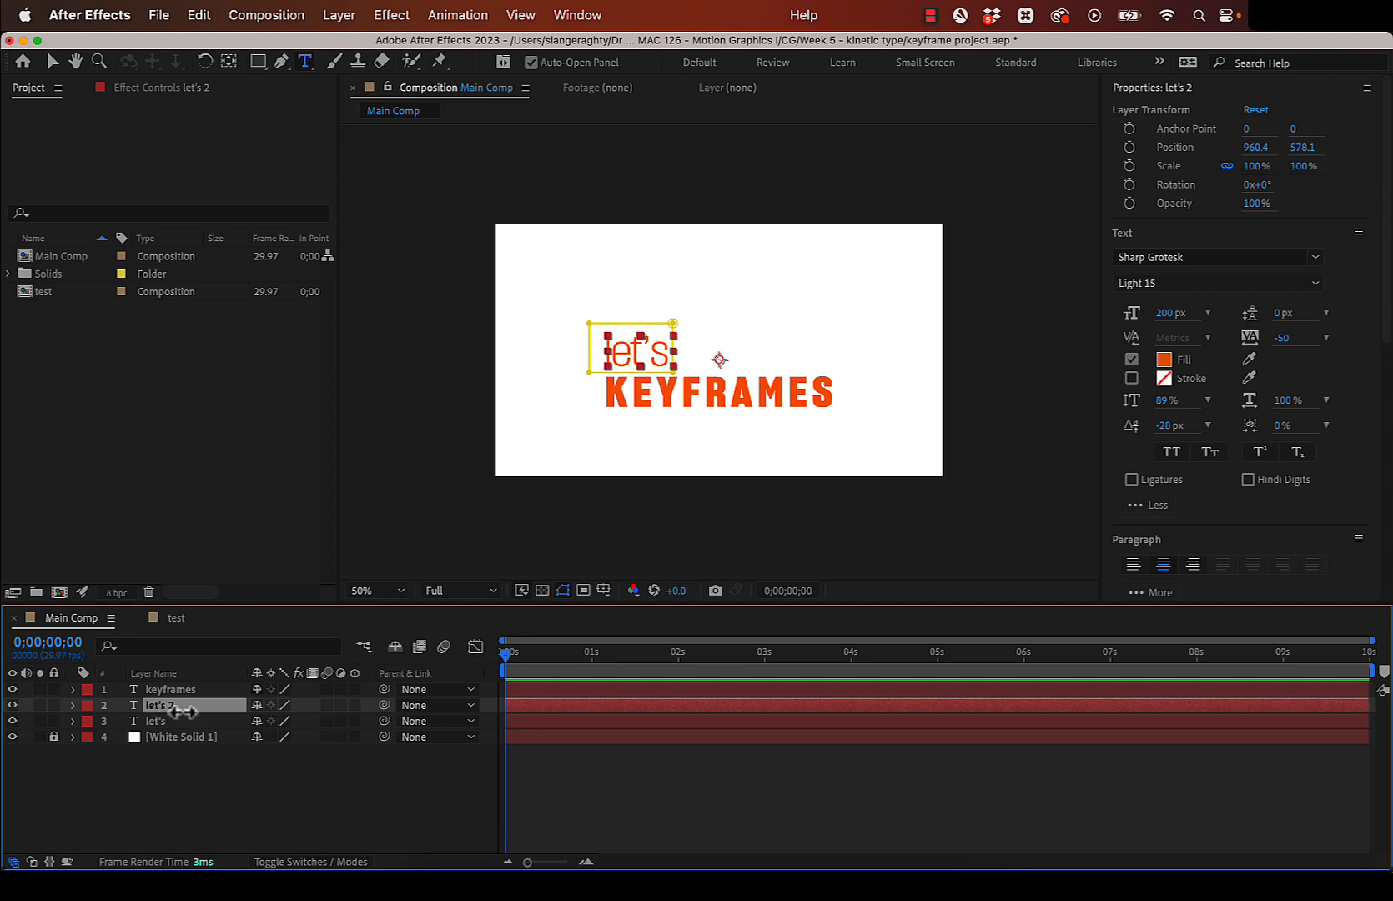
{"action": "key", "text": "Return"}
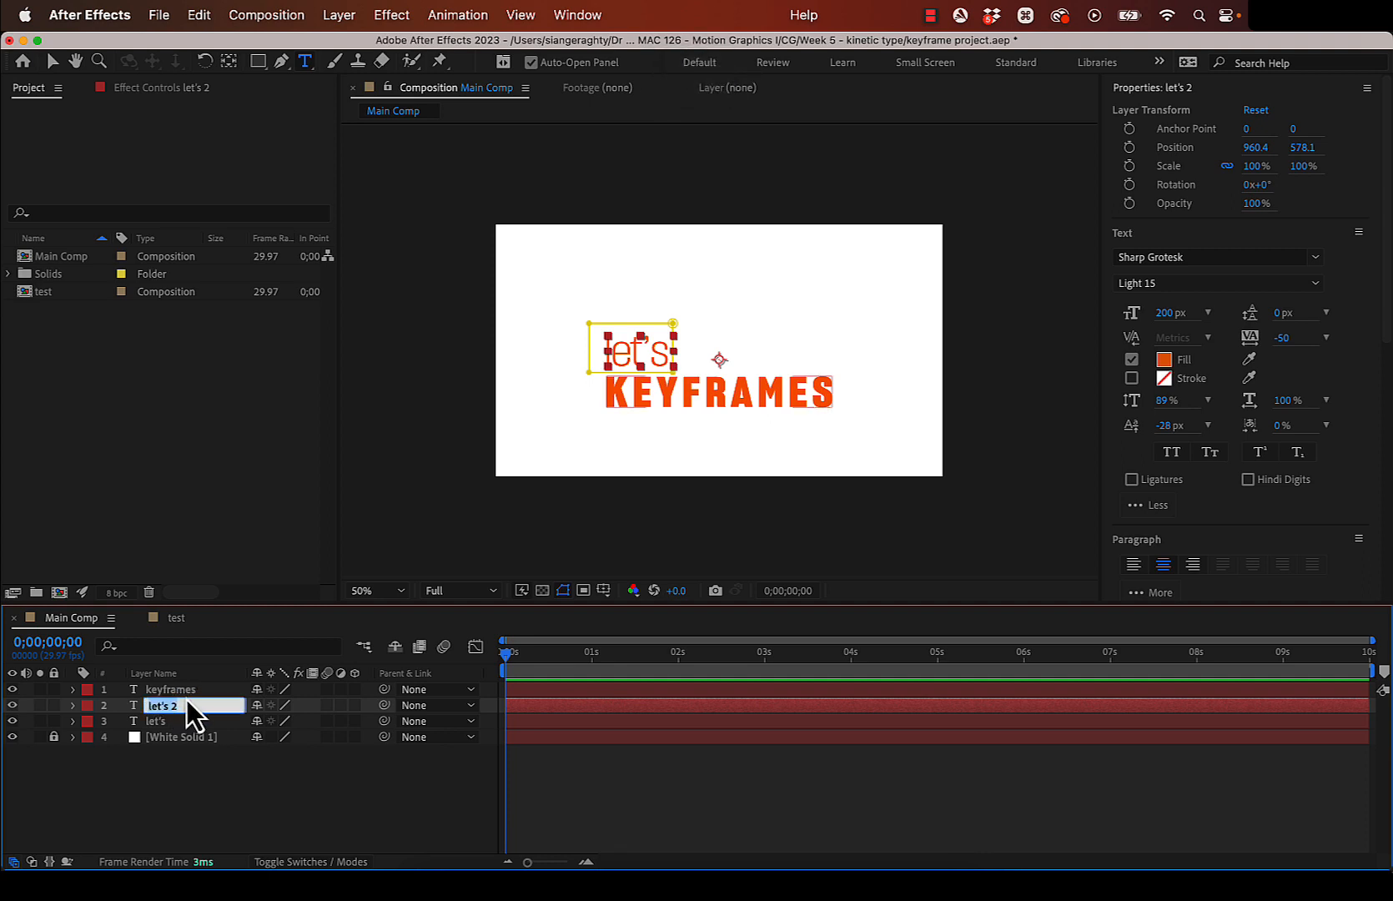
{"action": "type", "text": "talk"}
{"action": "key", "text": "Return"}
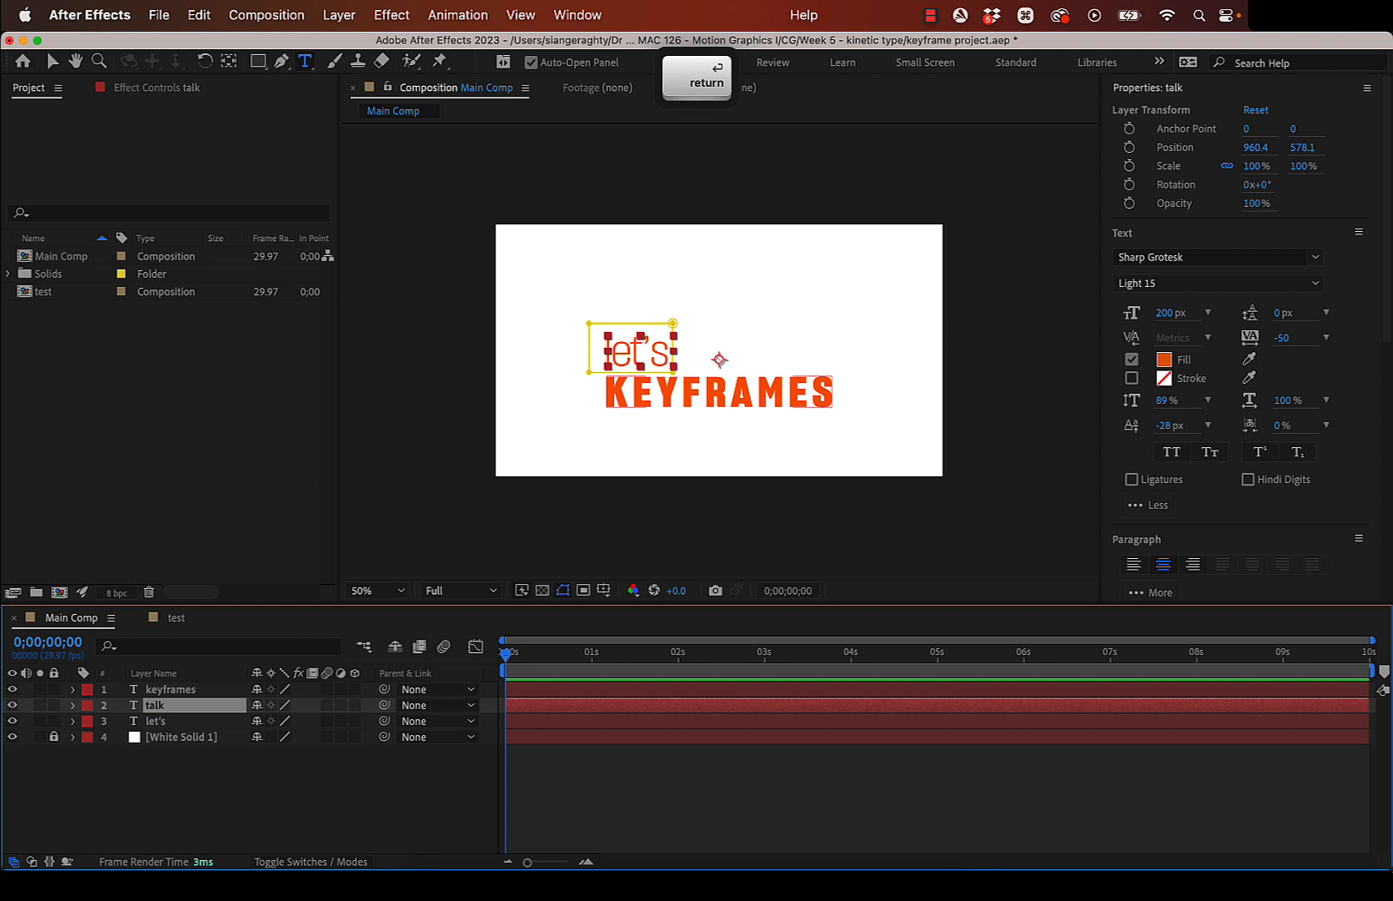
- Reshape the "talk" layer's mask to enclose only the word "talk", and check it by temporarily hiding the "let's" layer
{"action": "left_click", "coordinate": [403, 590]}
{"action": "left_click", "coordinate": [411, 464]}
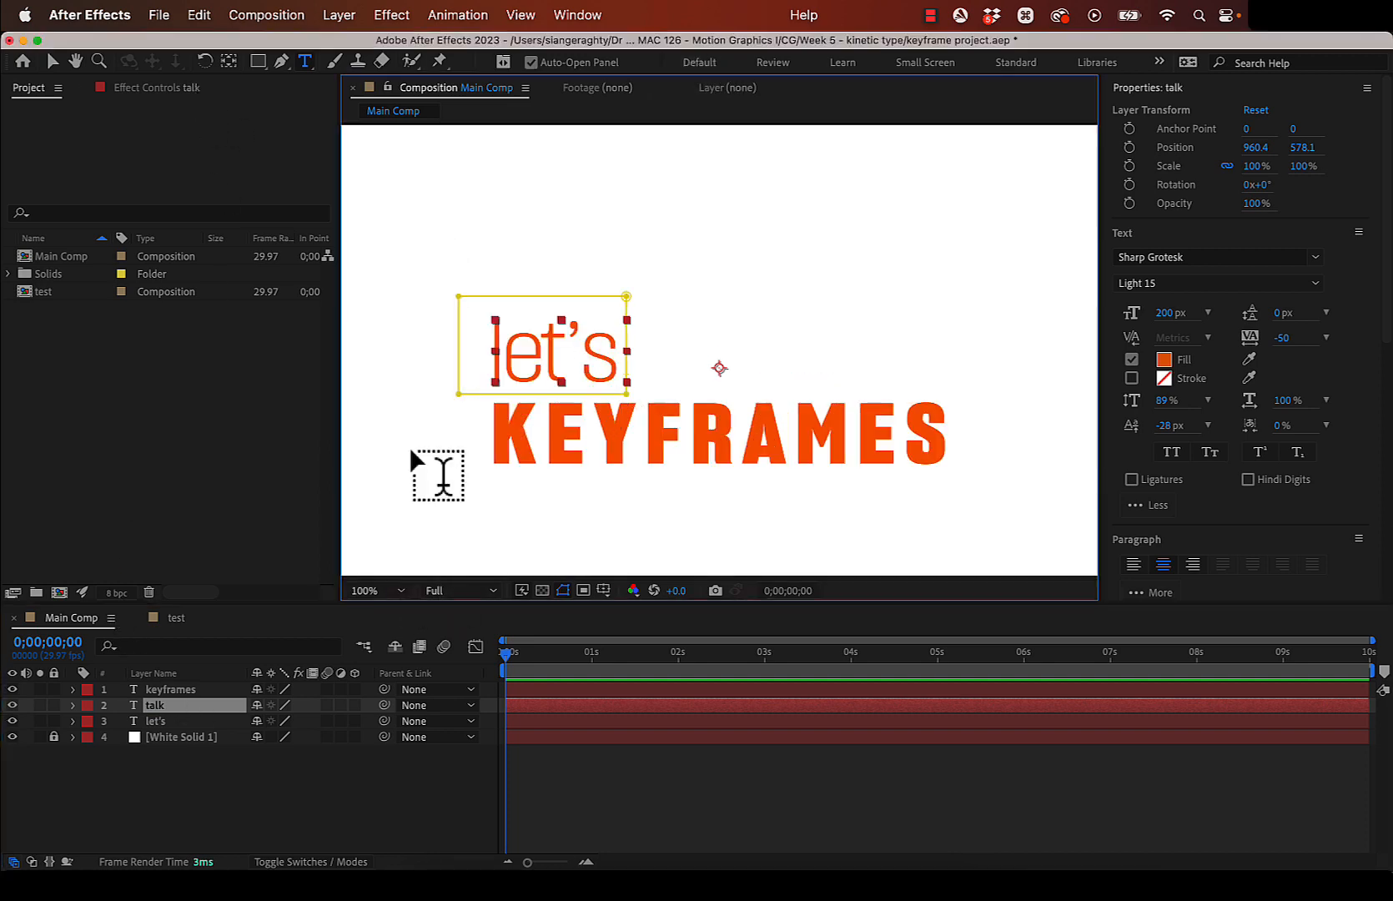
{"action": "left_click", "coordinate": [52, 62]}
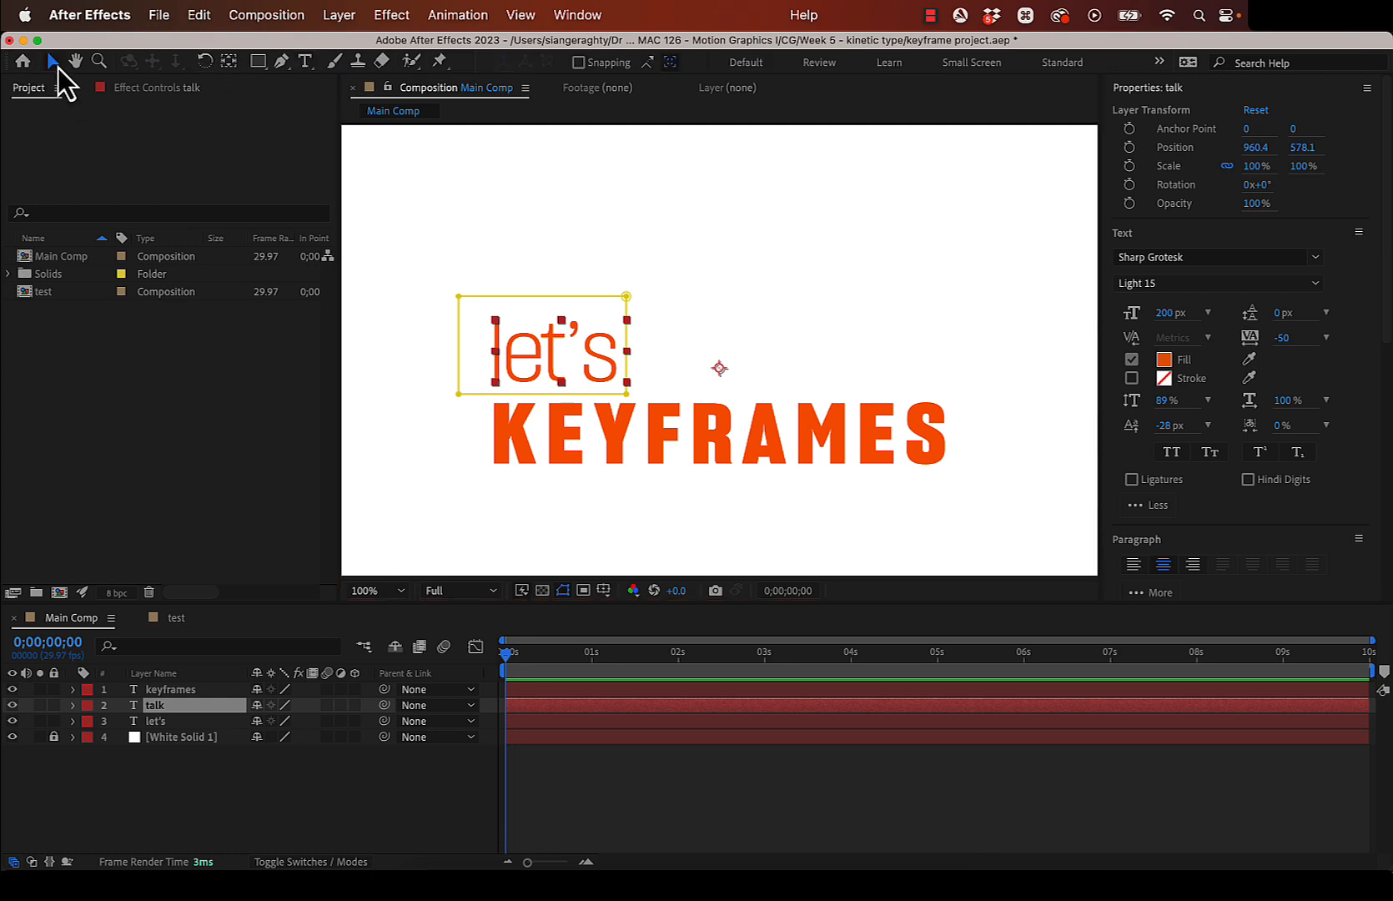
{"action": "left_click", "coordinate": [625, 333]}
{"action": "left_click_drag", "start_coordinate": [625, 331], "coordinate": [753, 332]}
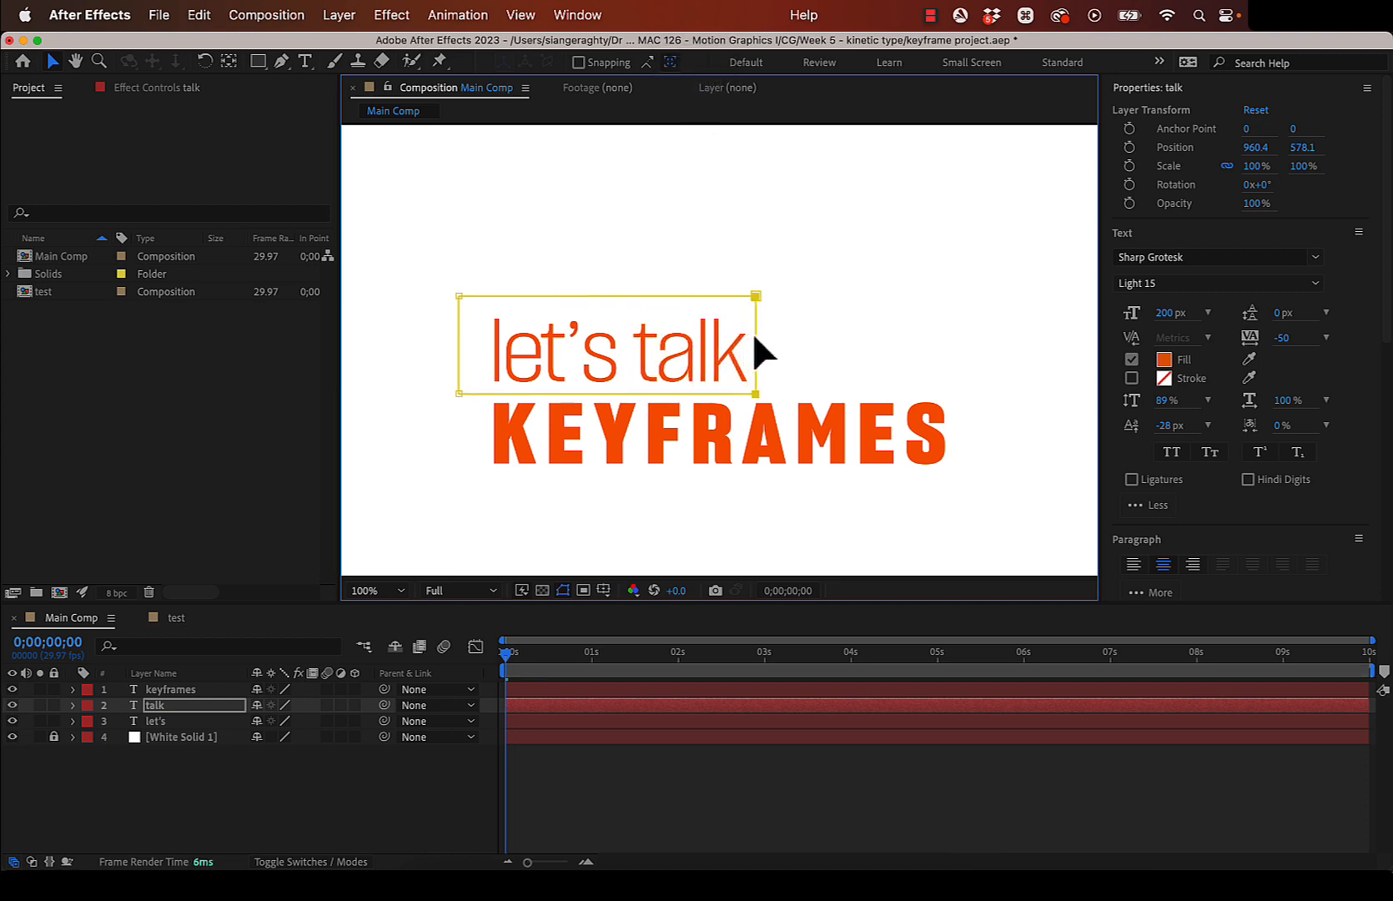
{"action": "left_click_drag", "start_coordinate": [459, 345], "coordinate": [622, 347]}
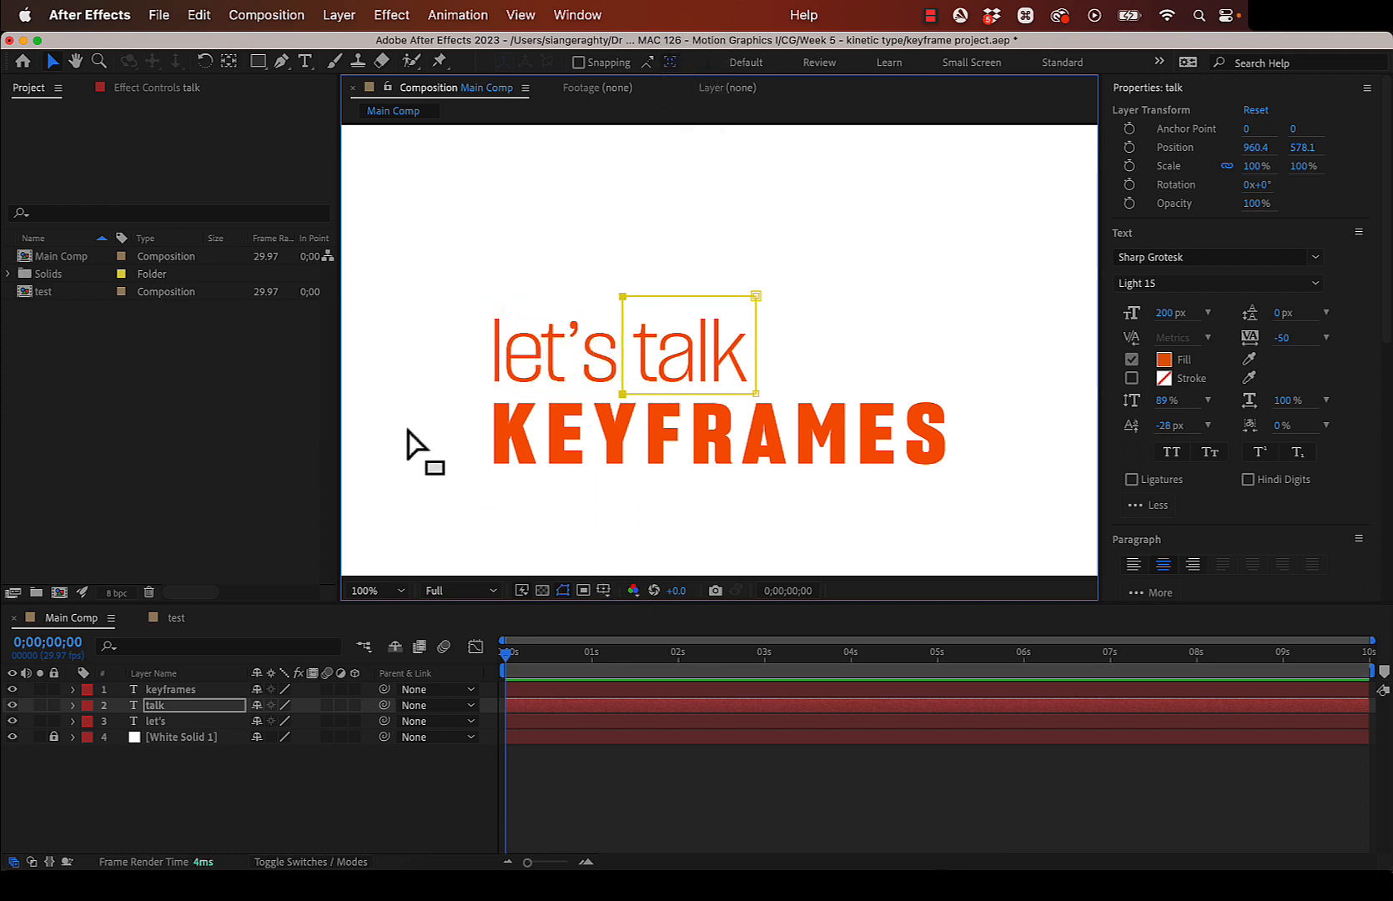
{"action": "left_click", "coordinate": [11, 724]}
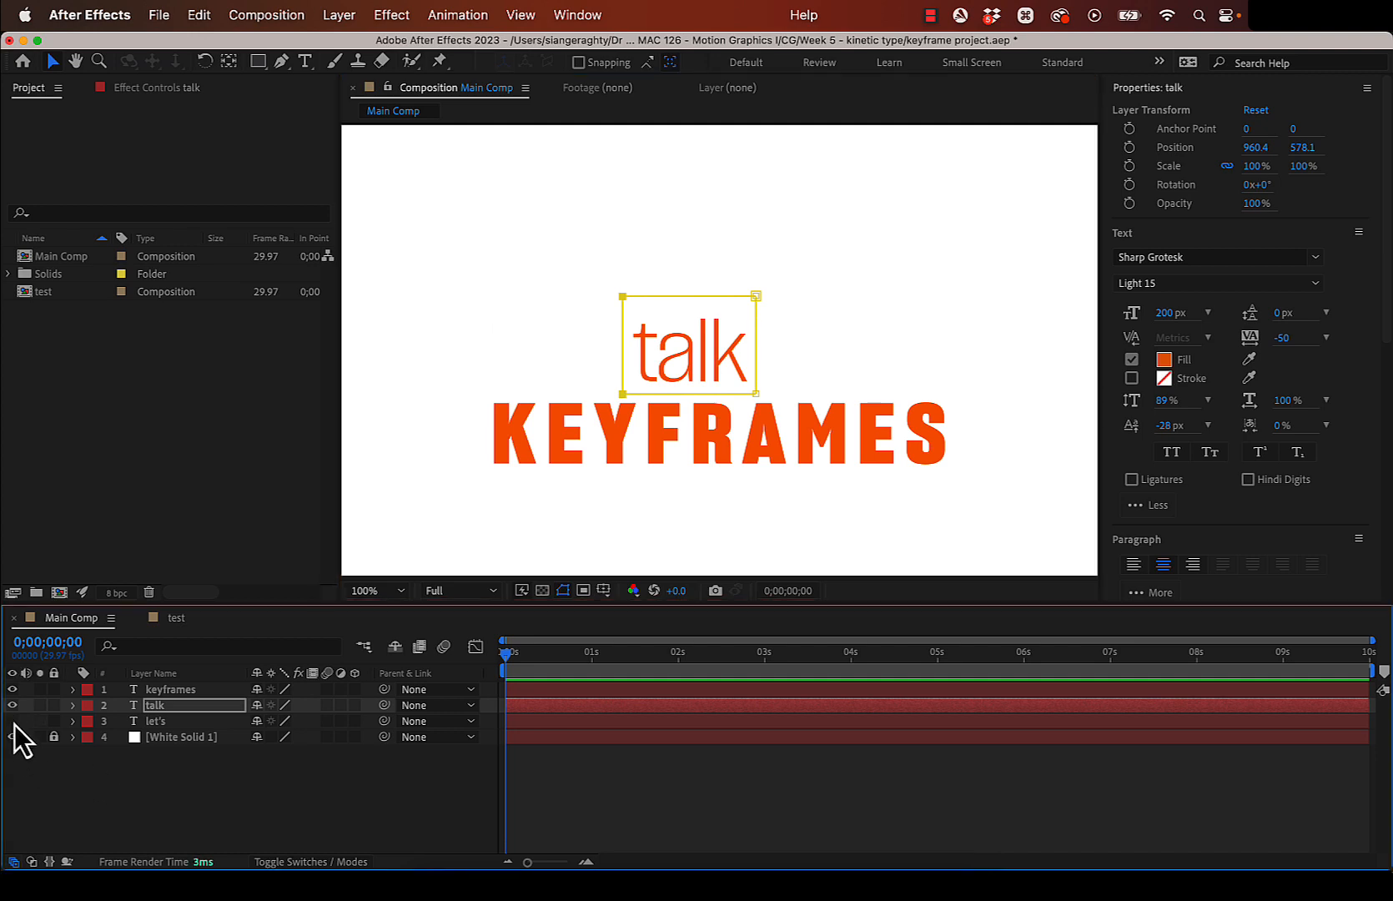
{"action": "left_click", "coordinate": [12, 722]}
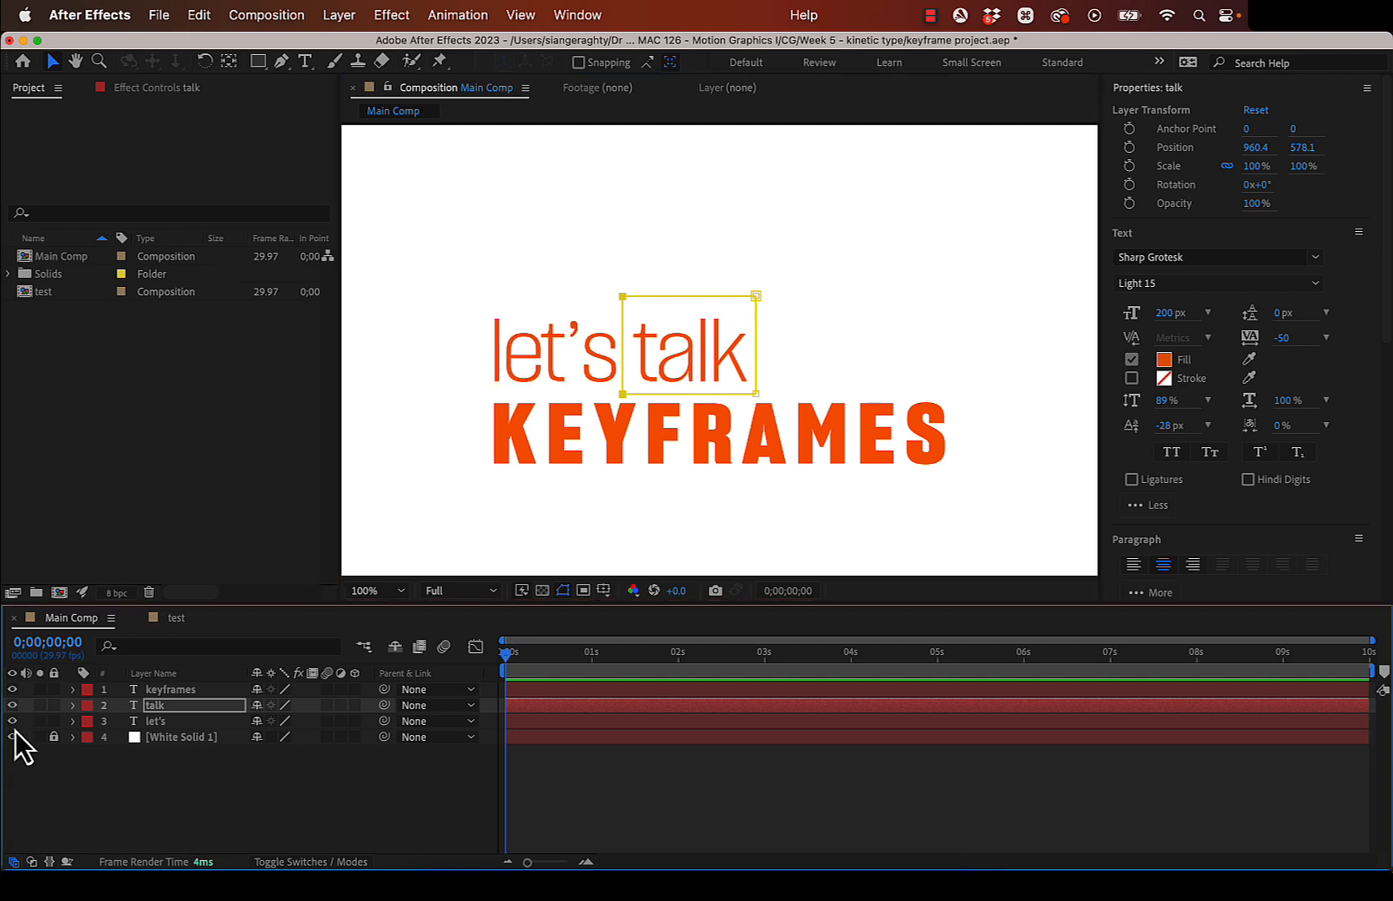
{"action": "left_click", "coordinate": [22, 720]}
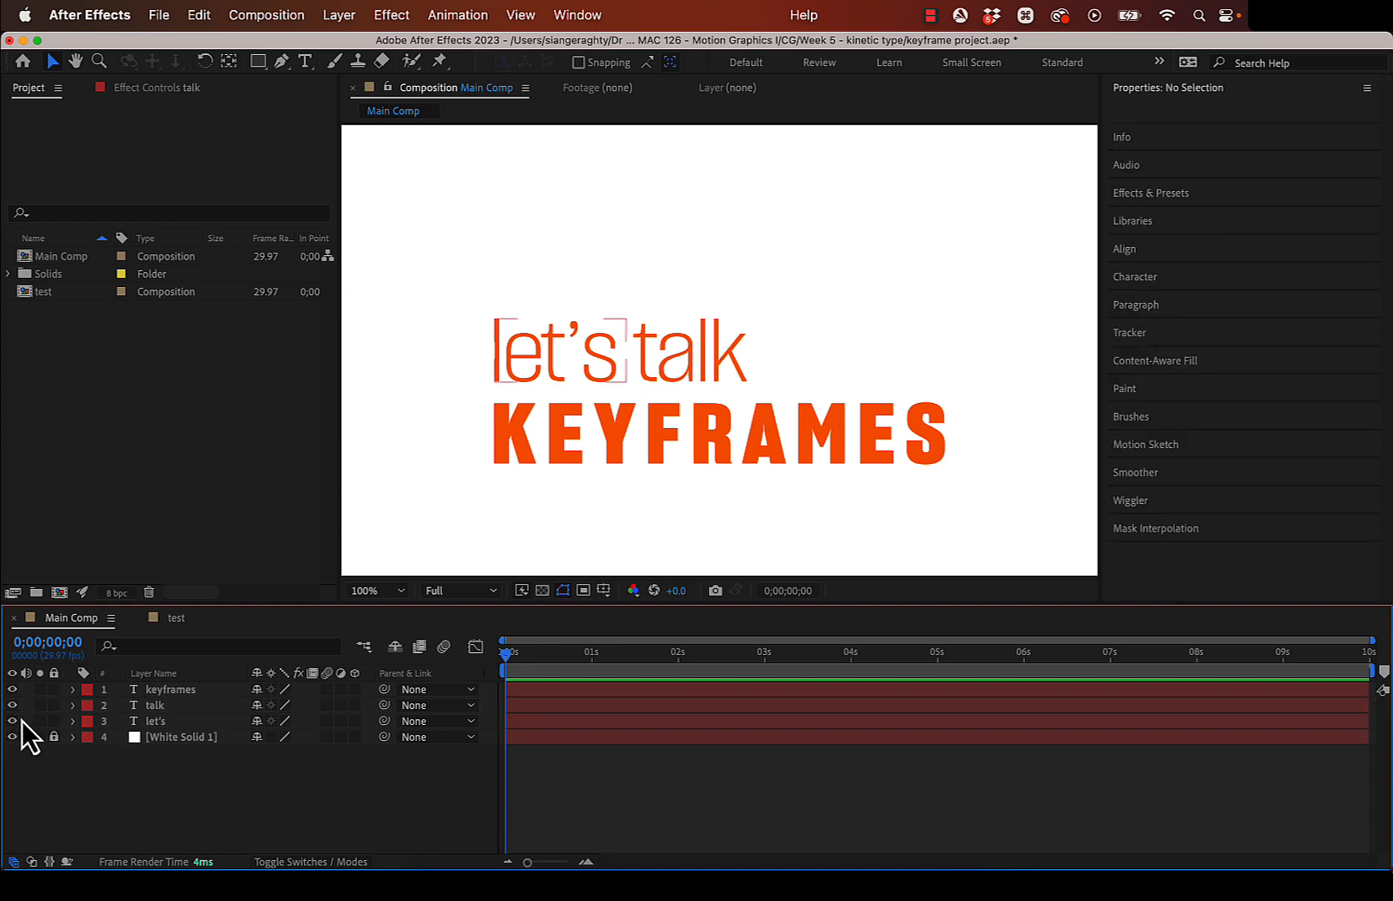
{"action": "left_click", "coordinate": [13, 722]}
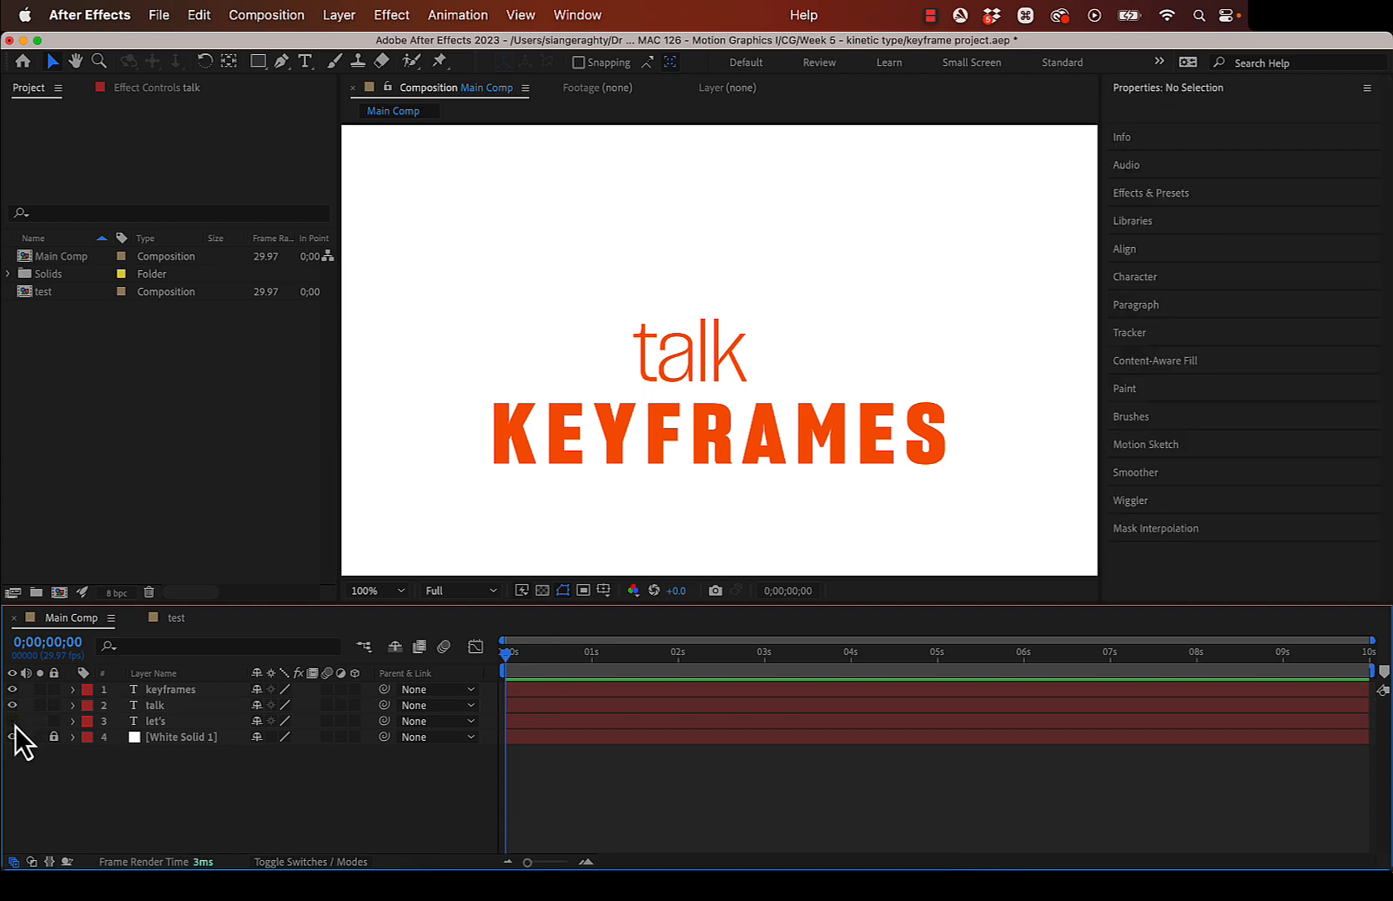
{"action": "left_click", "coordinate": [14, 722]}
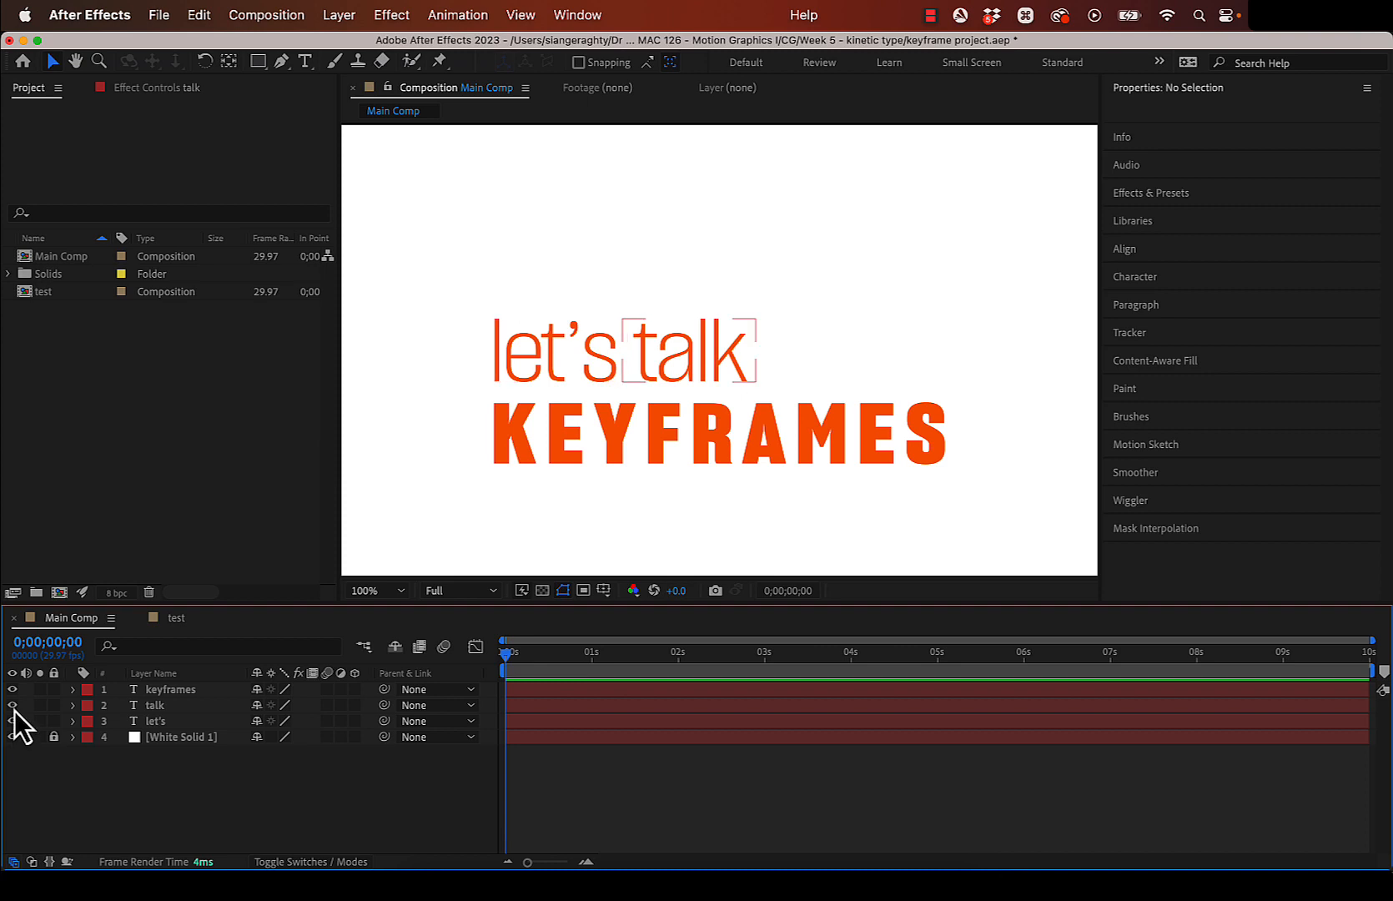
- Duplicate the "talk" layer and rename the copy as "about"
{"action": "left_click", "coordinate": [151, 709]}
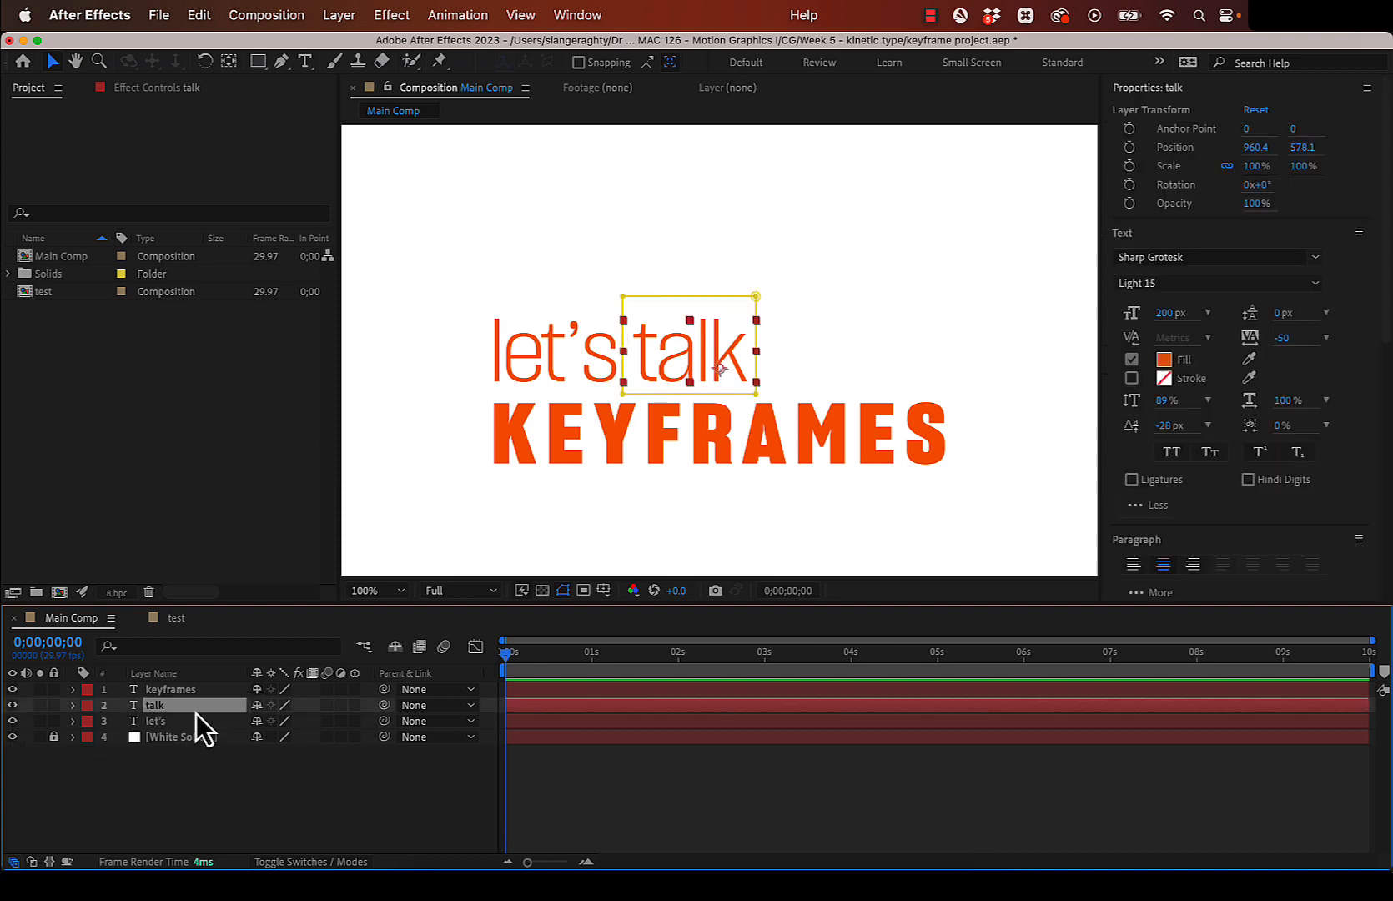
{"action": "key", "text": "super+d"}
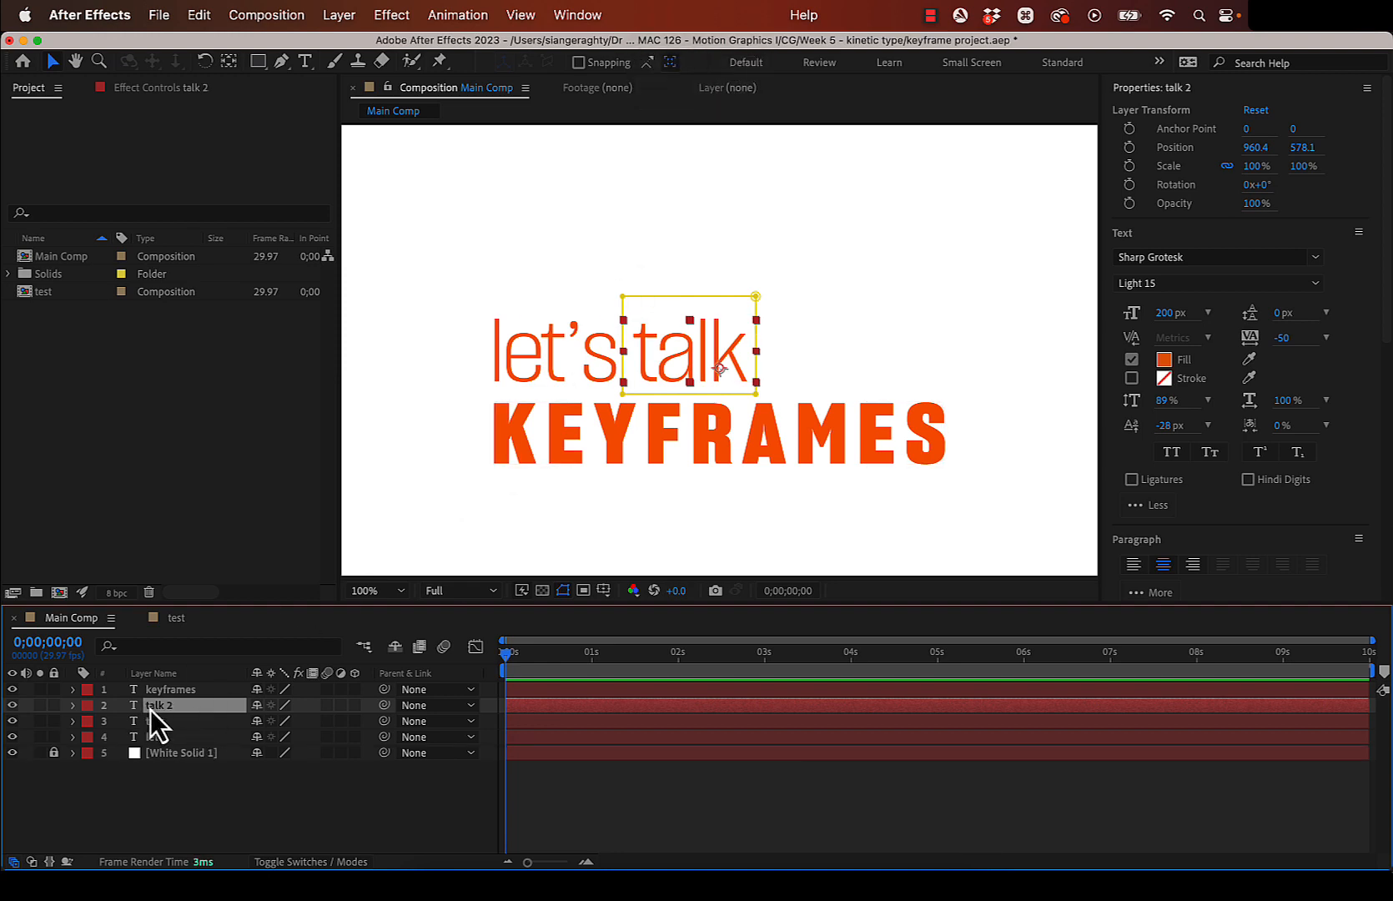
{"action": "key", "text": "Return"}
{"action": "type", "text": "a"}
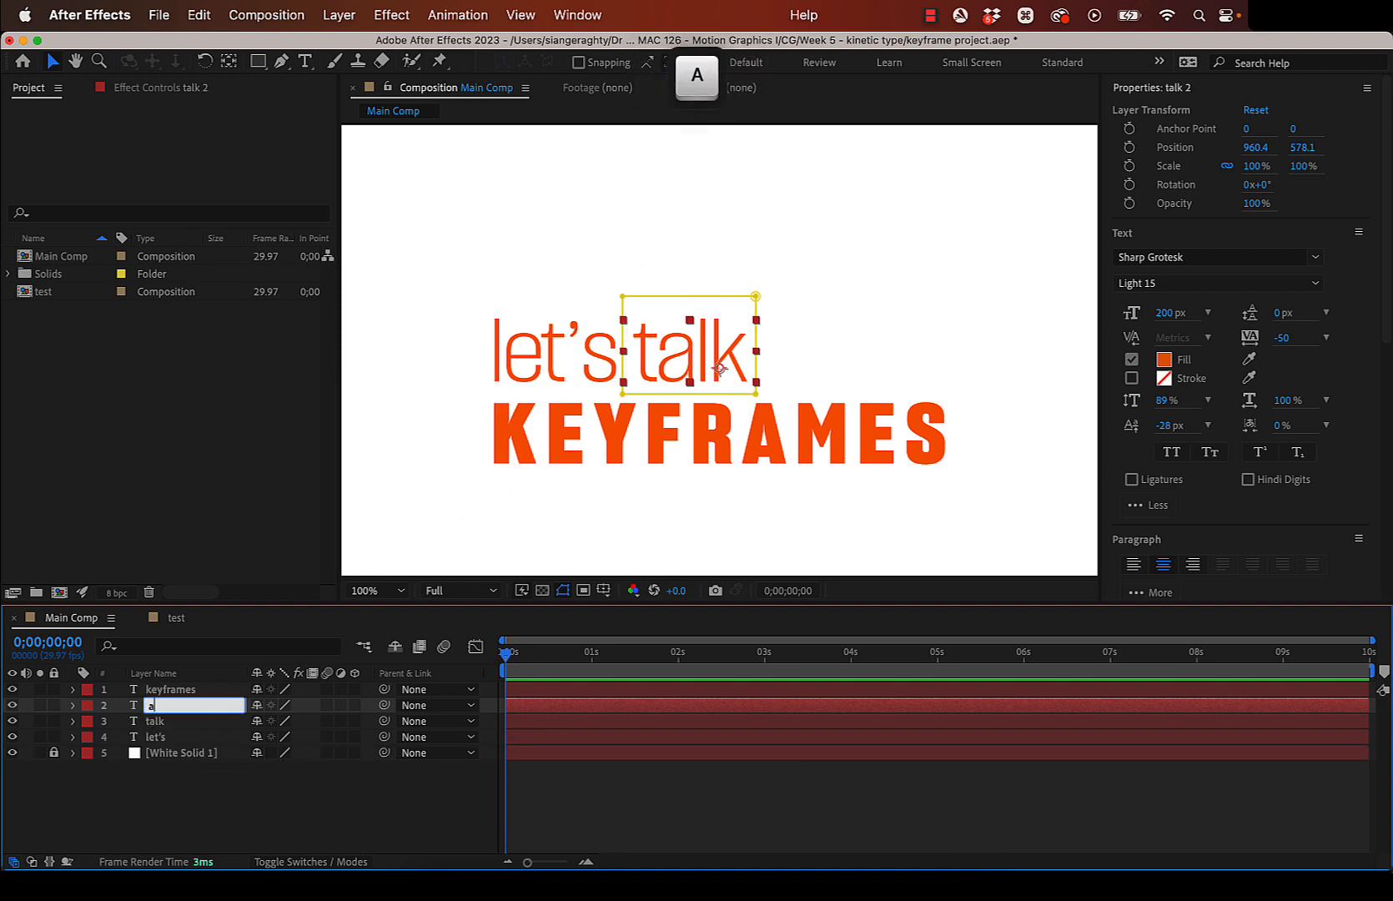
{"action": "type", "text": "bout"}
{"action": "key", "text": "Return"}
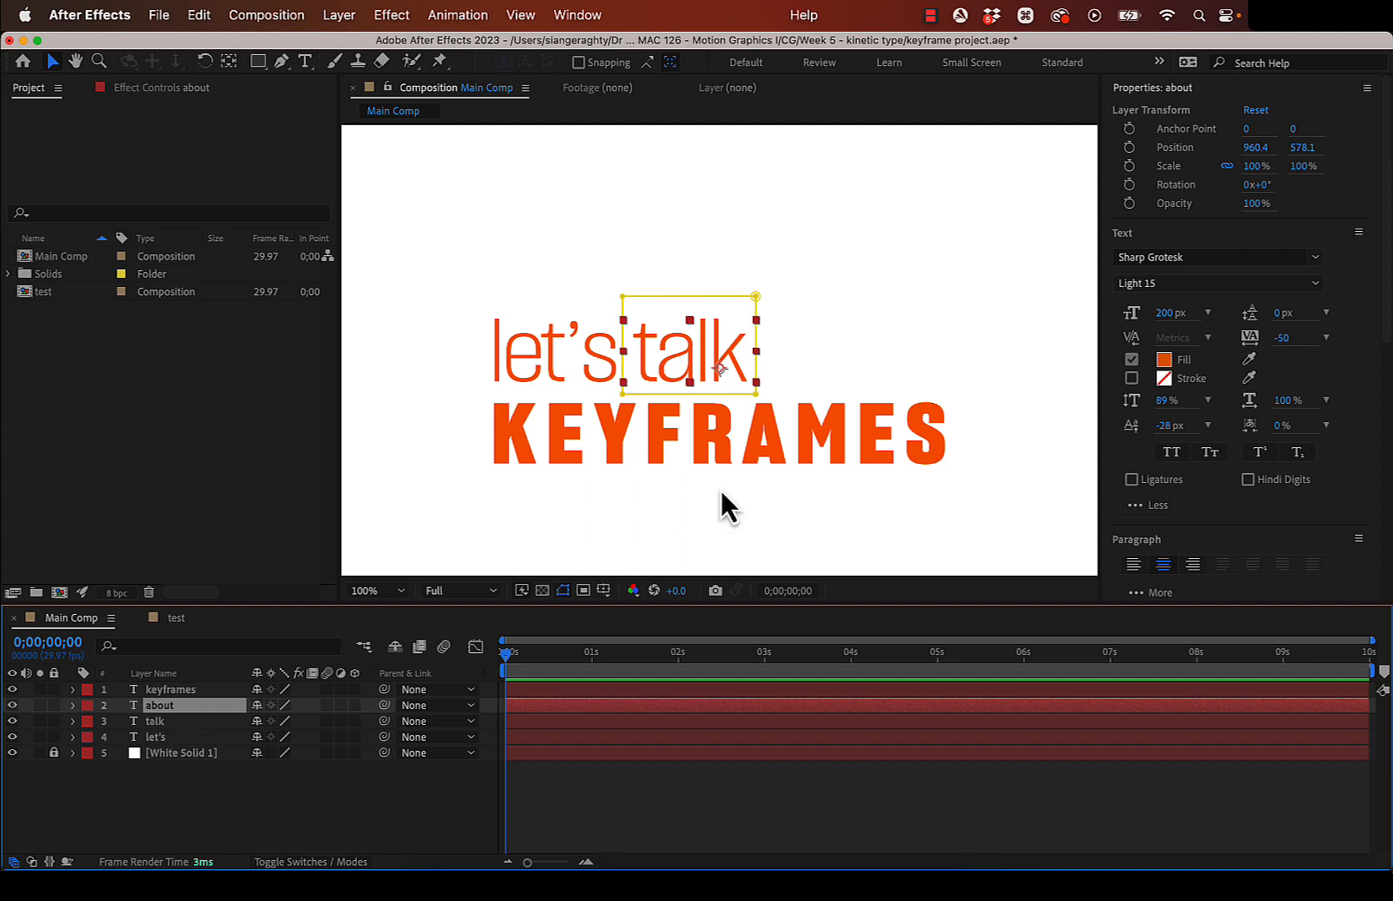
- Reshape the "about" layer's mask to enclose only the word "about", hiding the "talk" and "let's" layers while editing and showing them again
{"action": "left_click", "coordinate": [12, 721]}
{"action": "left_click", "coordinate": [11, 736]}
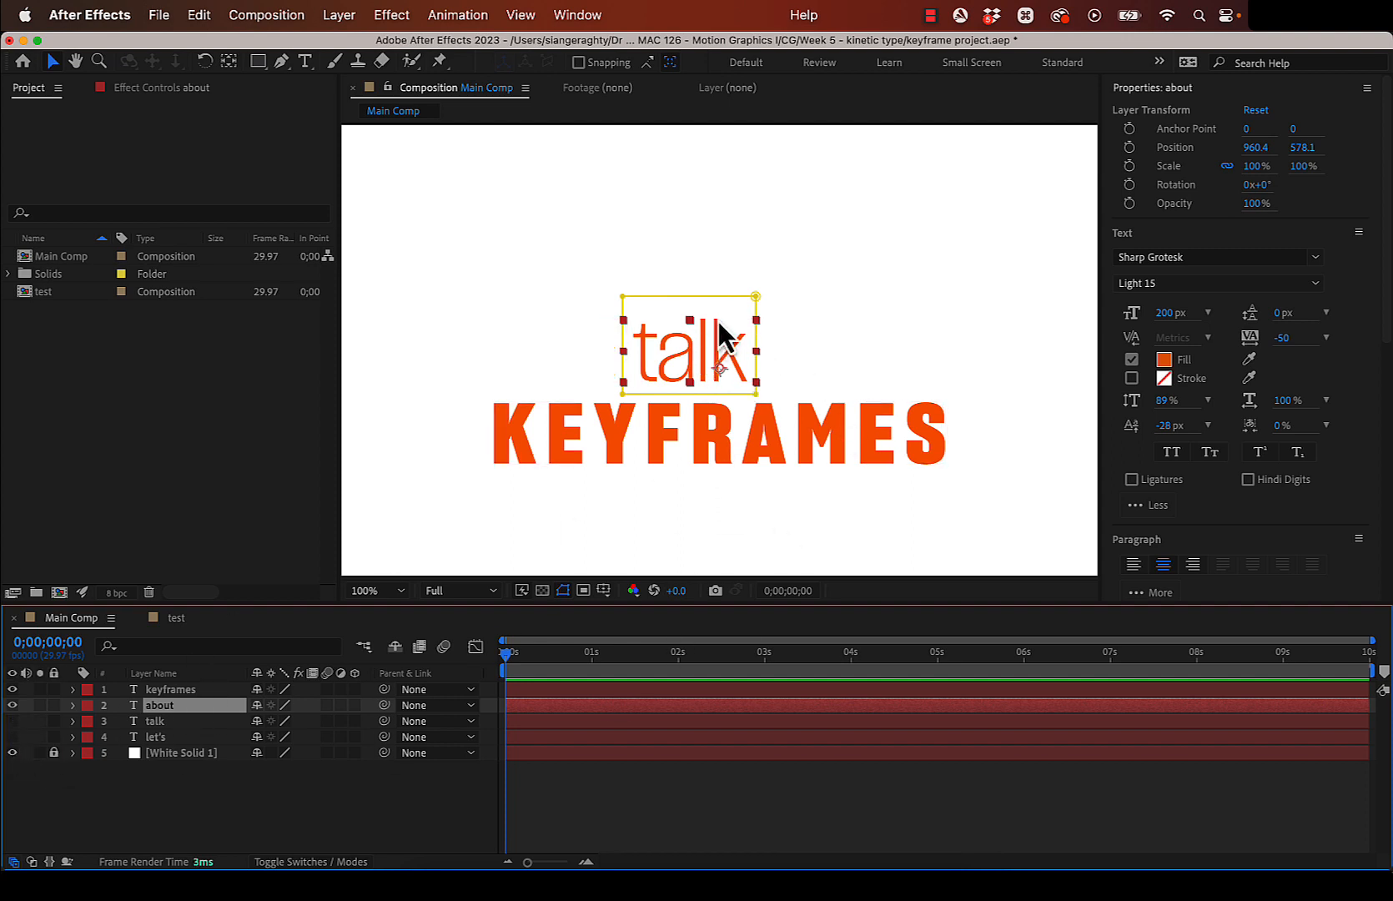
{"action": "left_click_drag", "start_coordinate": [755, 301], "coordinate": [957, 306]}
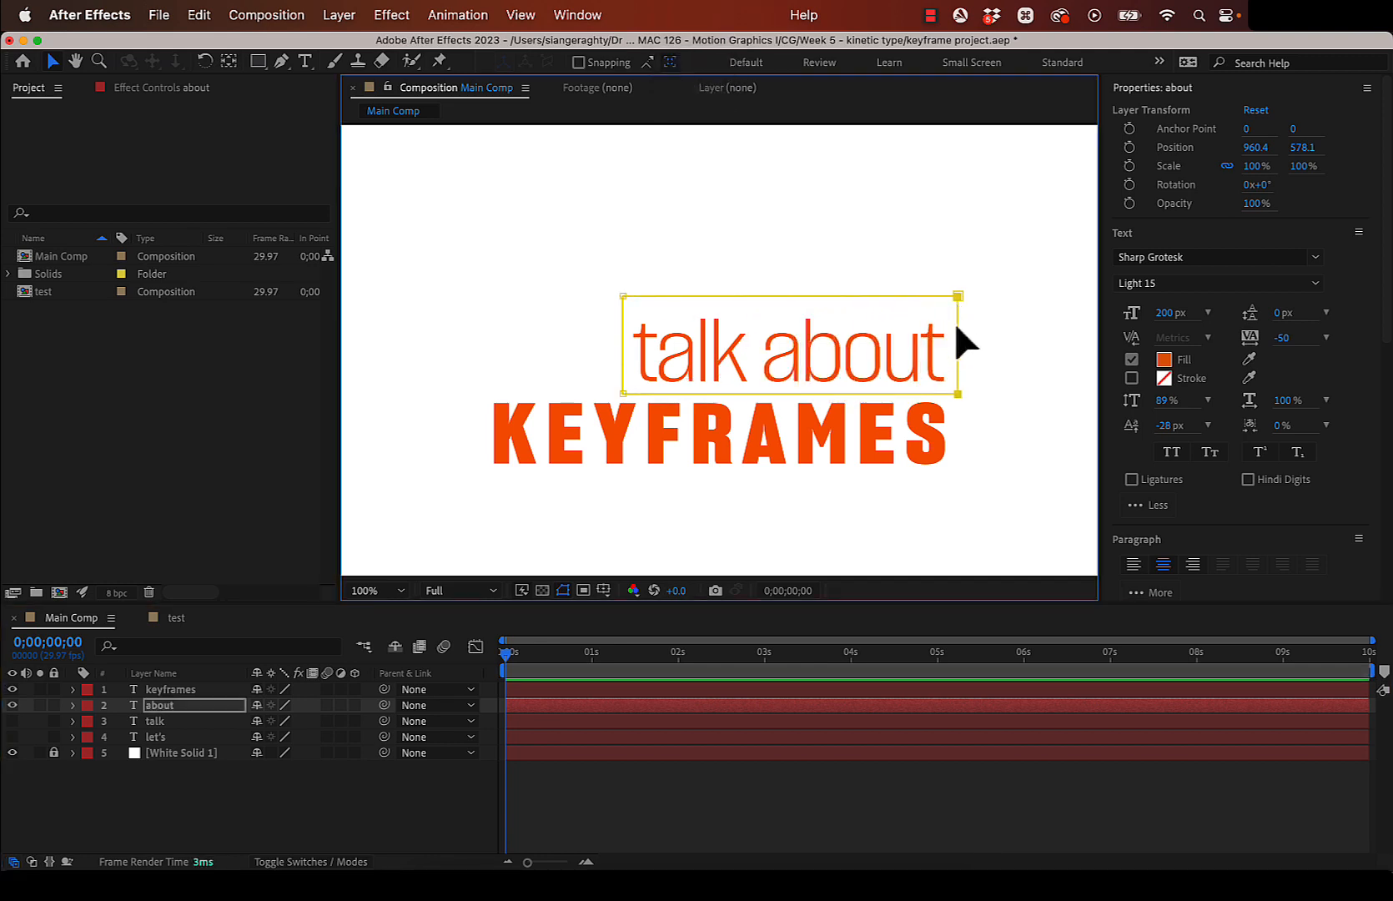
{"action": "left_click_drag", "start_coordinate": [619, 351], "coordinate": [753, 349]}
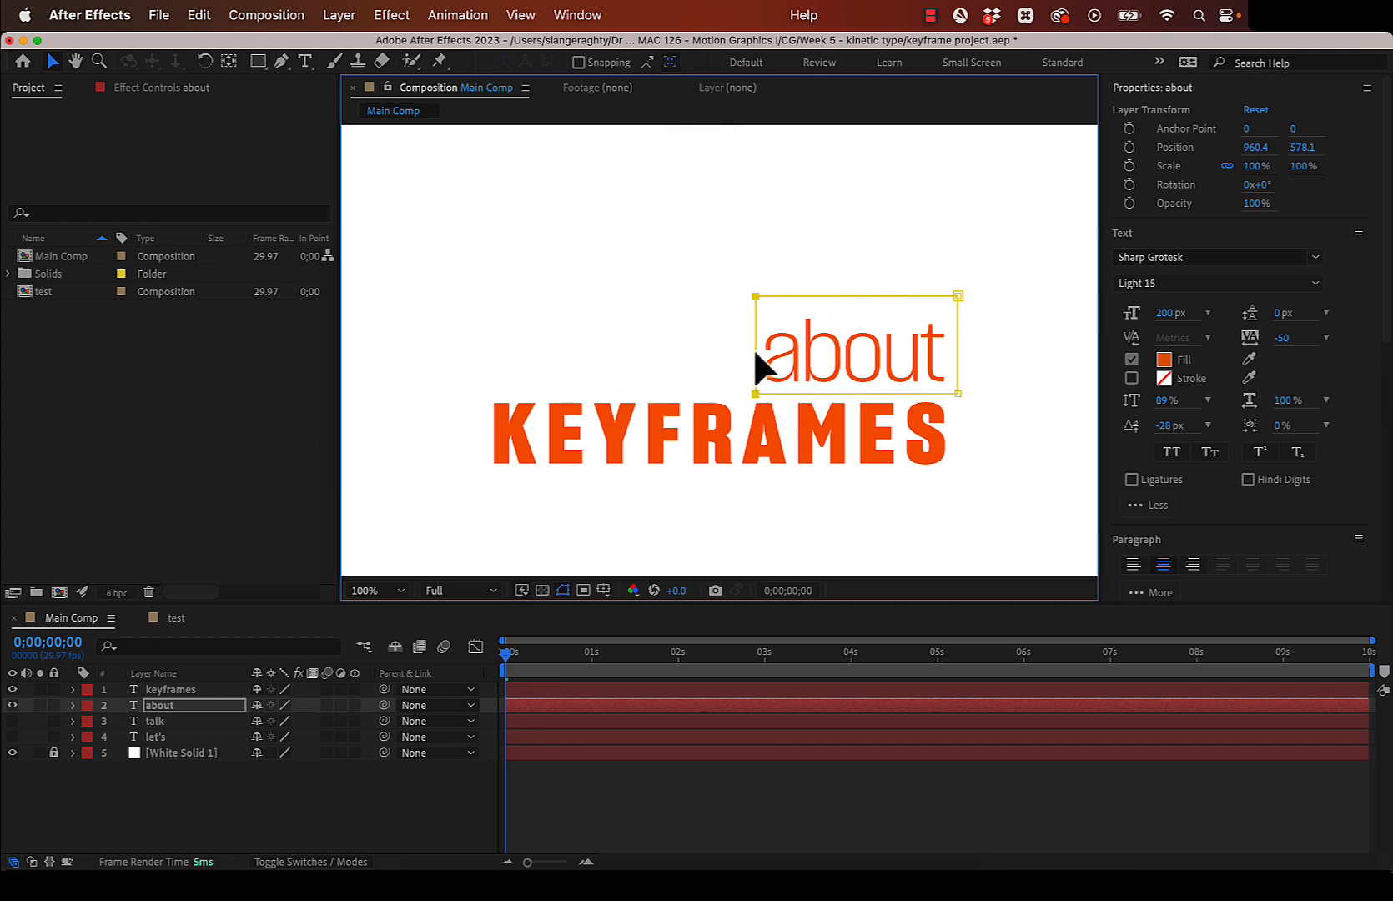
{"action": "key", "text": "Escape"}
{"action": "left_click", "coordinate": [287, 794]}
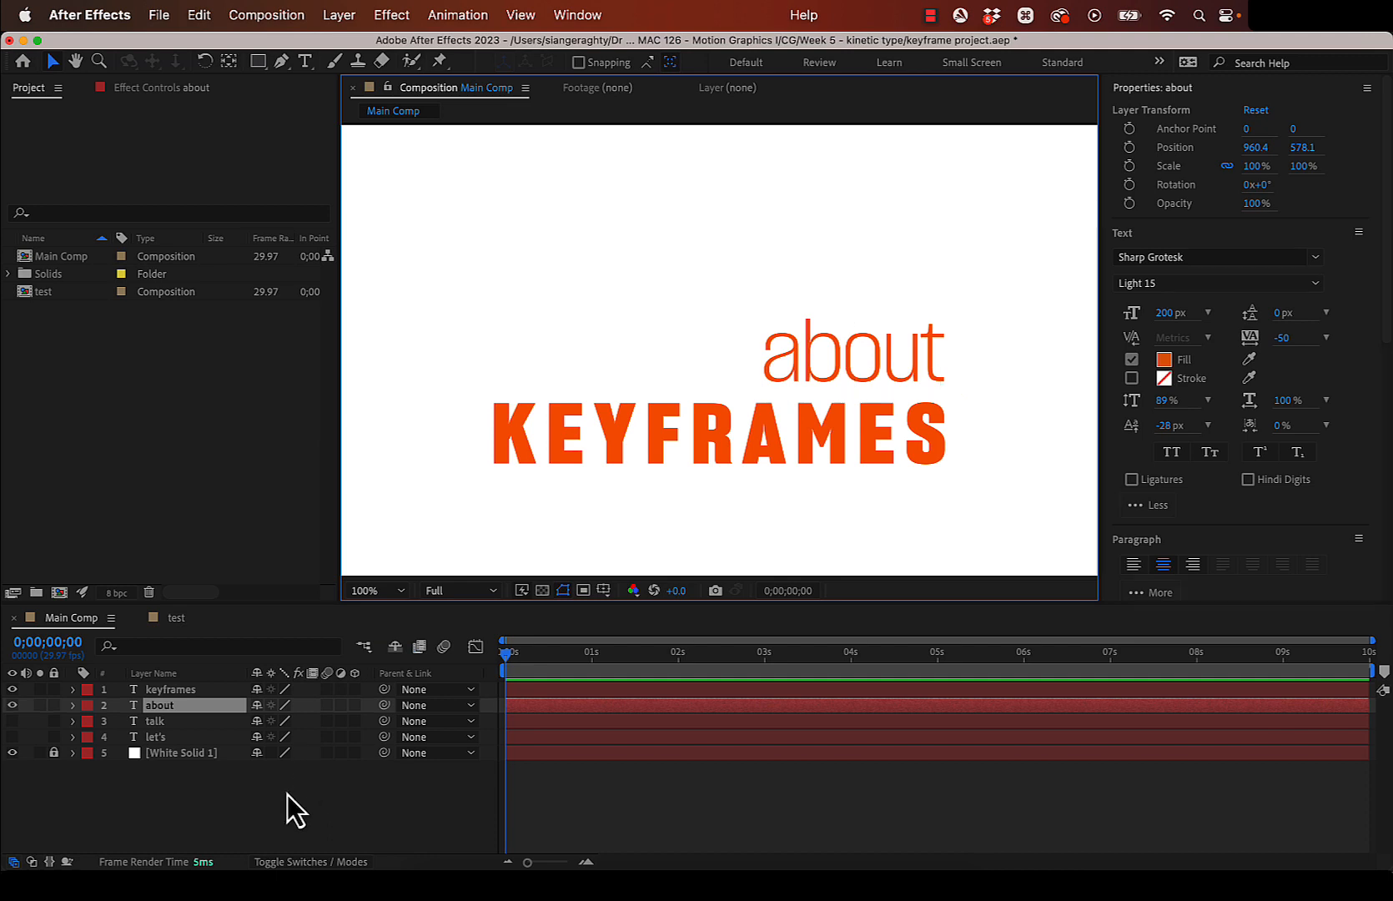
{"action": "left_click", "coordinate": [12, 722]}
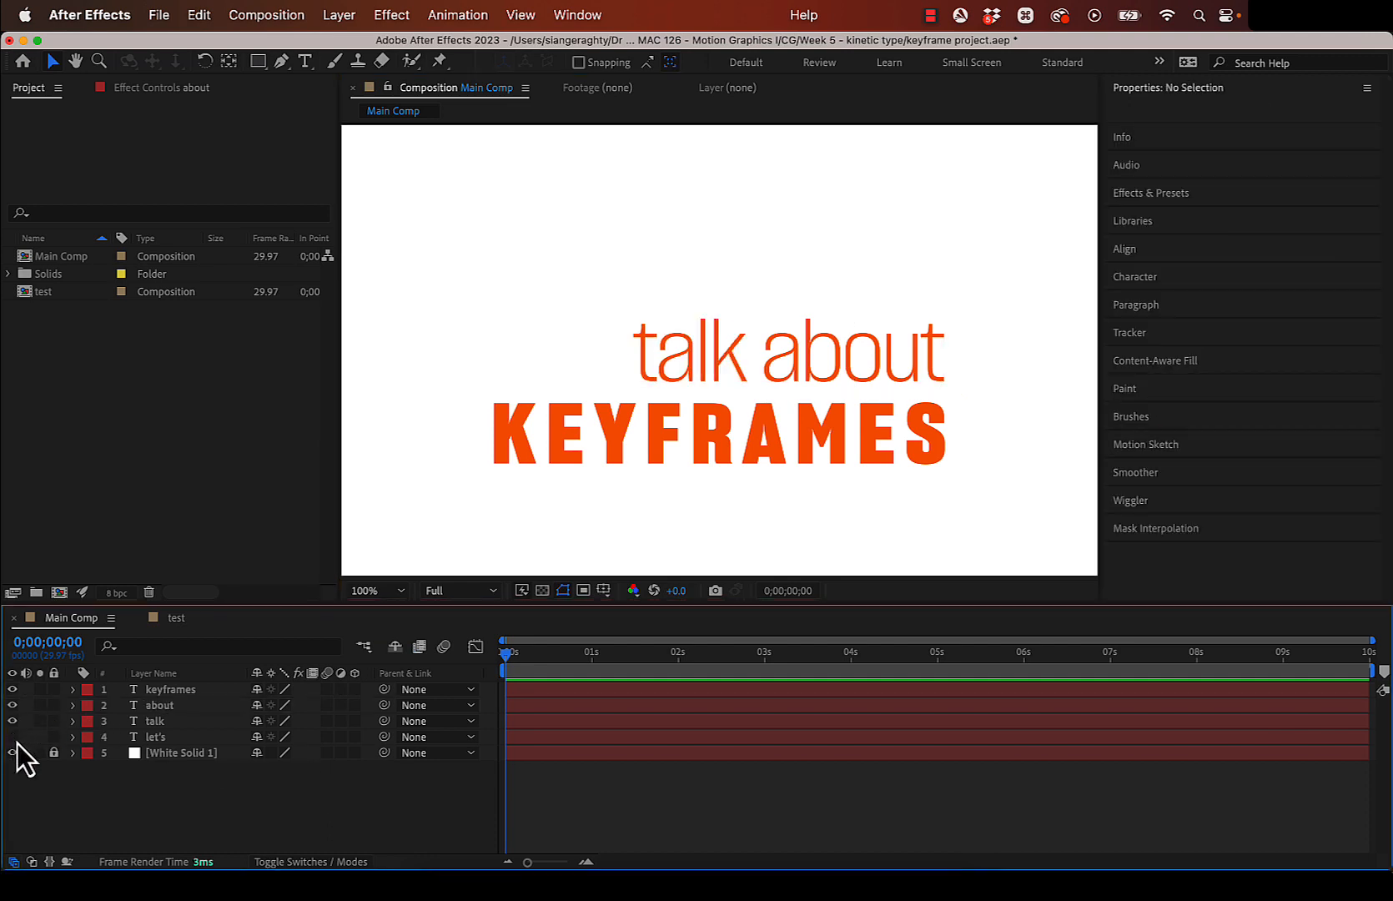
{"action": "left_click", "coordinate": [13, 739]}
{"action": "left_click", "coordinate": [901, 451]}
{"action": "left_click", "coordinate": [409, 791]}
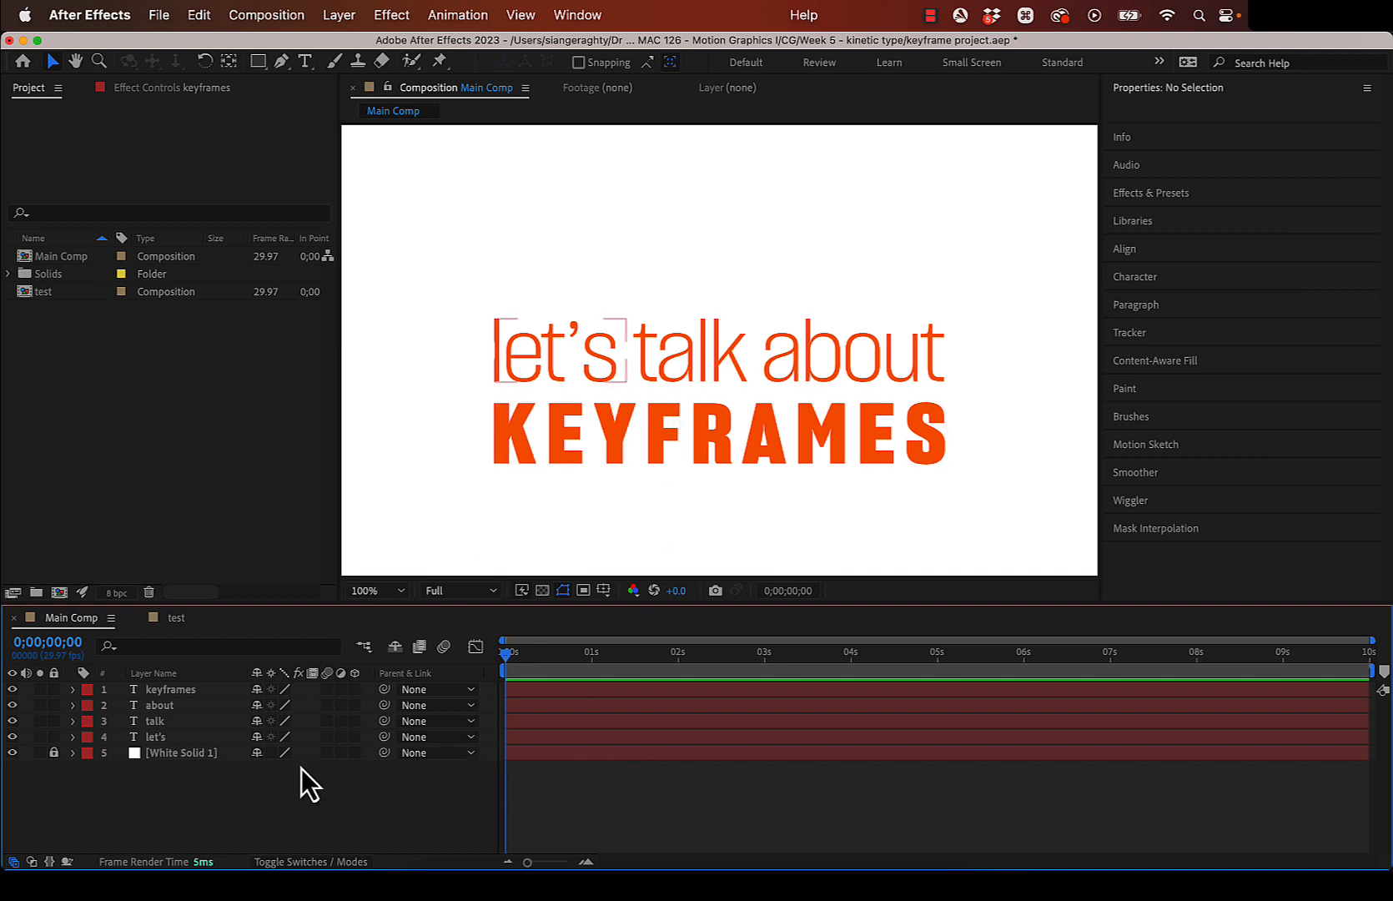
- Stagger the layer start times with "let's" at about frame 4, followed by "talk", "about", and "keyframes" at about 3 seconds, and preview the timing
{"action": "left_click", "coordinate": [180, 690]}
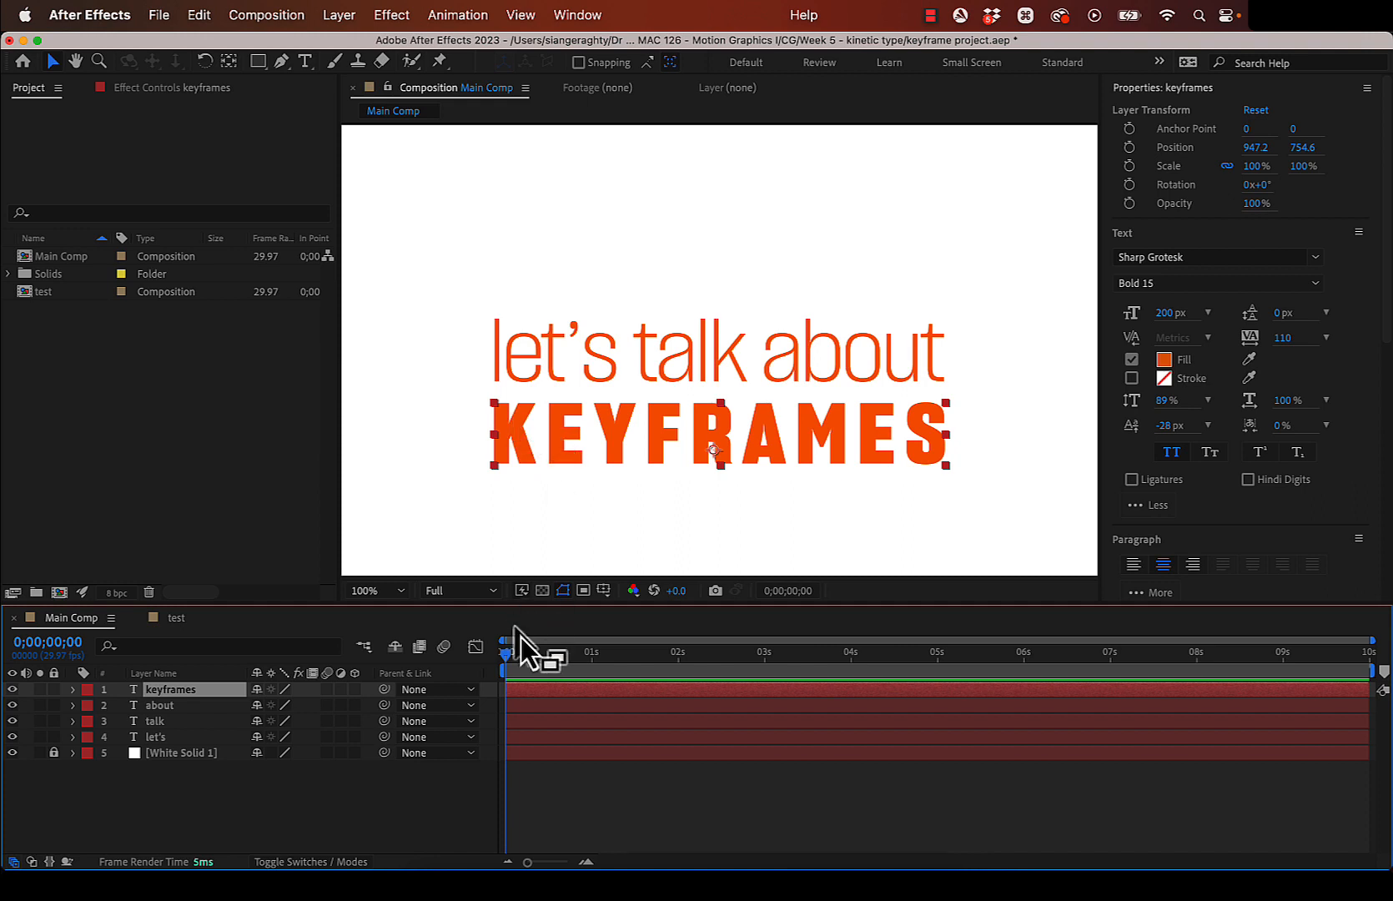
{"action": "left_click_drag", "start_coordinate": [525, 692], "coordinate": [777, 693]}
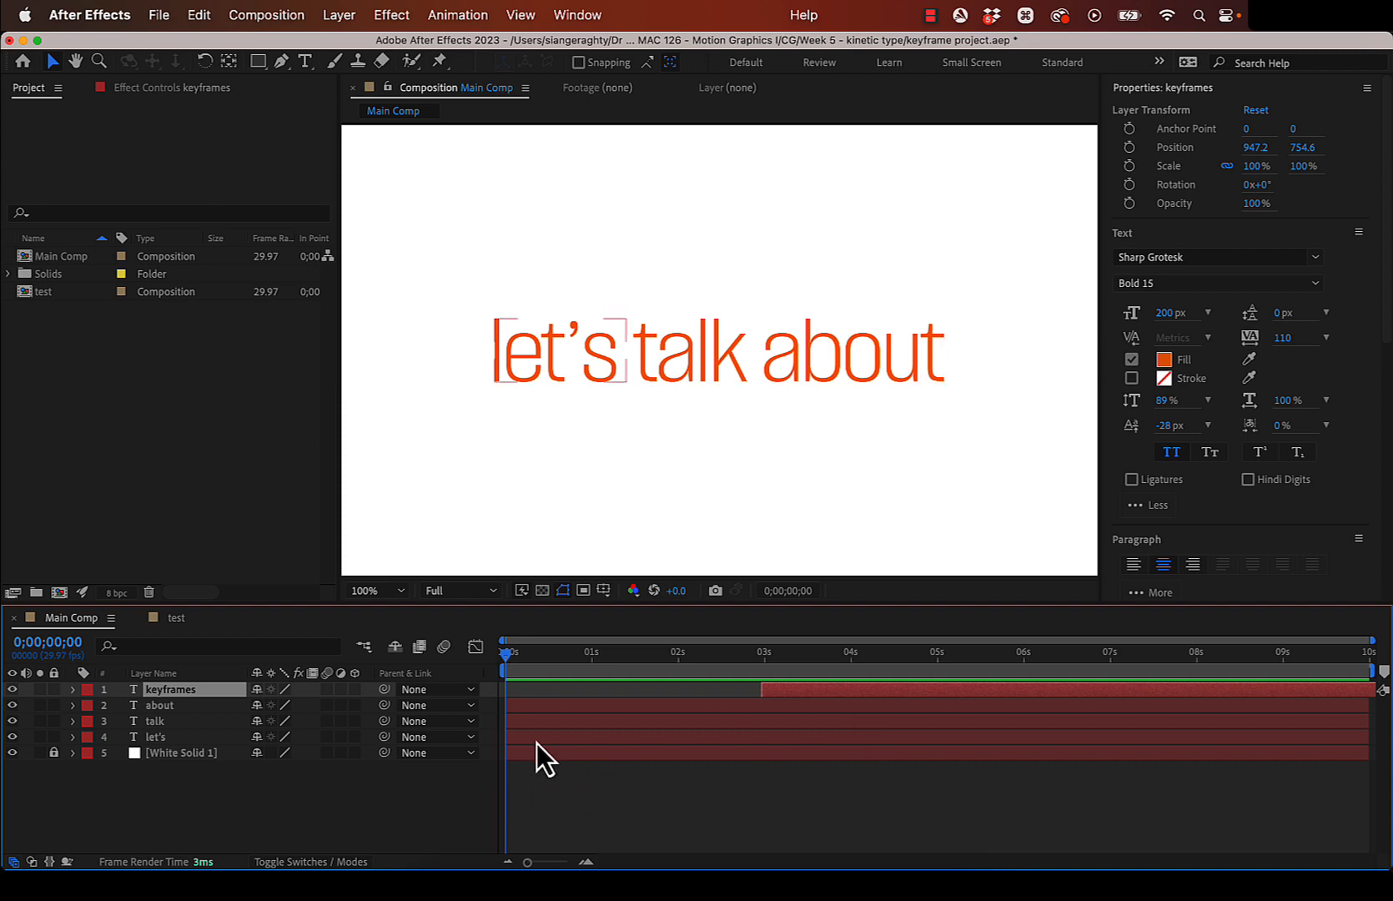
{"action": "left_click_drag", "start_coordinate": [538, 742], "coordinate": [548, 742]}
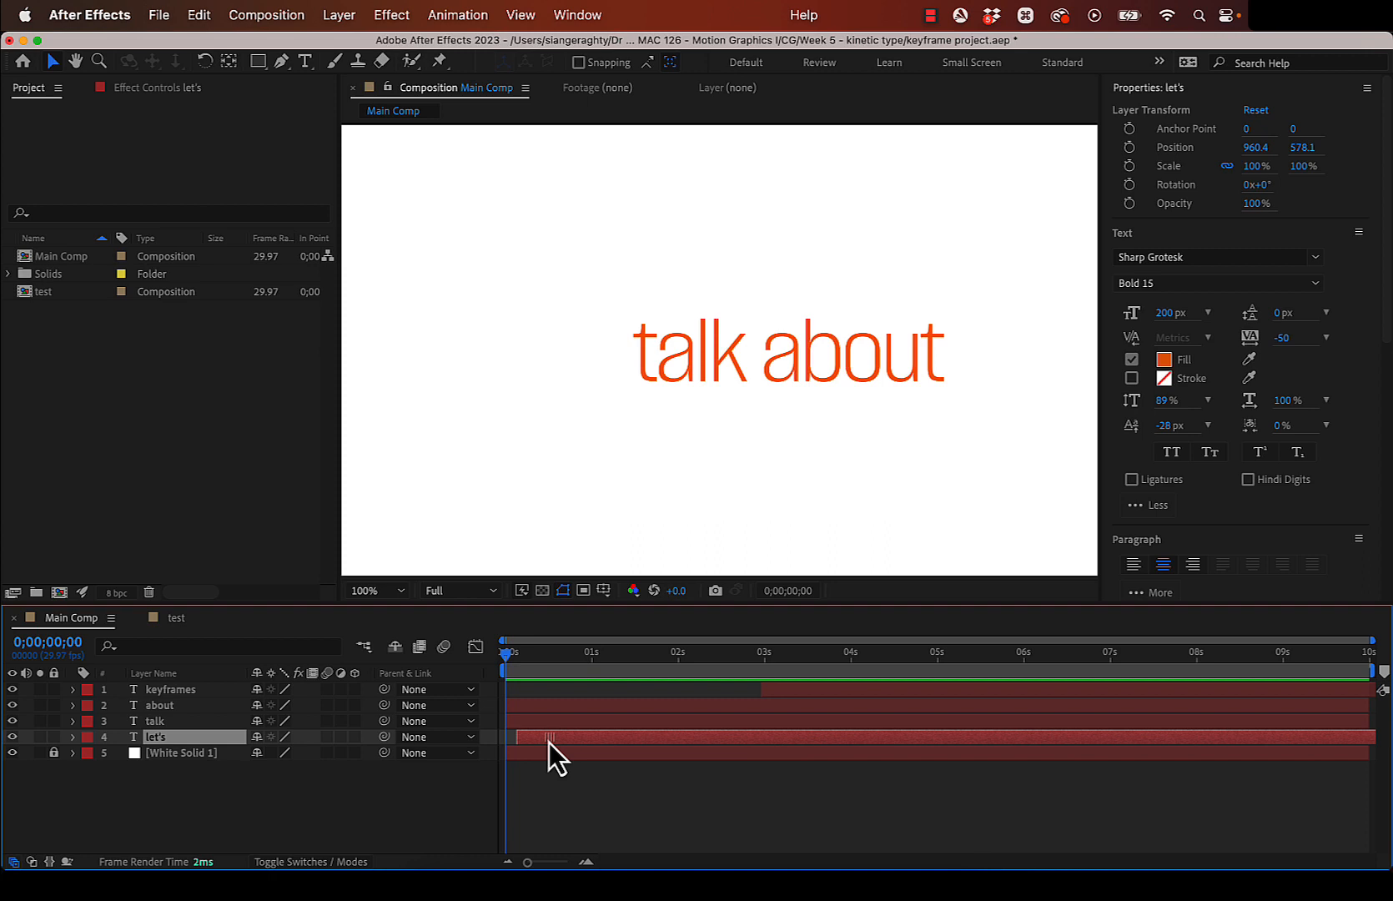
{"action": "left_click_drag", "start_coordinate": [542, 724], "coordinate": [623, 708]}
{"action": "left_click", "coordinate": [562, 819]}
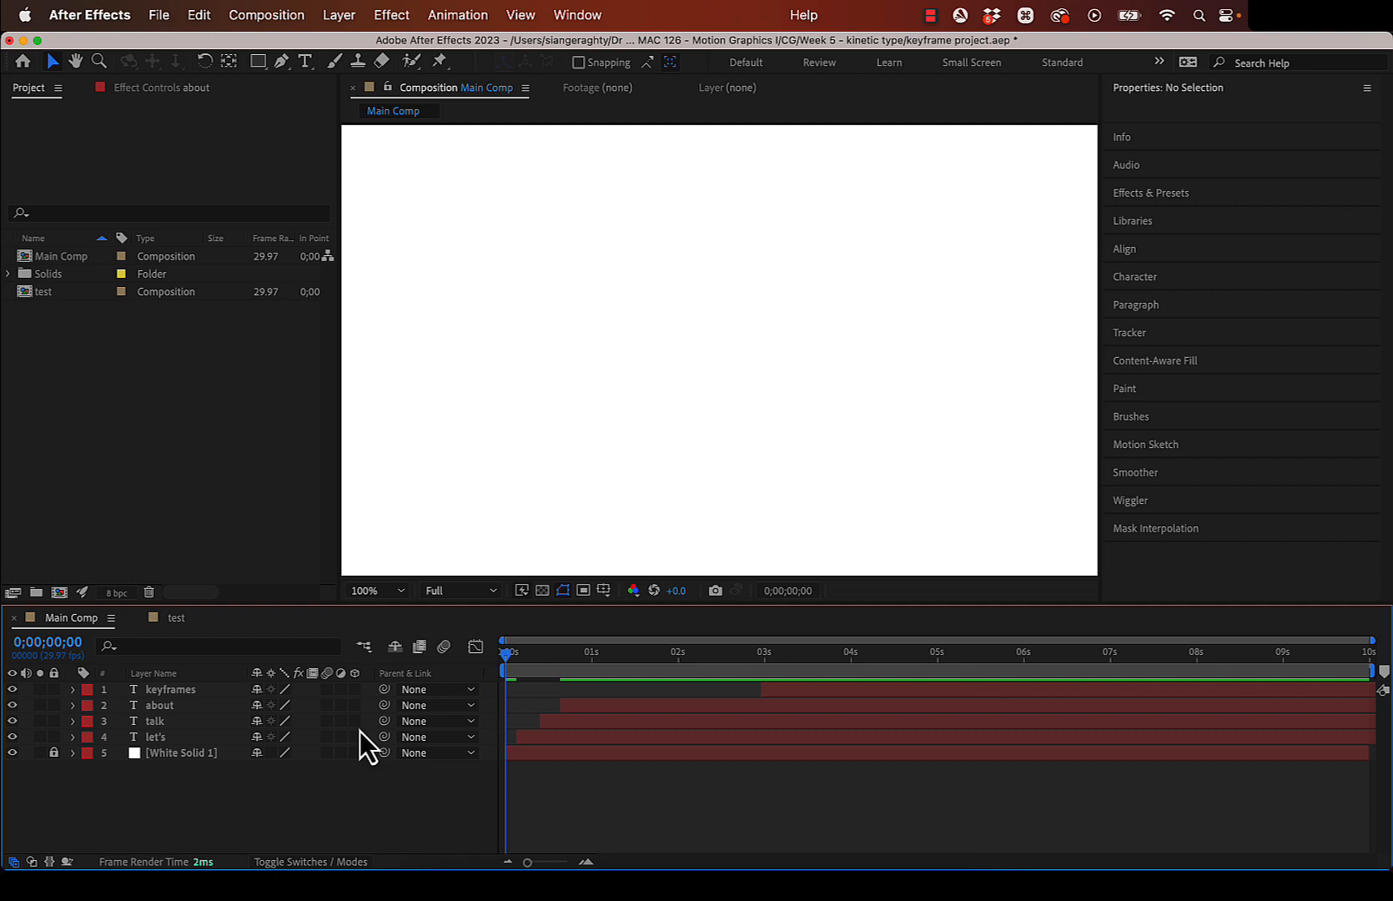
{"action": "key", "text": "space"}
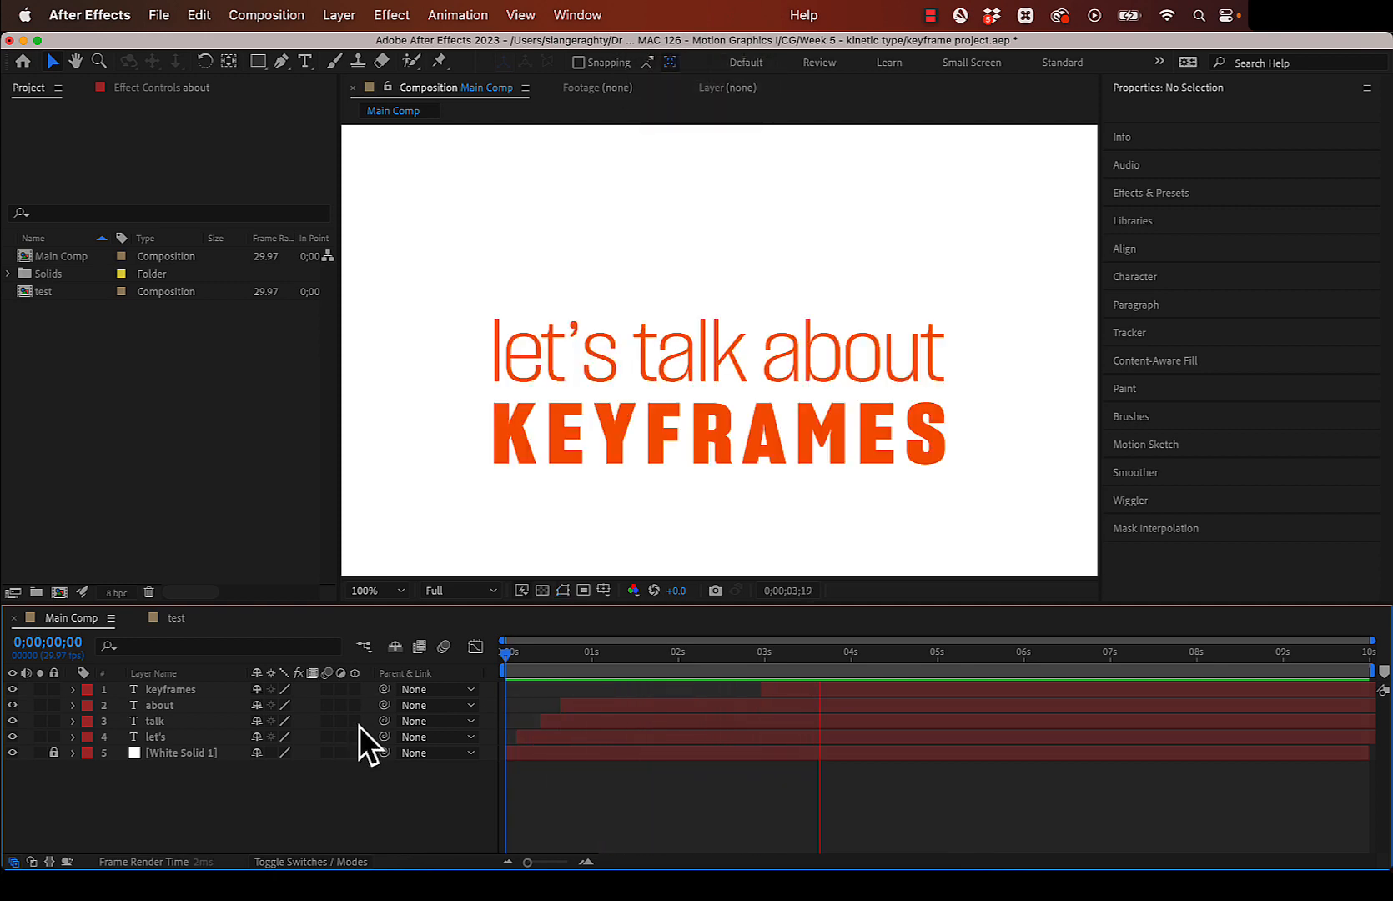
{"action": "key", "text": "space"}
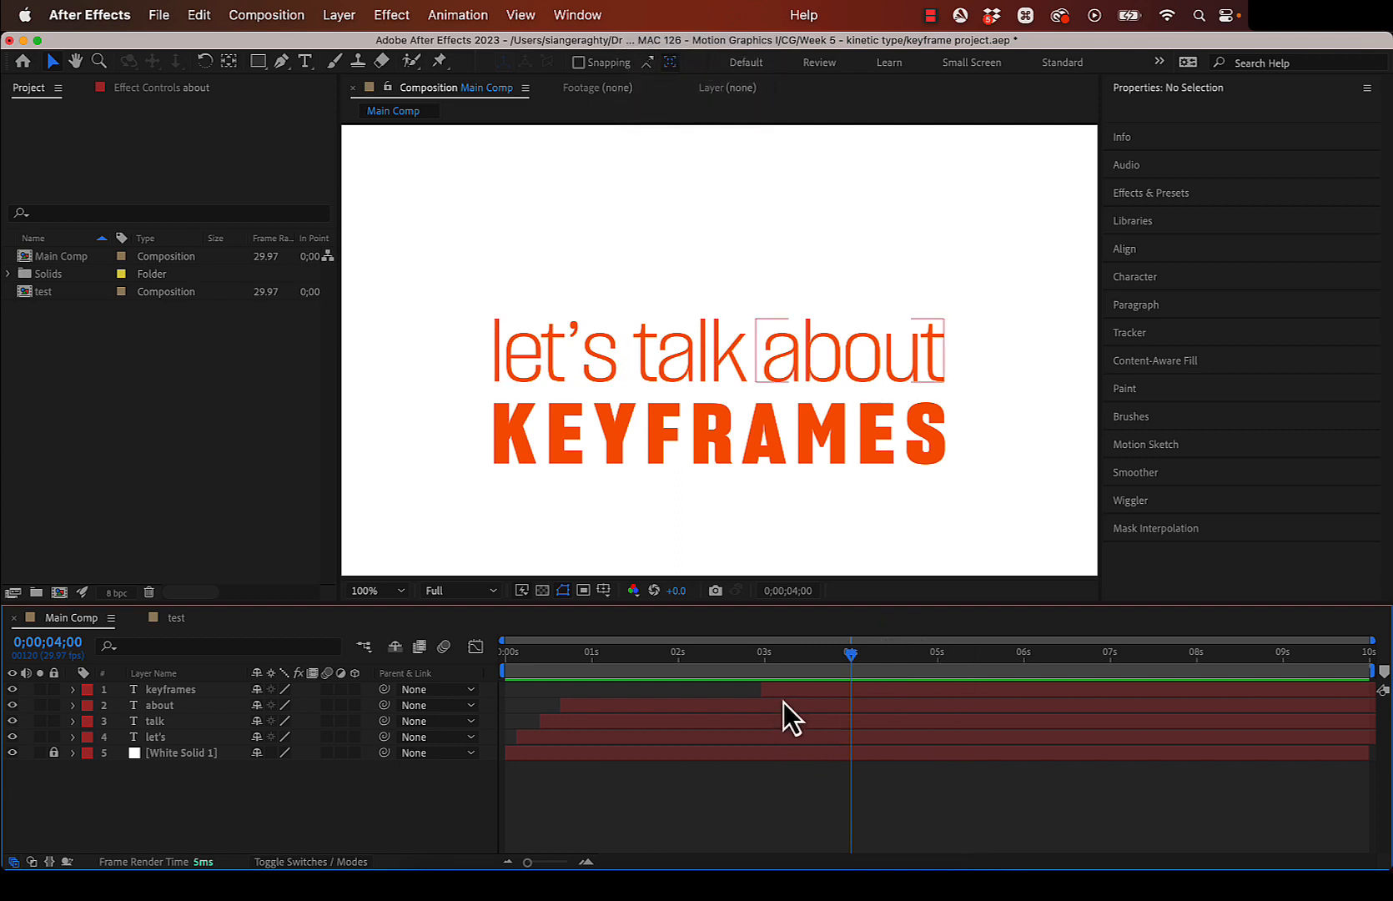
- Shift the "keyframes" layer to start at about 1.5 seconds and return the playhead to the beginning of the composition
{"action": "left_click", "coordinate": [787, 694]}
{"action": "left_click_drag", "start_coordinate": [787, 694], "coordinate": [663, 689]}
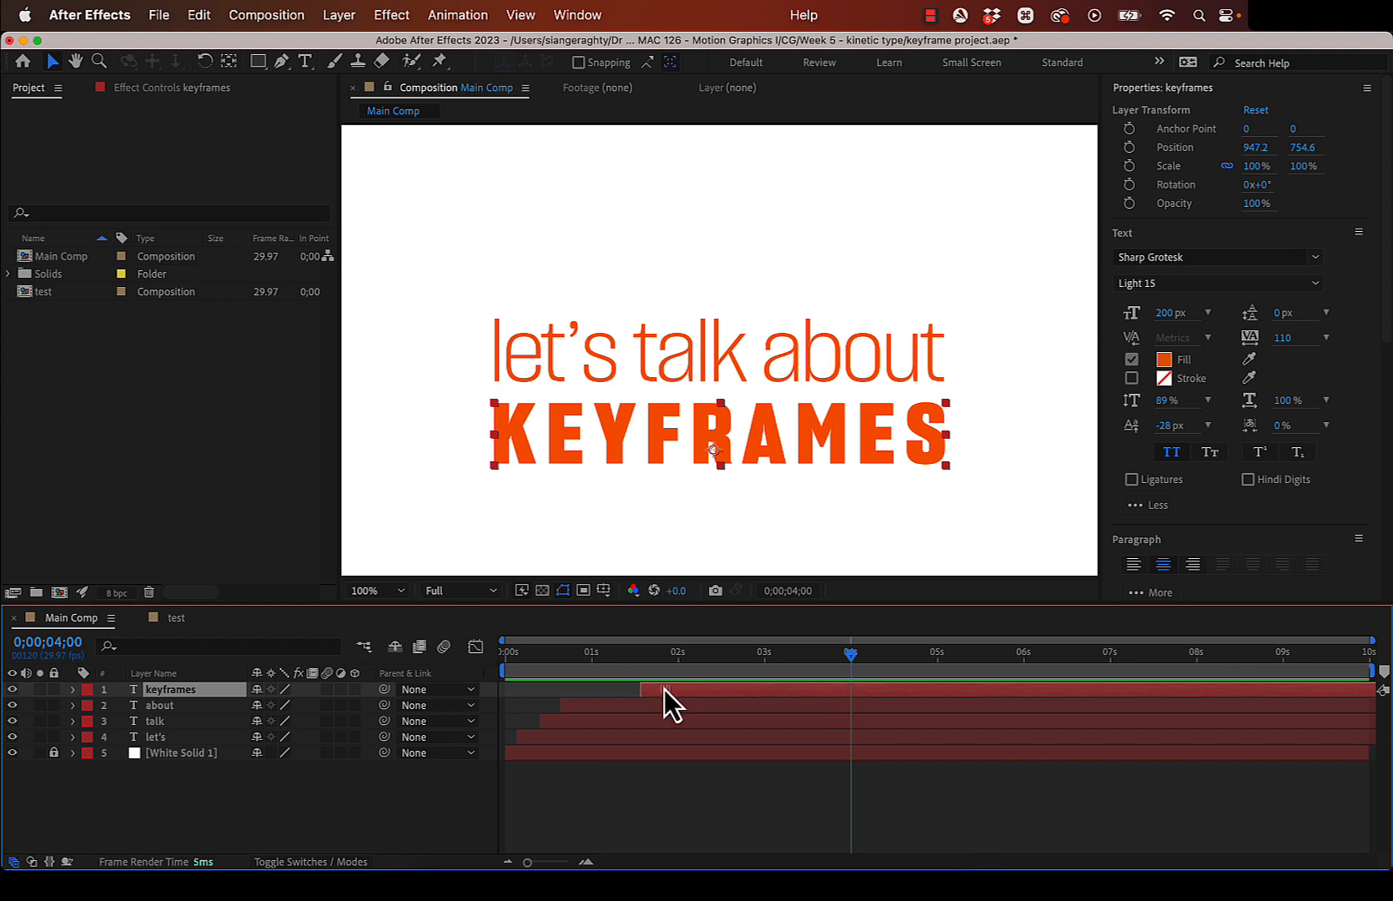
{"action": "left_click", "coordinate": [689, 810]}
{"action": "left_click_drag", "start_coordinate": [850, 657], "coordinate": [501, 667]}
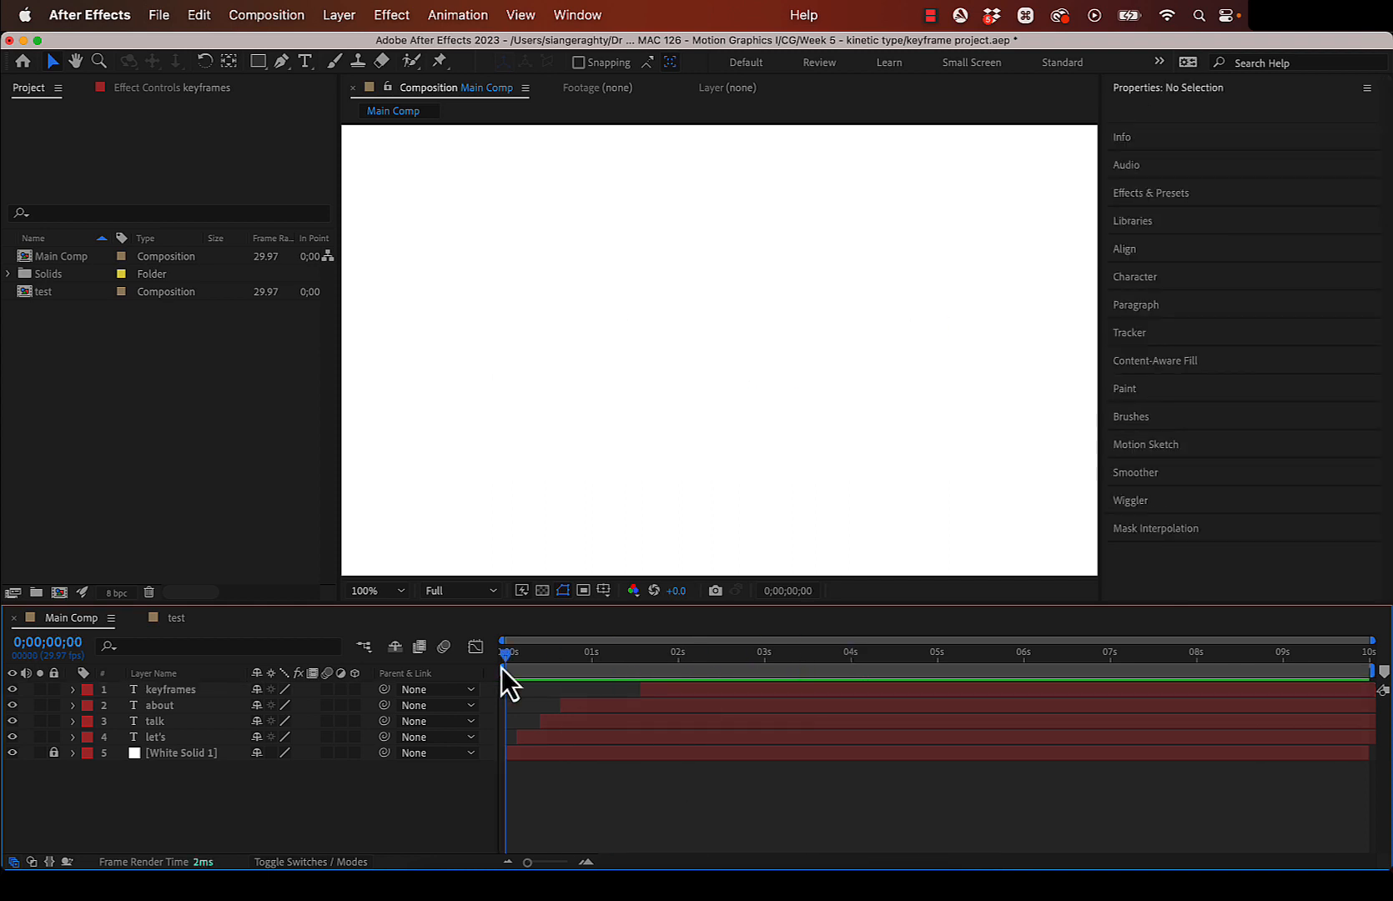
- Review the staggered start of each word layer in turn and preview the composition from the beginning
{"action": "left_click", "coordinate": [532, 741]}
{"action": "left_click", "coordinate": [587, 720]}
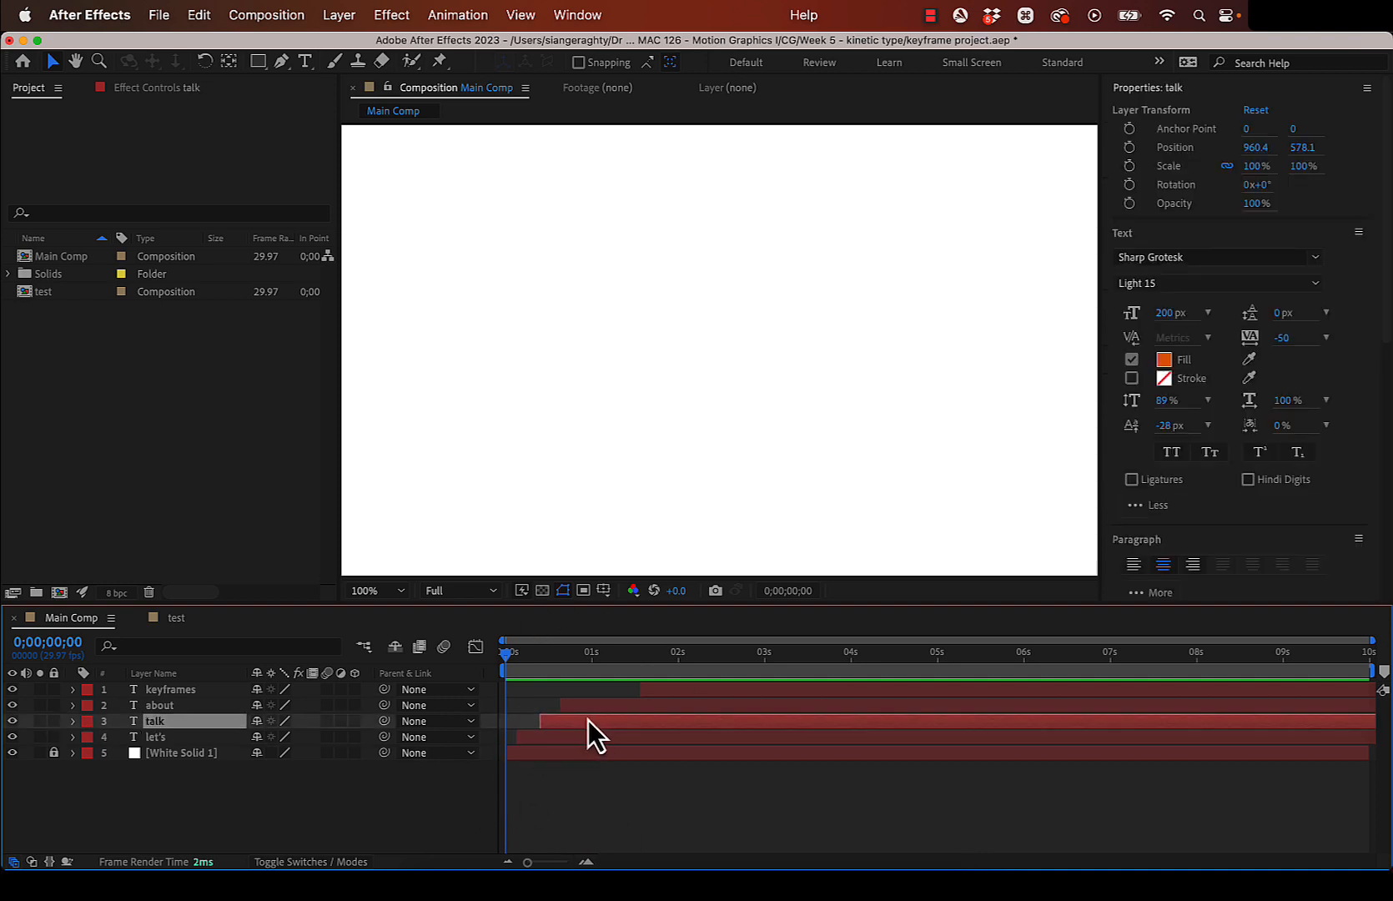
{"action": "left_click", "coordinate": [633, 708]}
{"action": "left_click", "coordinate": [663, 692]}
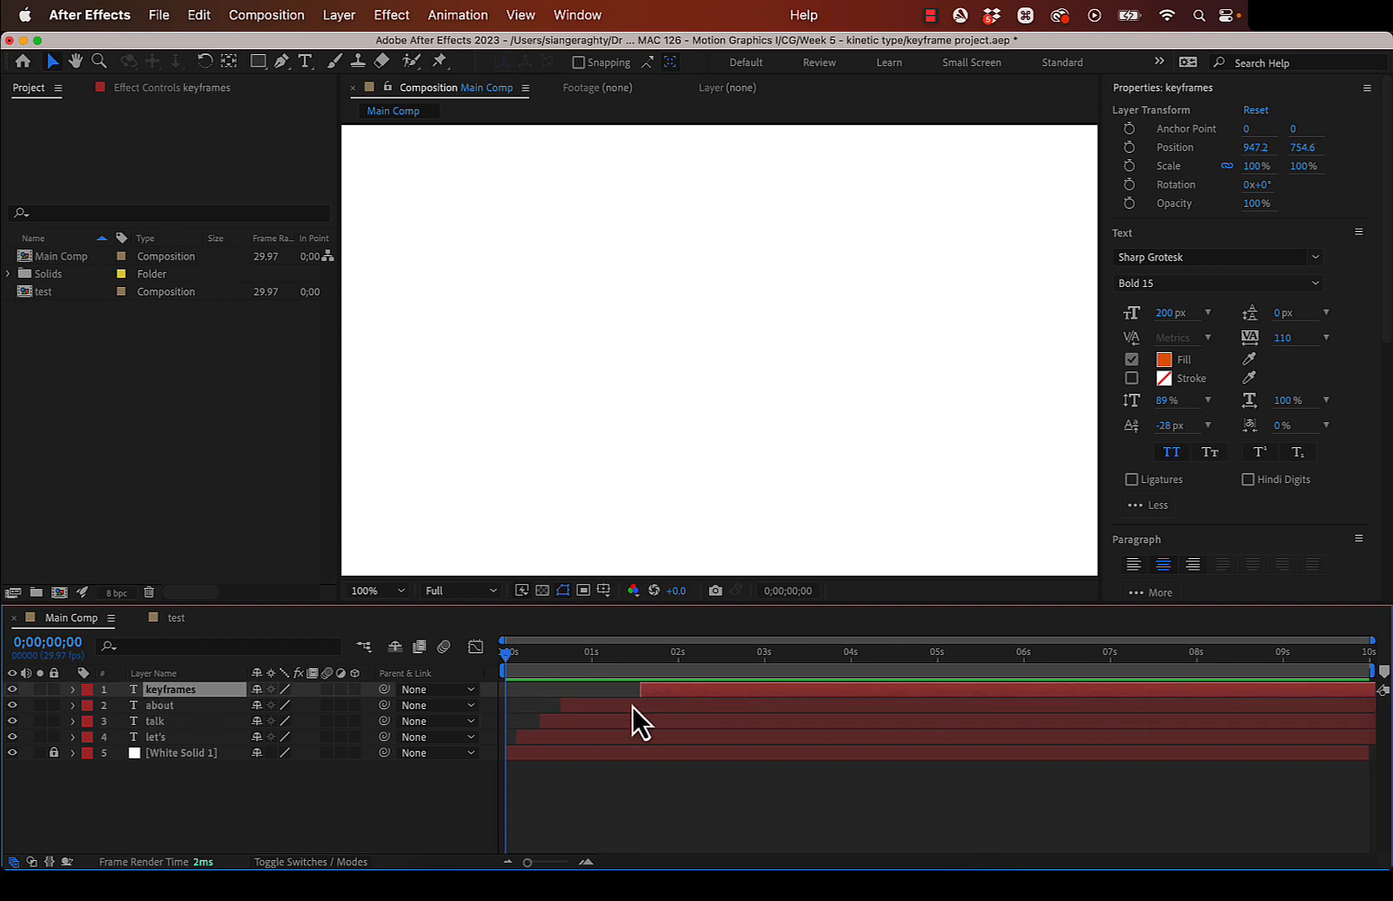
{"action": "left_click", "coordinate": [631, 707]}
{"action": "left_click", "coordinate": [627, 724]}
{"action": "left_click", "coordinate": [619, 738]}
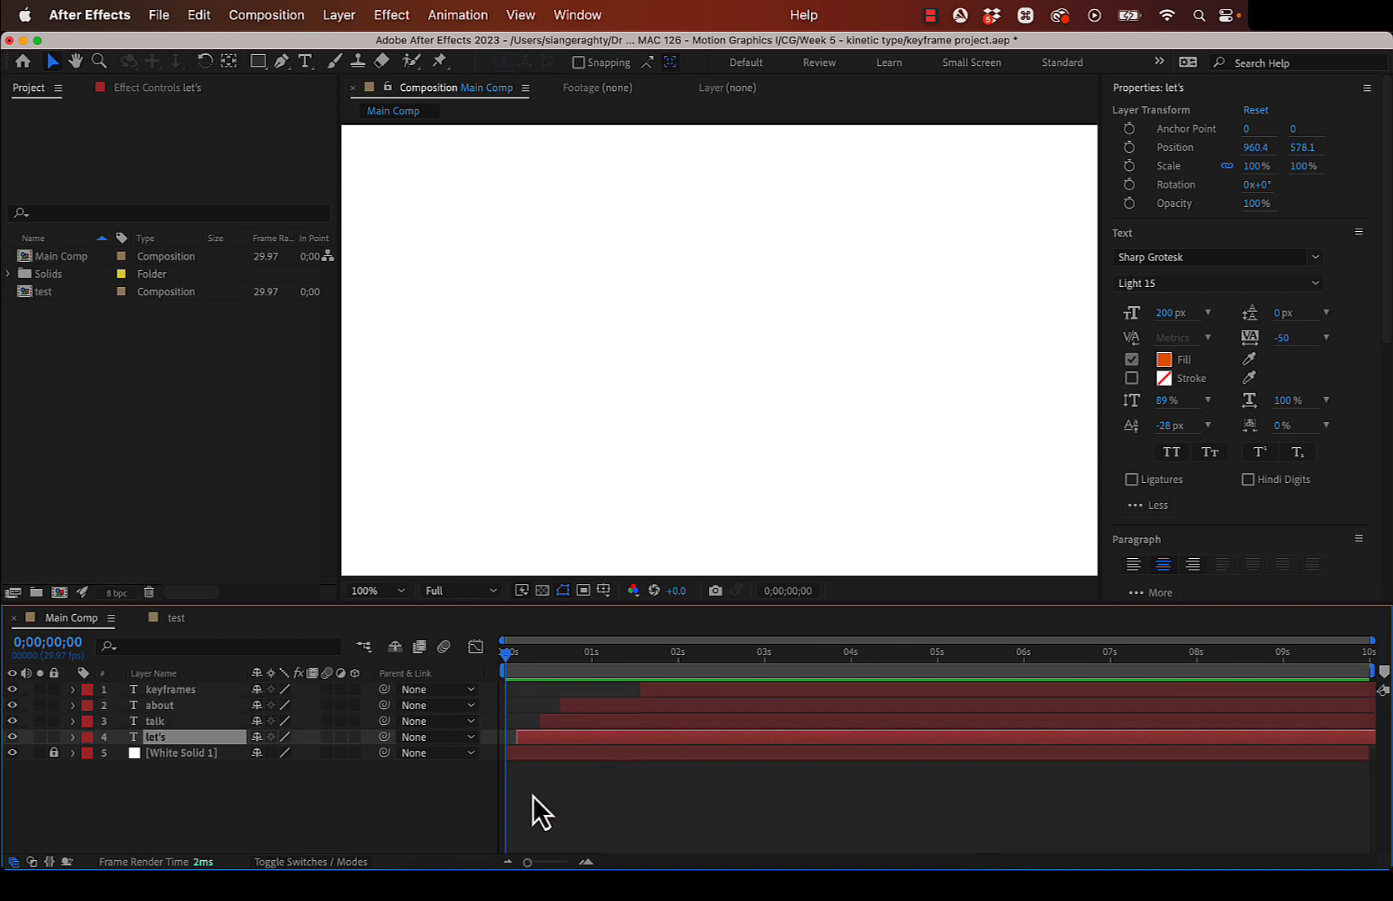
{"action": "left_click", "coordinate": [532, 795]}
{"action": "key", "text": "space"}
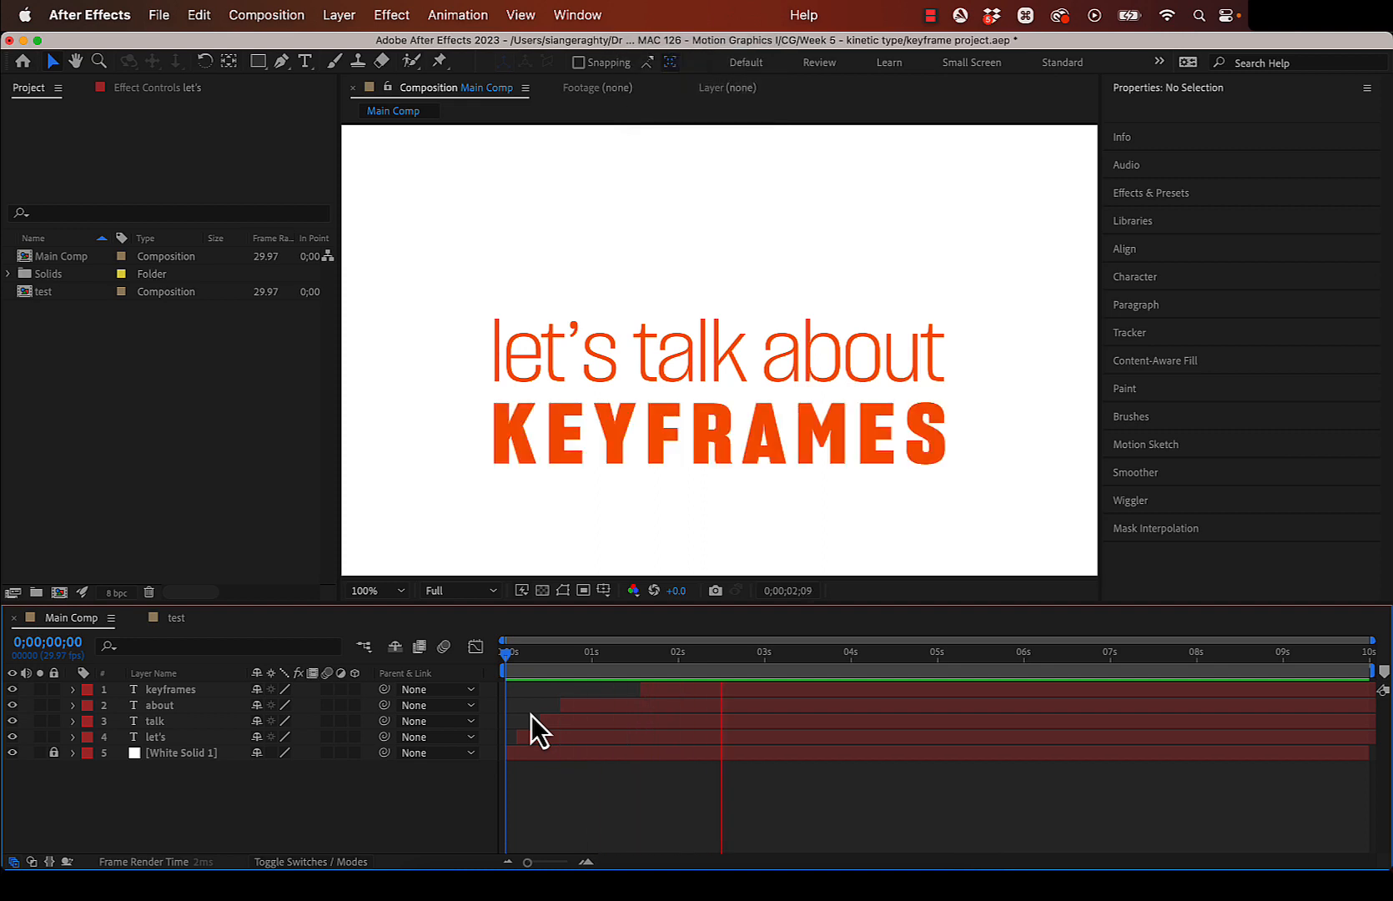
{"action": "key", "text": "space"}
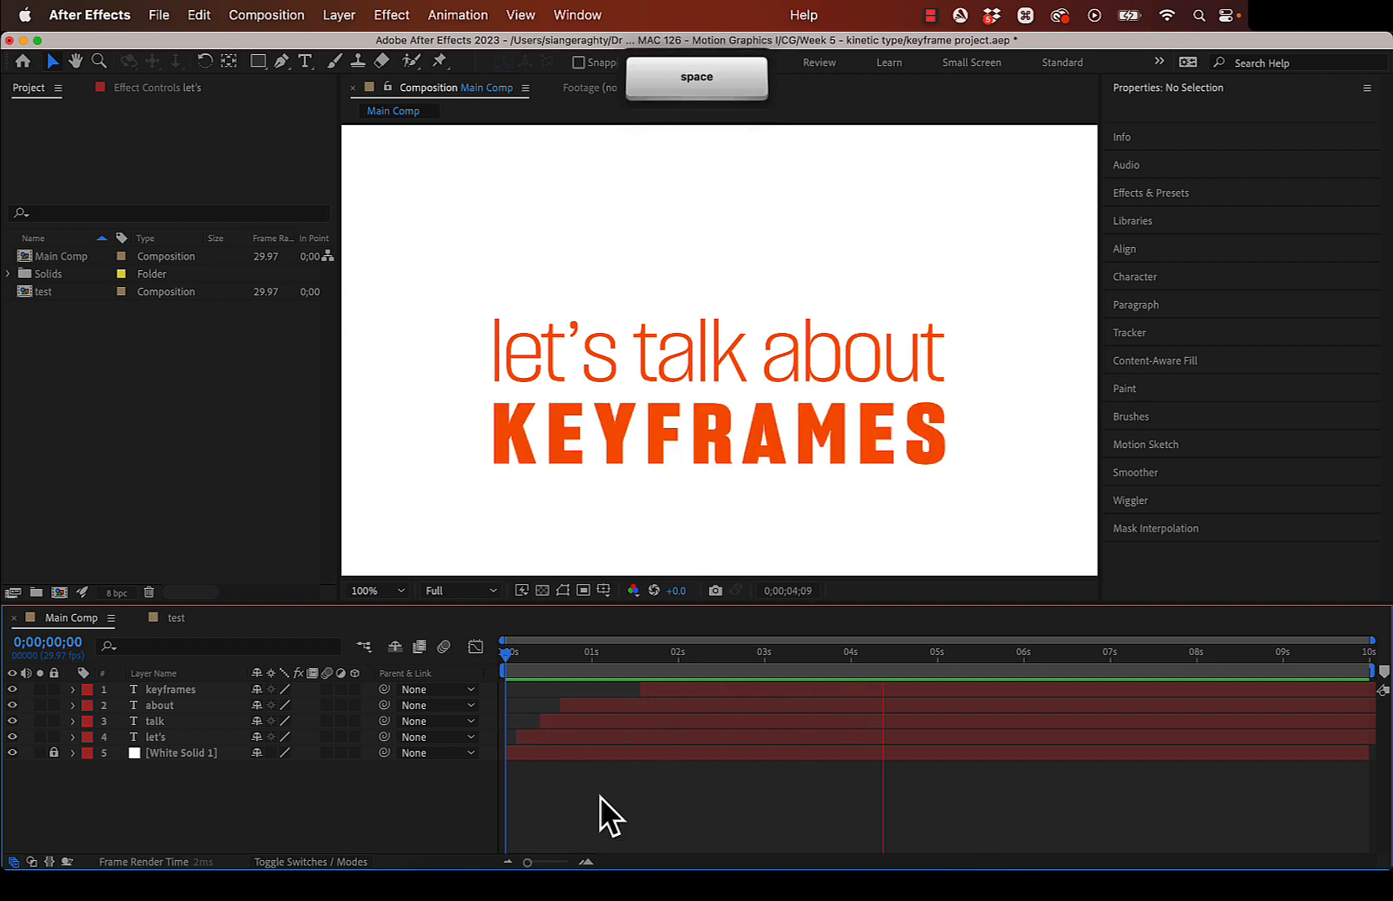
- Set a 100% Opacity keyframe on the "let's" layer at 0;00;00;10
{"action": "left_click", "coordinate": [155, 736]}
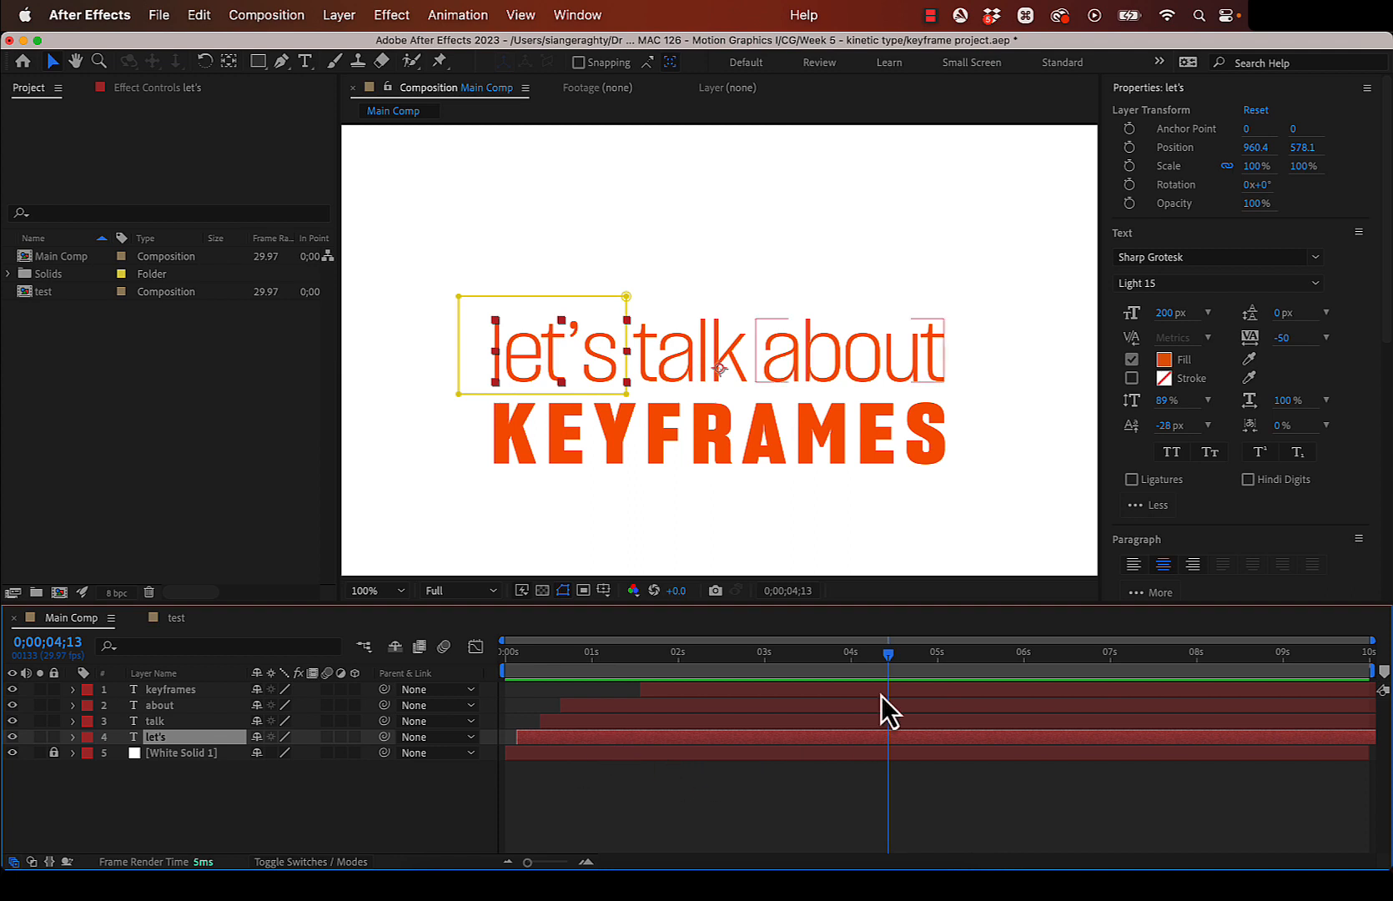
{"action": "left_click_drag", "start_coordinate": [888, 657], "coordinate": [494, 655]}
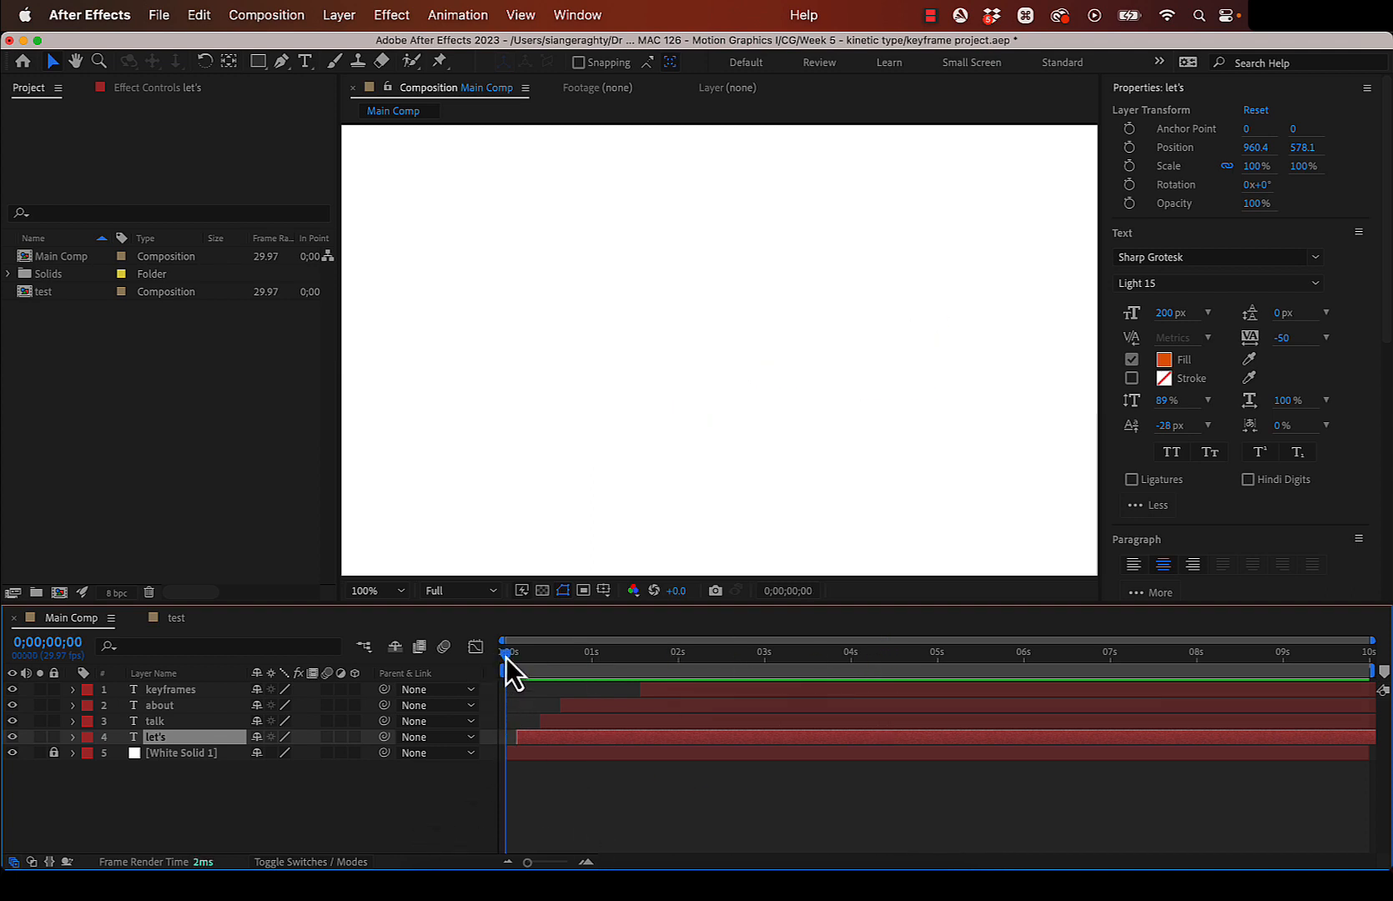
{"action": "left_click_drag", "start_coordinate": [505, 660], "coordinate": [516, 657]}
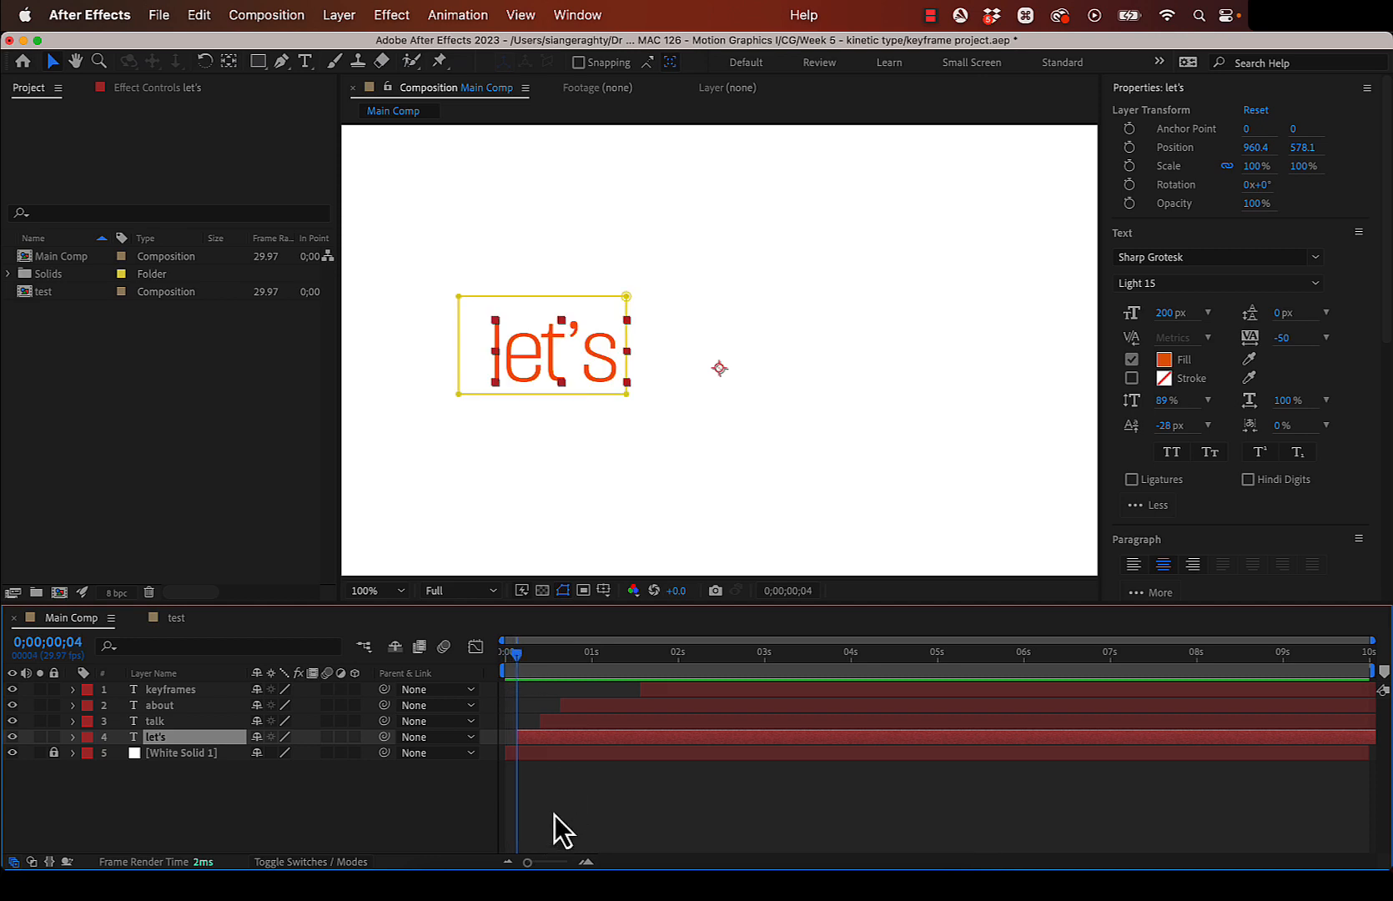
{"action": "left_click", "coordinate": [576, 804]}
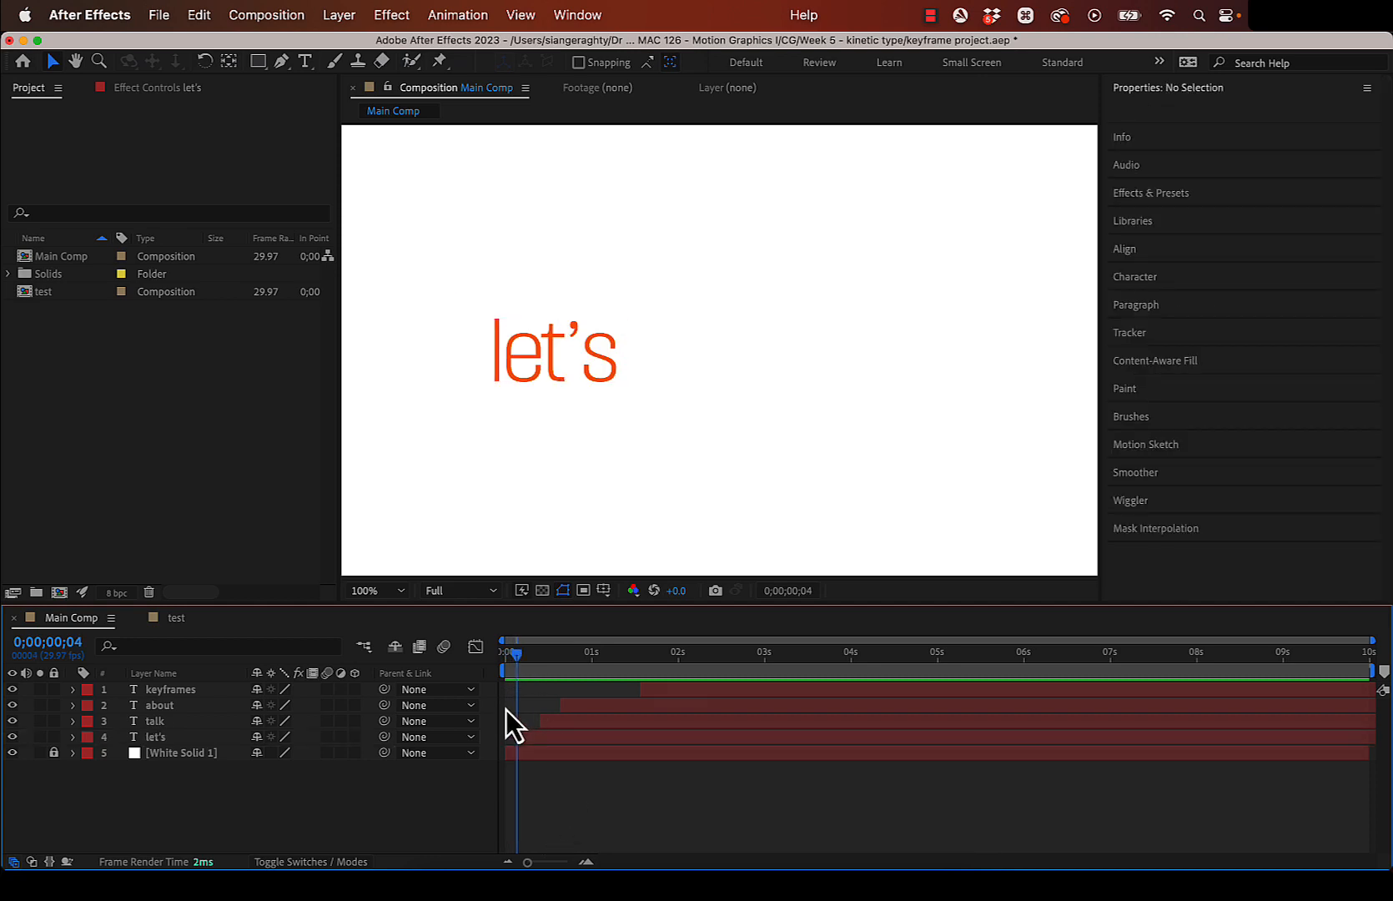
{"action": "left_click", "coordinate": [153, 737]}
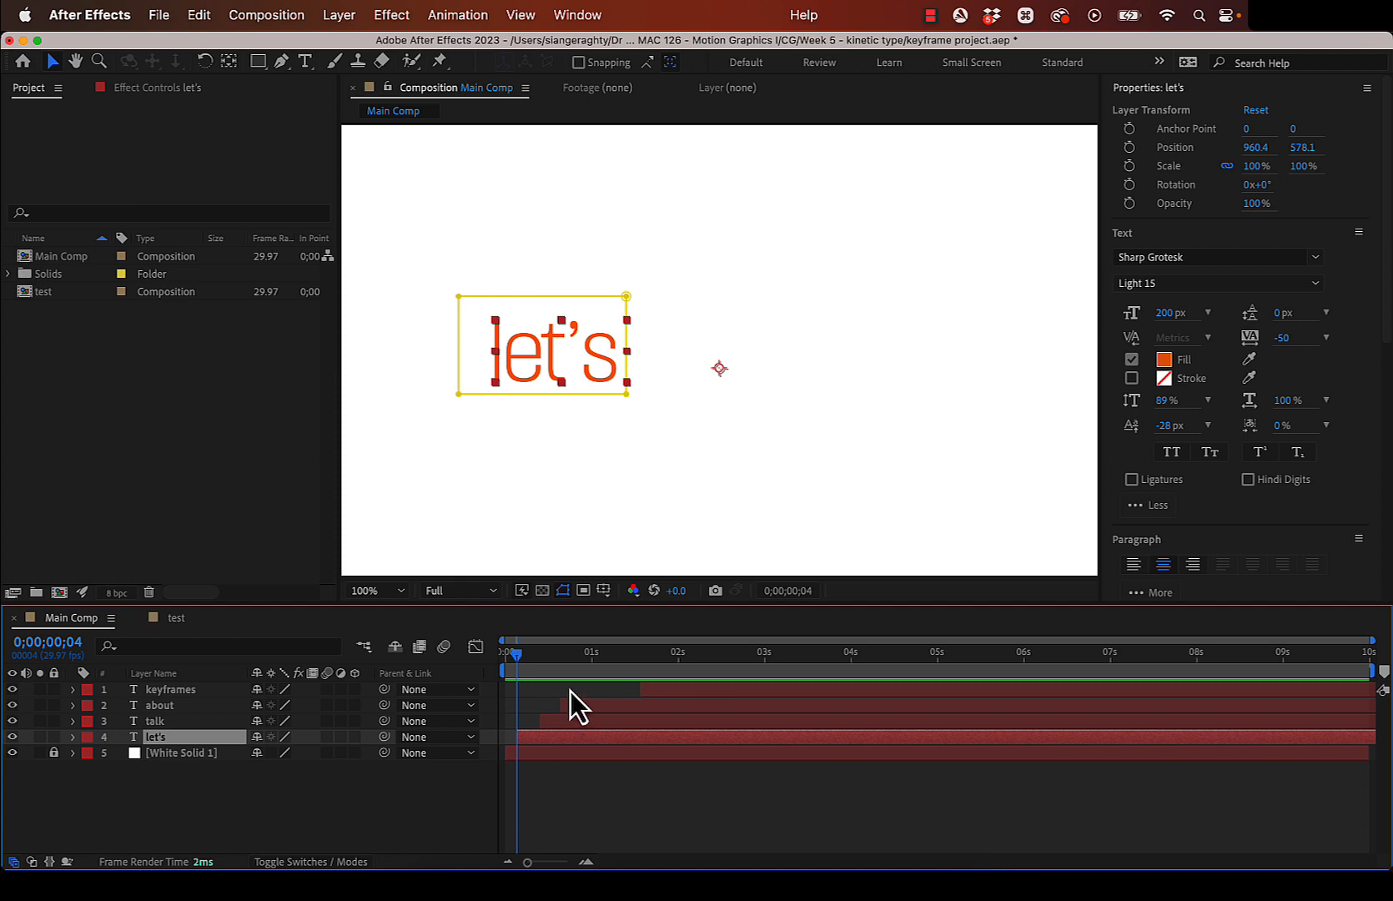
{"action": "left_click_drag", "start_coordinate": [516, 658], "coordinate": [531, 660]}
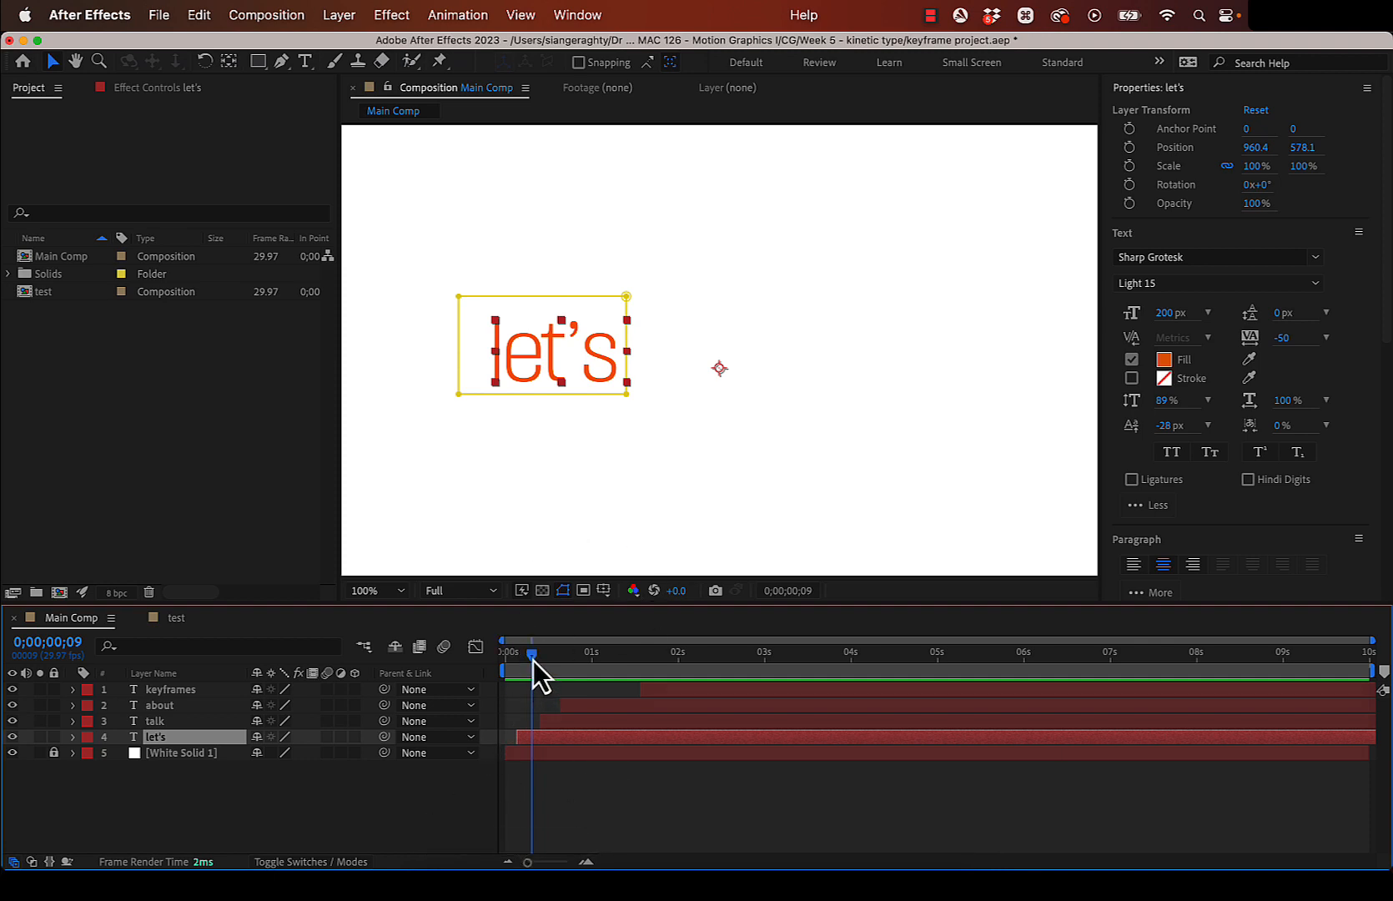
{"action": "left_click_drag", "start_coordinate": [532, 659], "coordinate": [535, 672]}
{"action": "left_click_drag", "start_coordinate": [534, 660], "coordinate": [534, 663]}
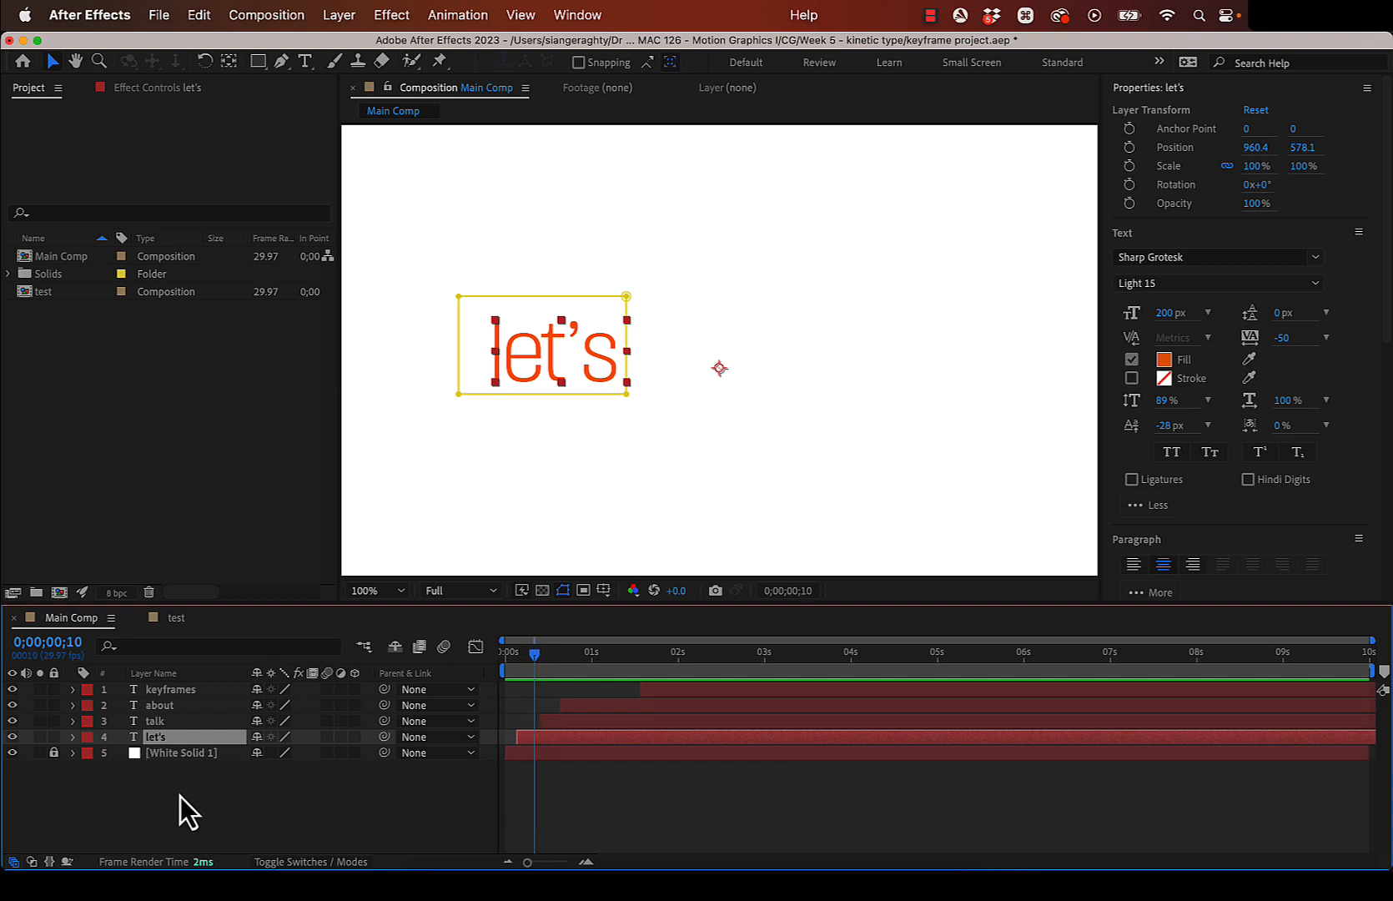
{"action": "key", "text": "t"}
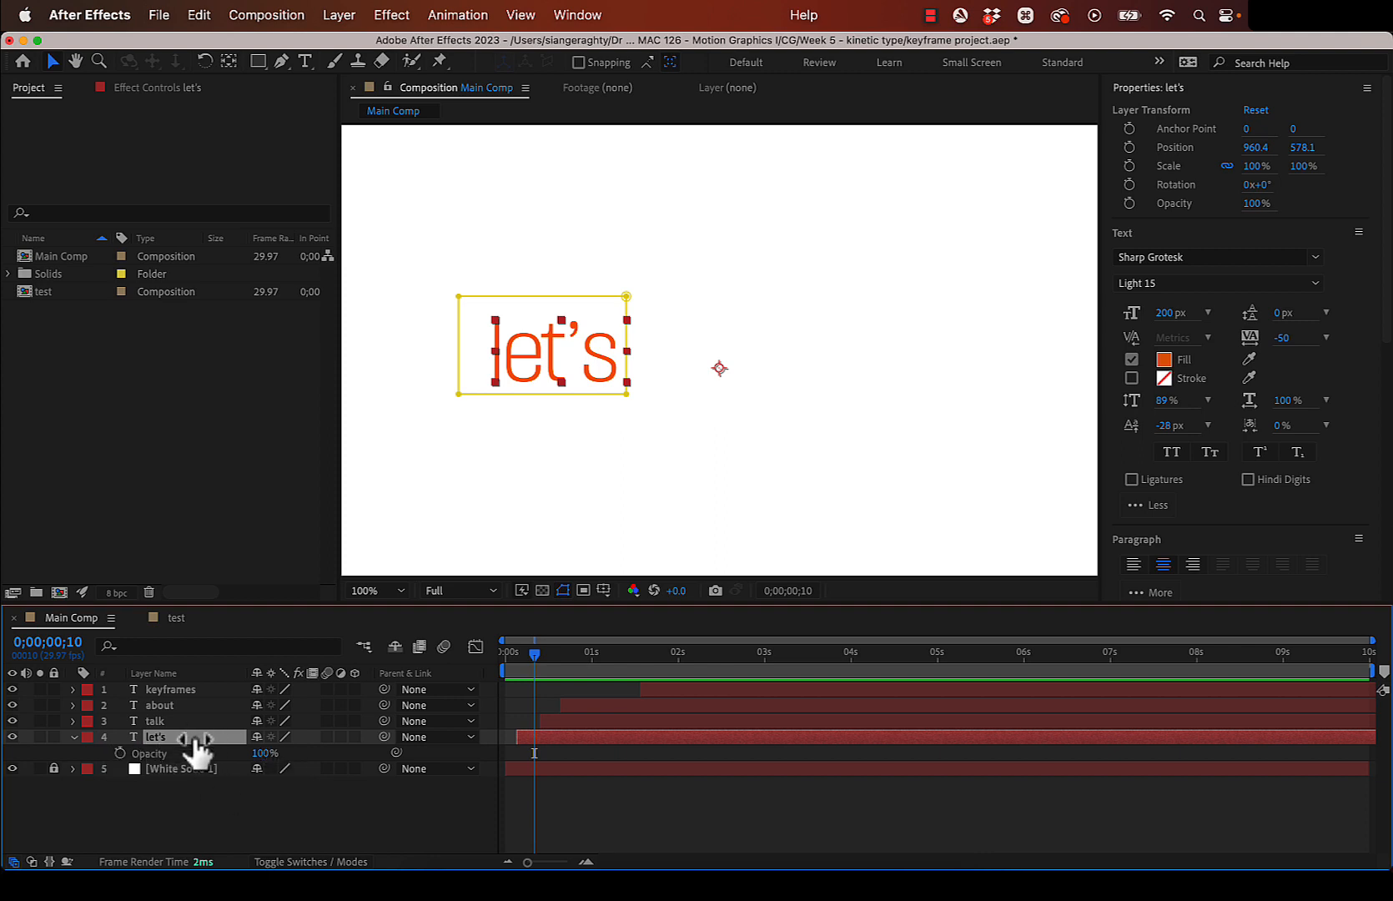
{"action": "key", "text": "t"}
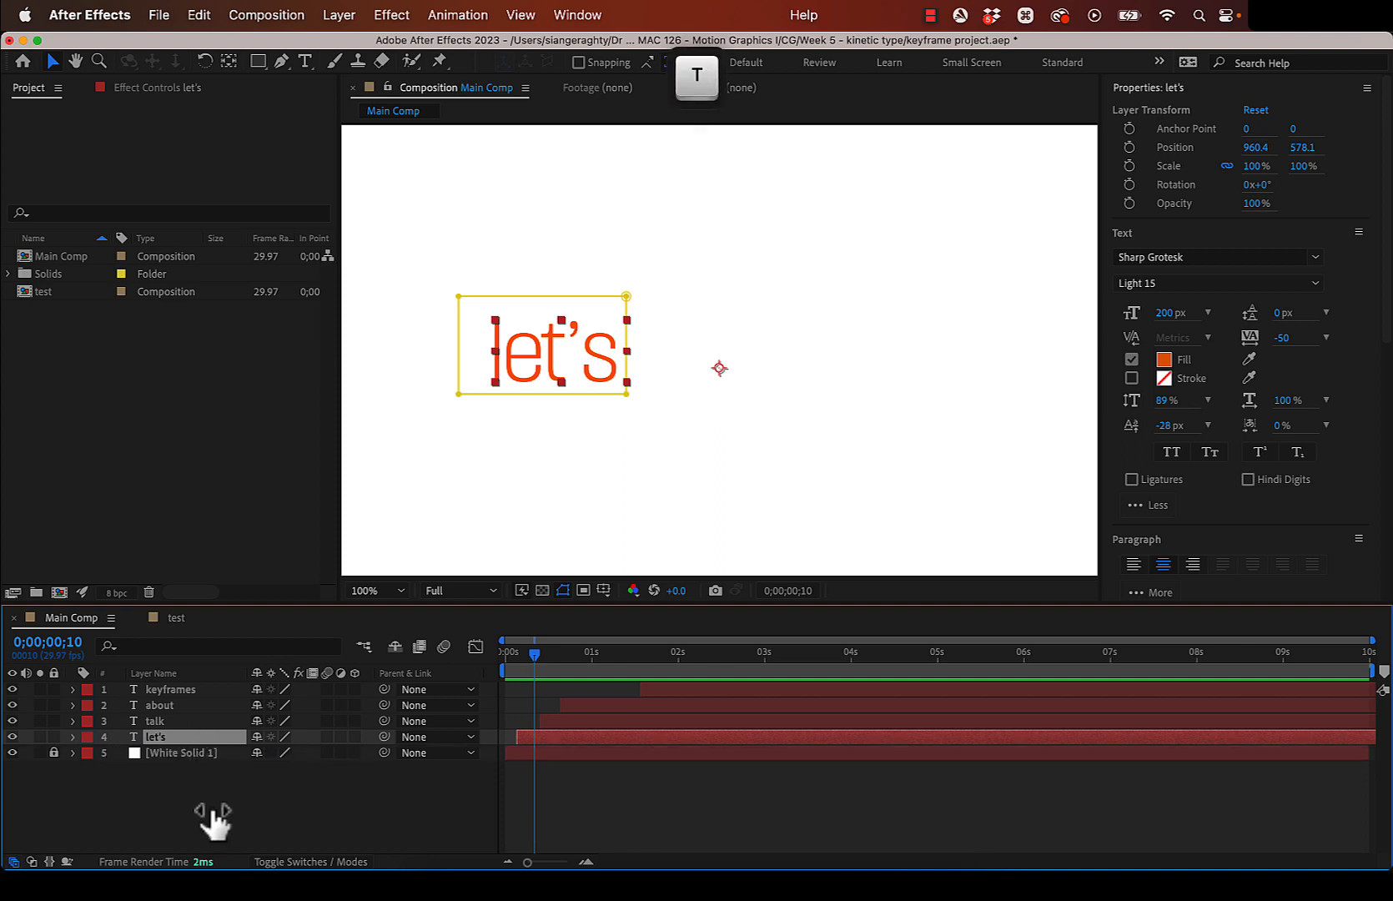
{"action": "key", "text": "t"}
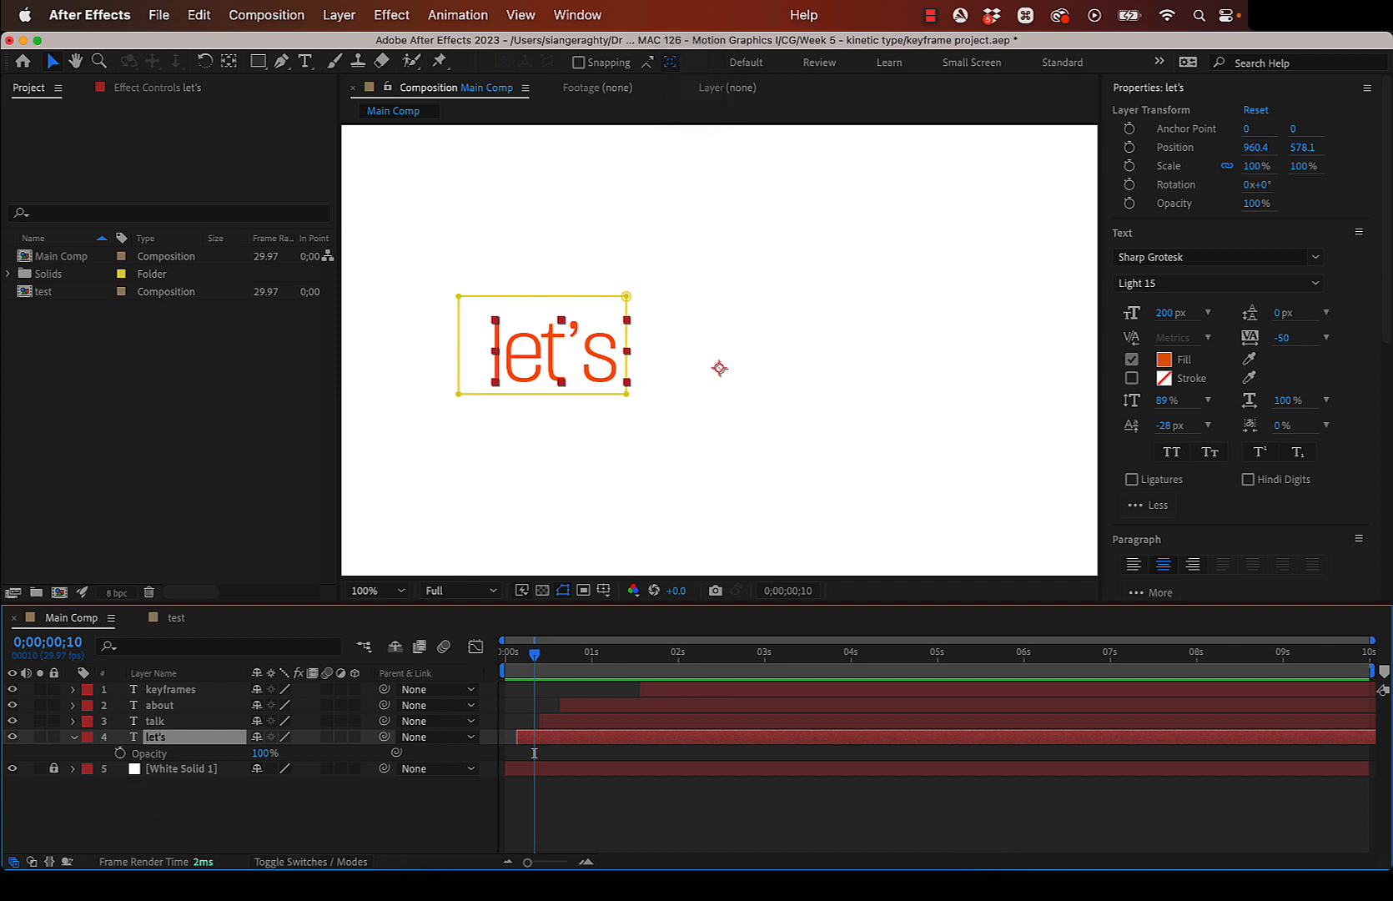
{"action": "left_click", "coordinate": [120, 753]}
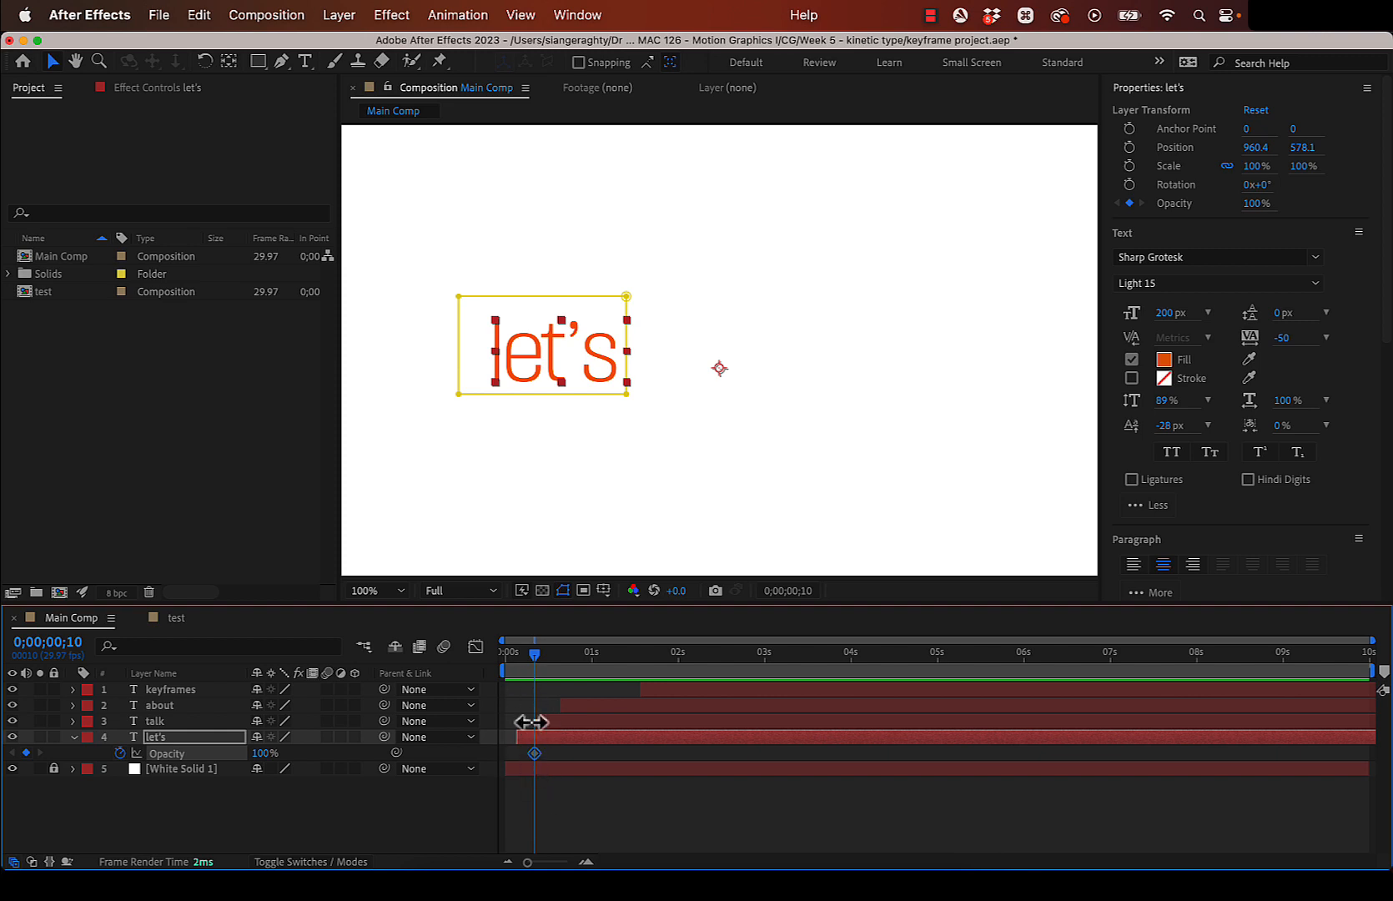
- Add a 0% Opacity keyframe at the start of the "let's" layer, 0;00;00;04, and preview the fade-in from the beginning
{"action": "left_click_drag", "start_coordinate": [534, 667], "coordinate": [516, 664]}
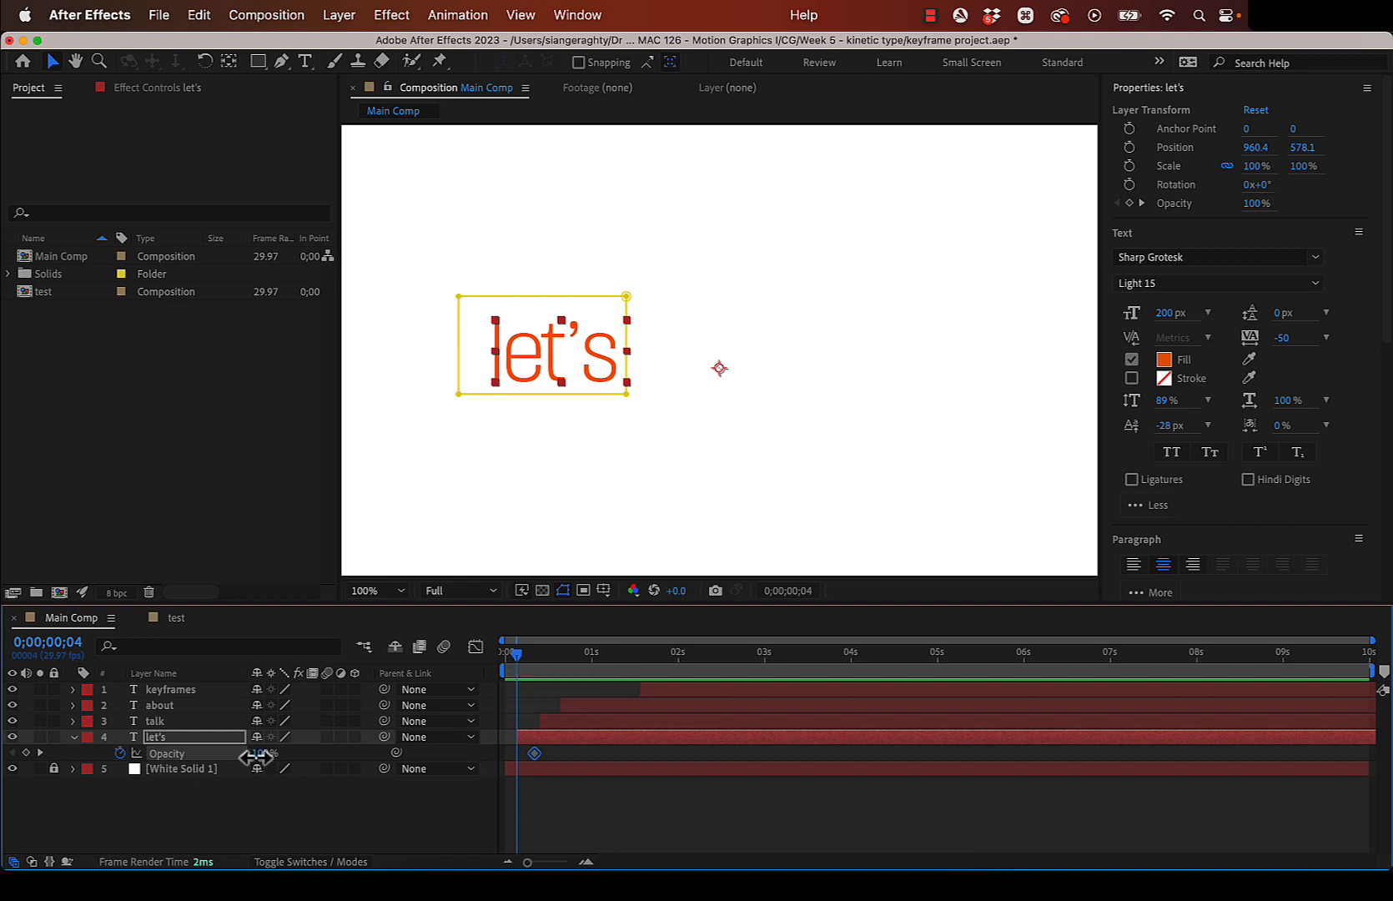
{"action": "left_click_drag", "start_coordinate": [259, 753], "coordinate": [125, 752]}
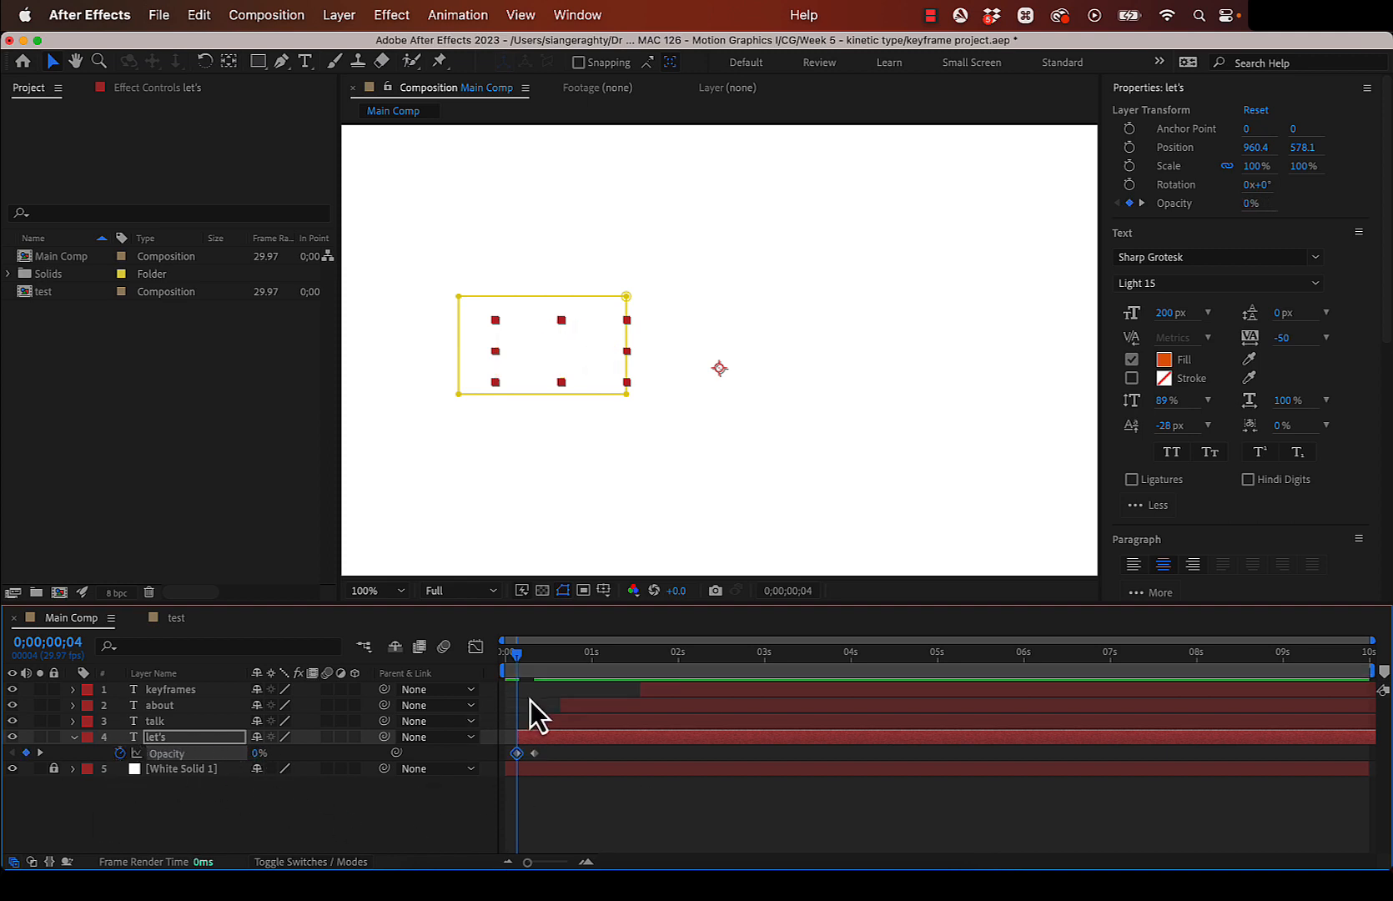
{"action": "left_click_drag", "start_coordinate": [516, 658], "coordinate": [484, 661]}
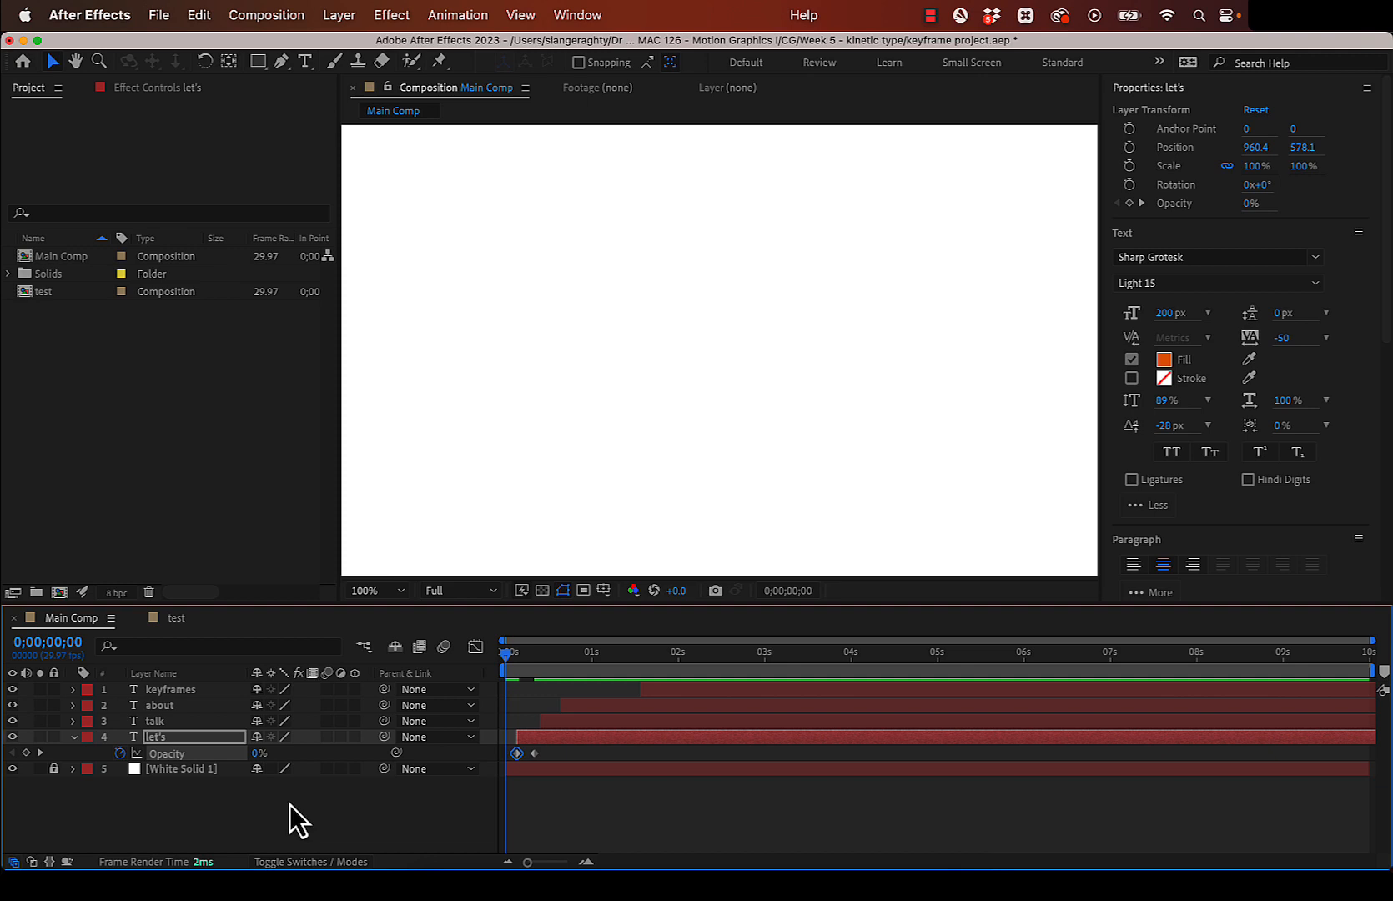
{"action": "key", "text": "space"}
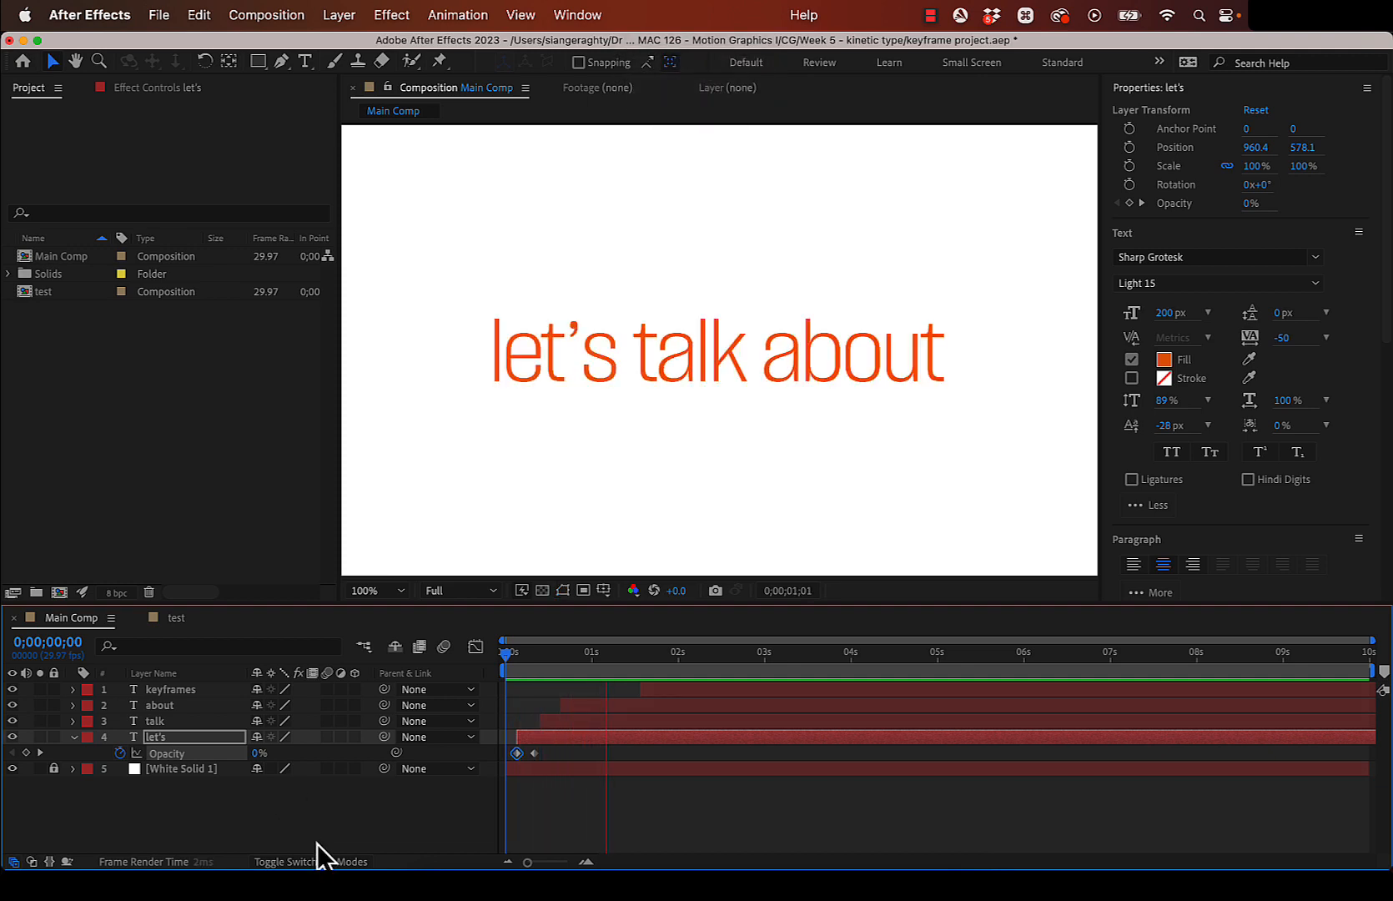
{"action": "key", "text": "space"}
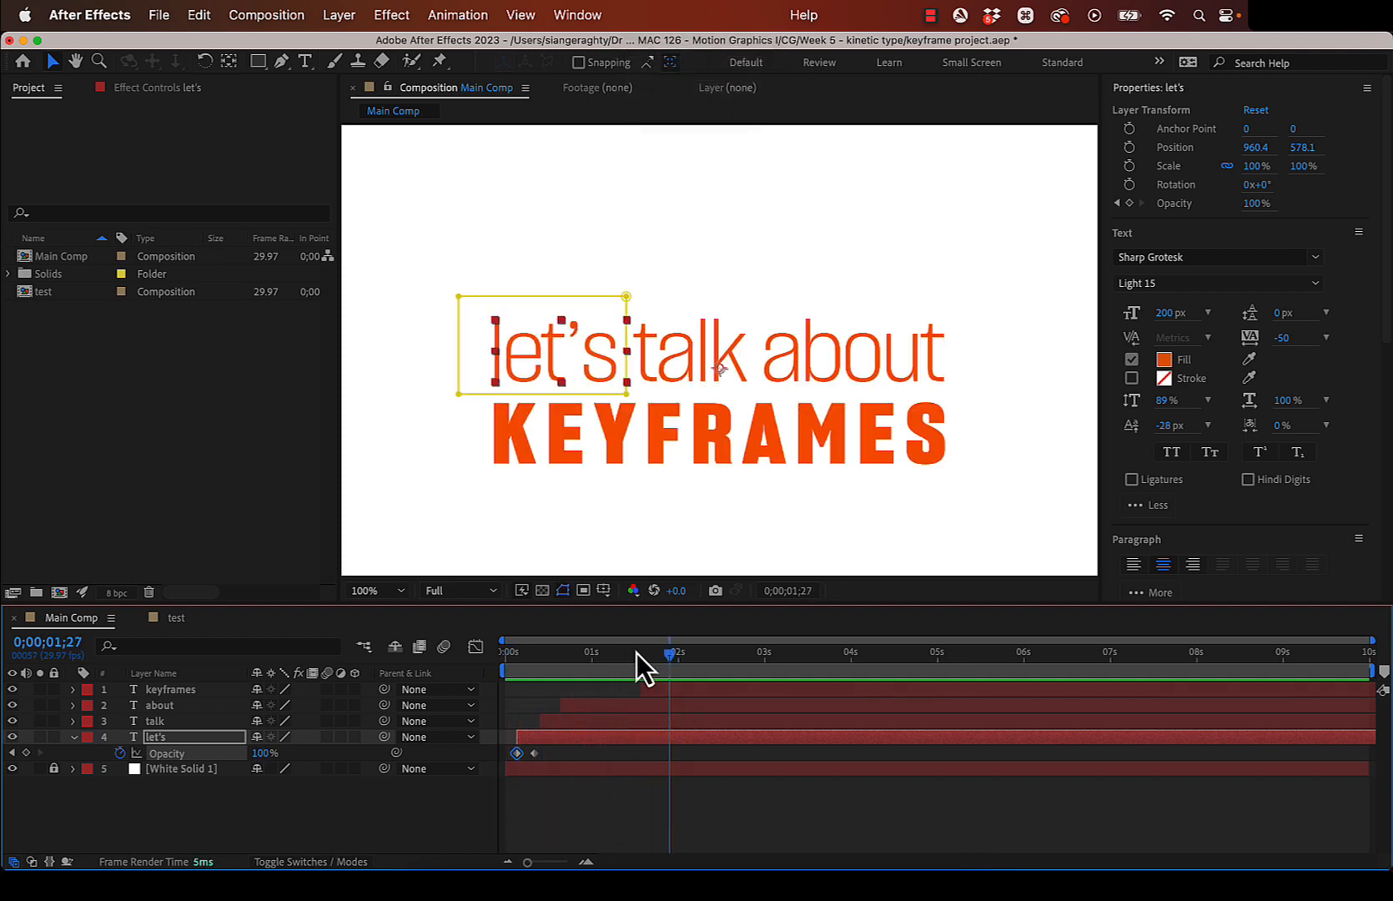
- Toggle the display of the "let's" layer's keyframed properties several times, ending with them collapsed
{"action": "left_click", "coordinate": [270, 824]}
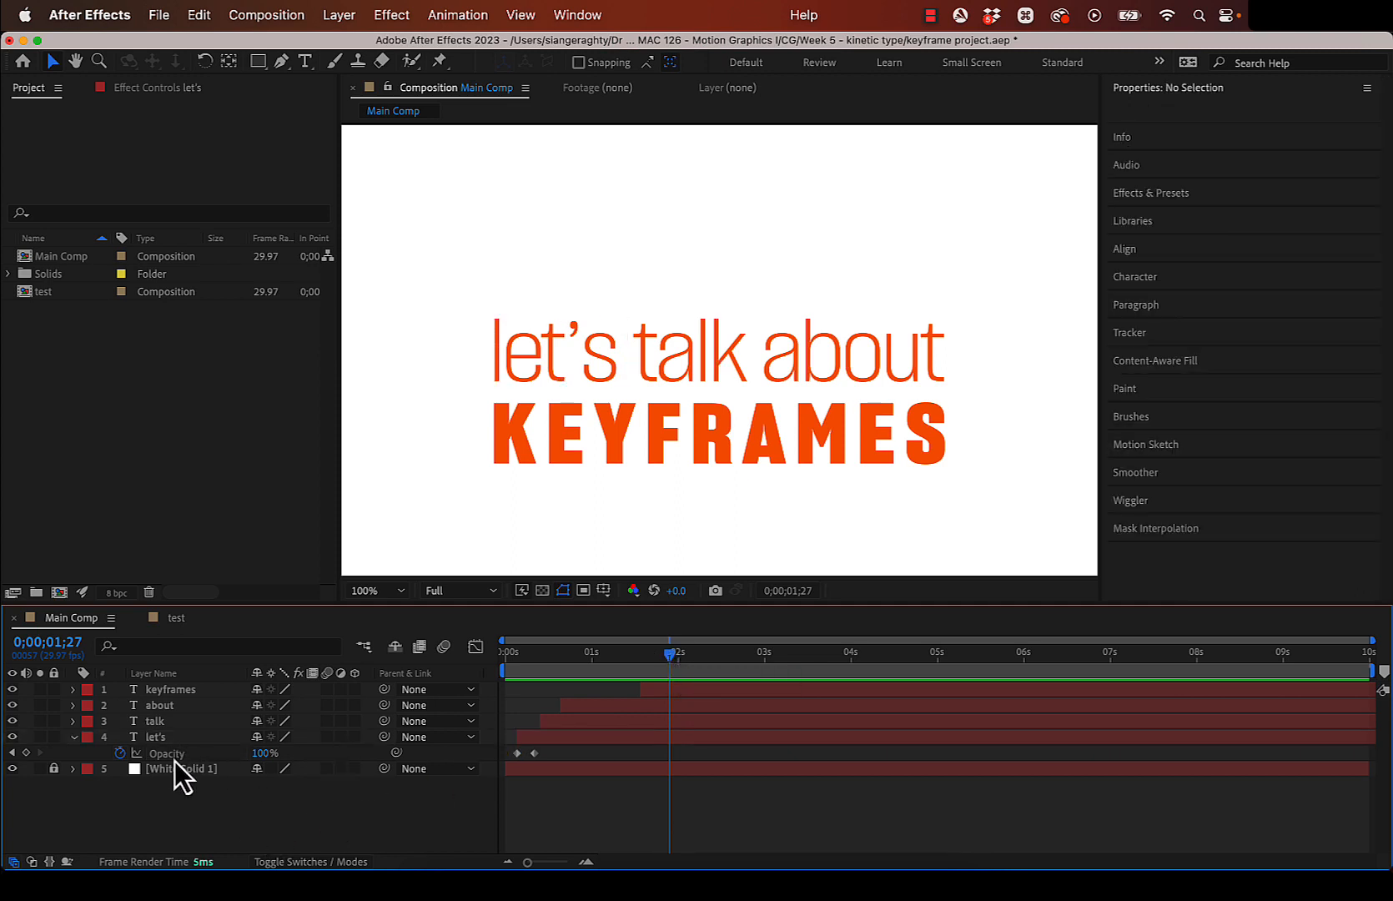
{"action": "left_click", "coordinate": [158, 738]}
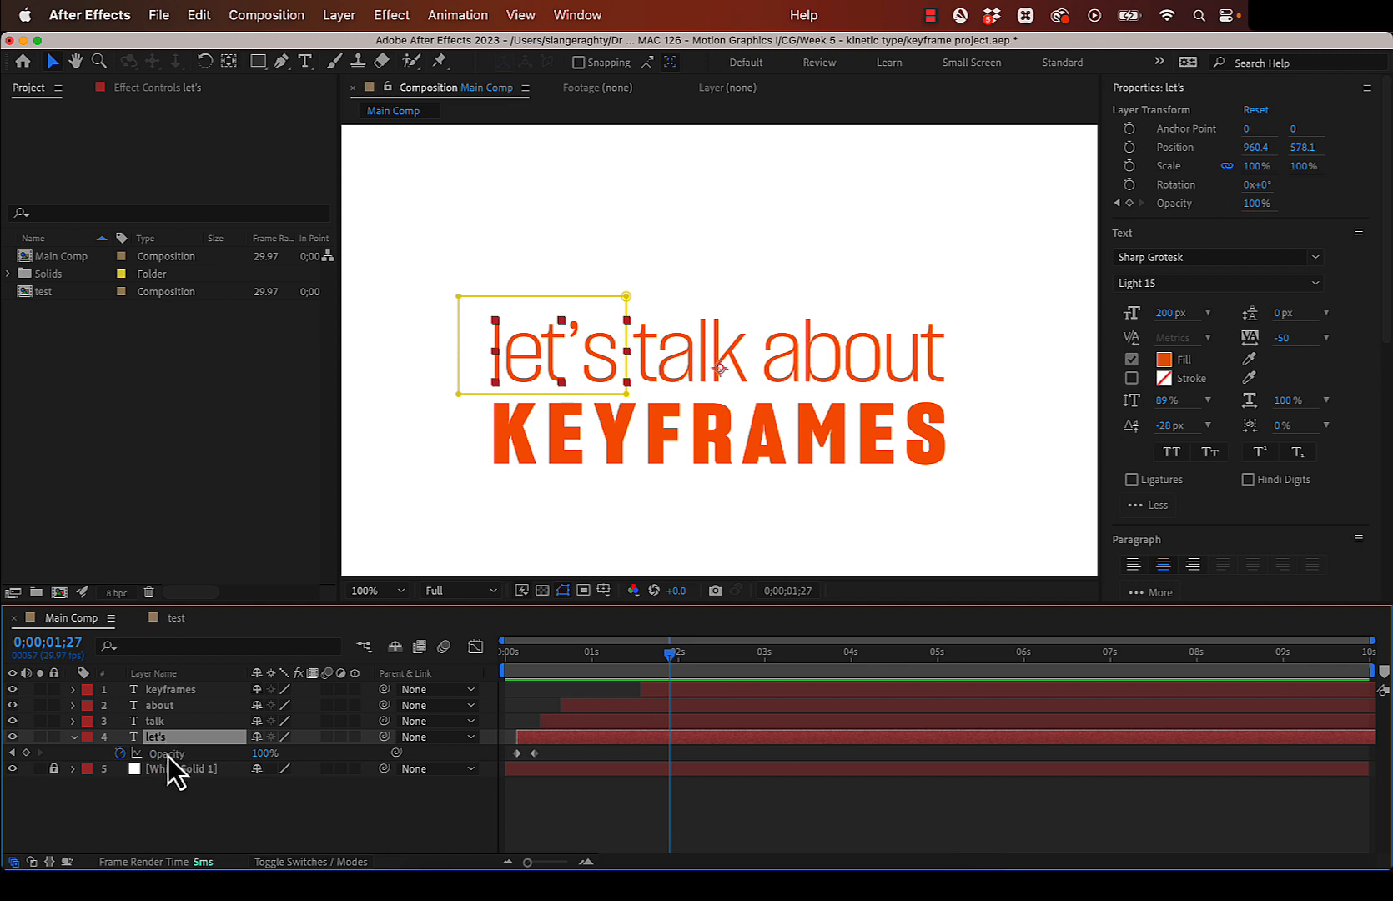
{"action": "key", "text": "u"}
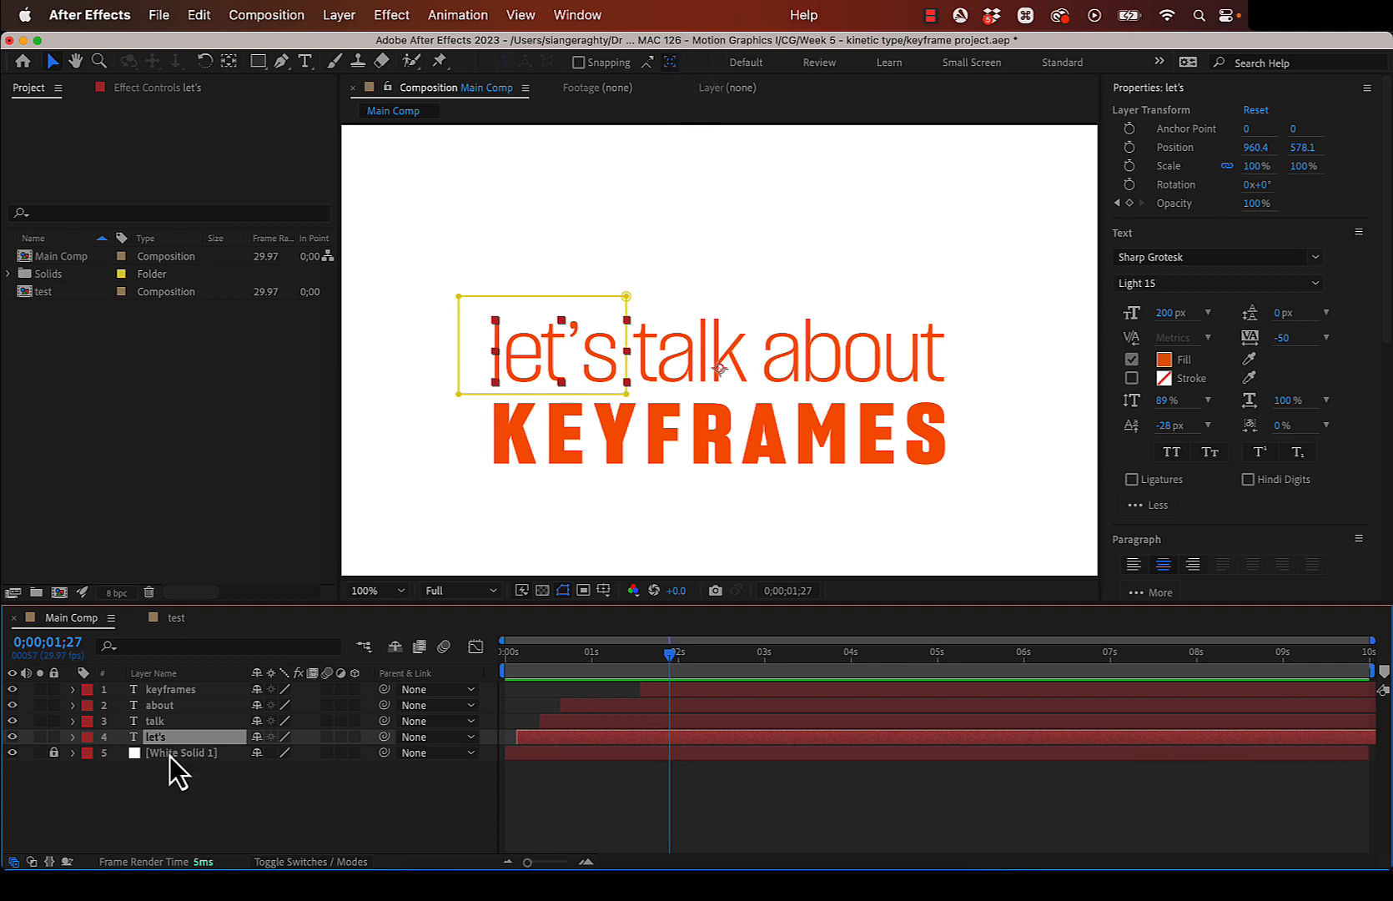
{"action": "key", "text": "u"}
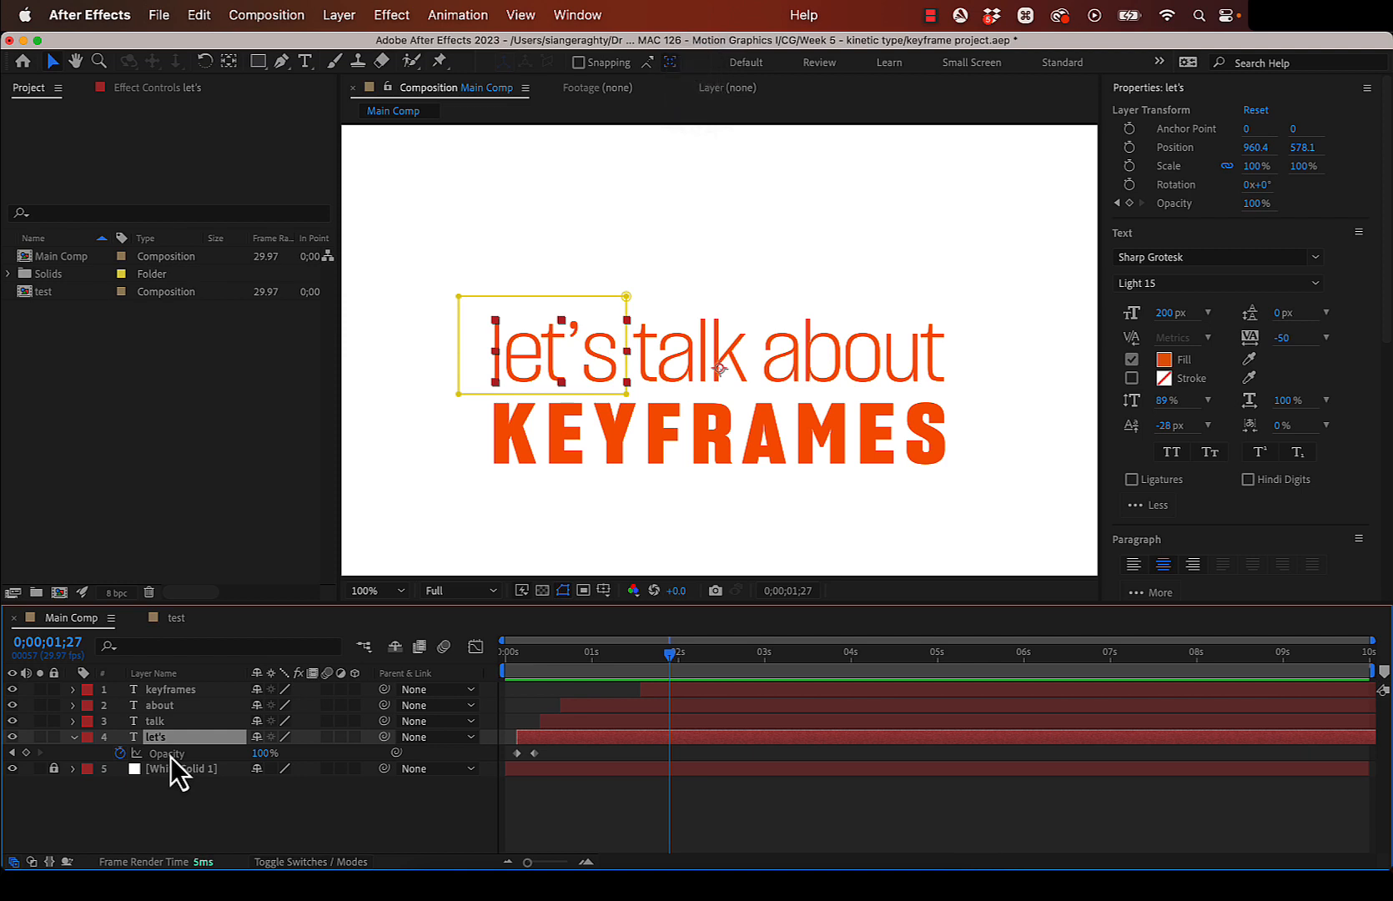
{"action": "key", "text": "u"}
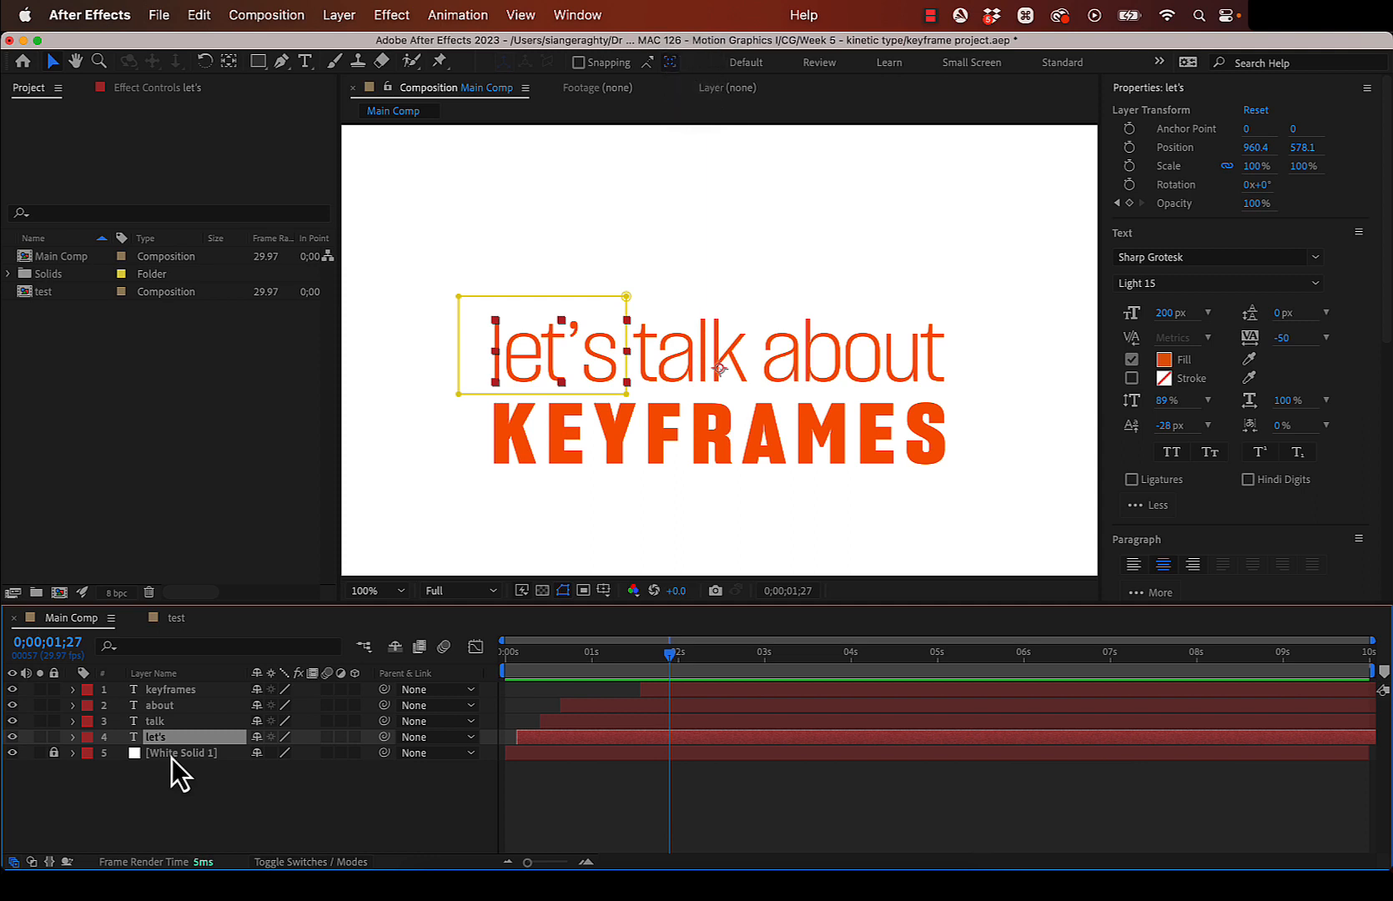
{"action": "key", "text": "u"}
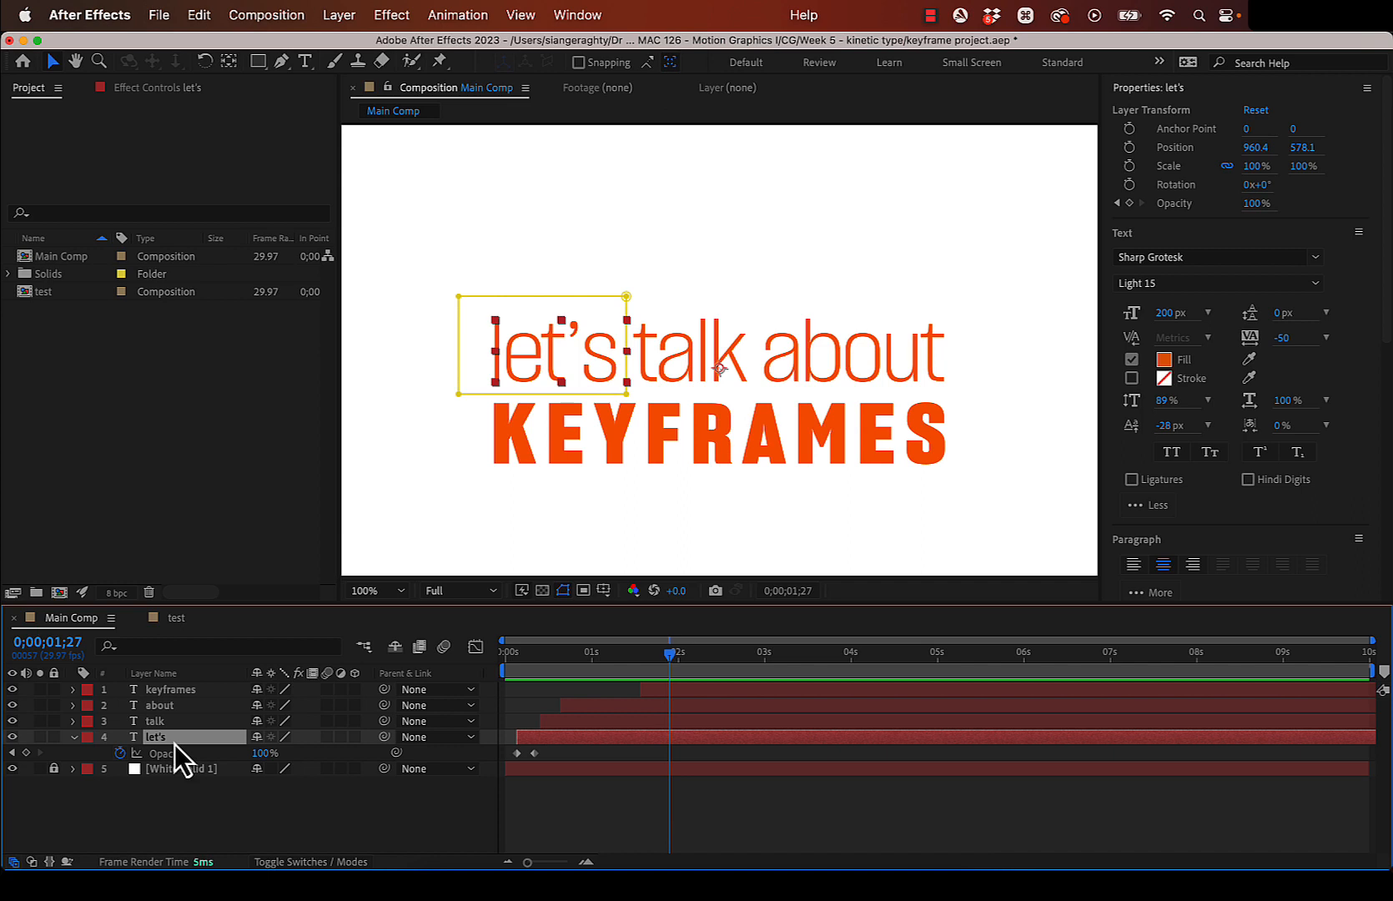
{"action": "key", "text": "u"}
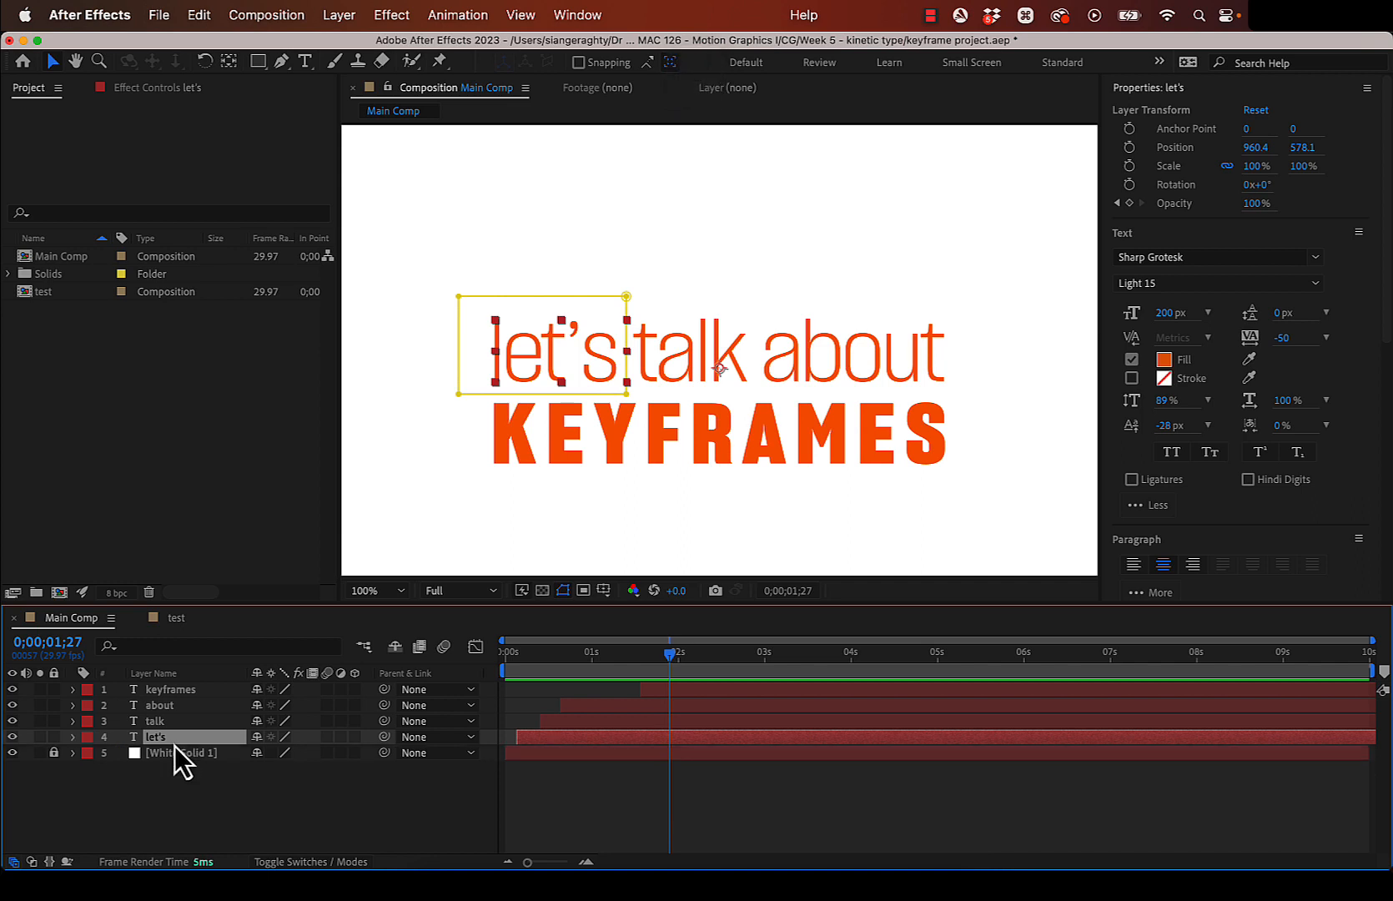
{"action": "key", "text": "u"}
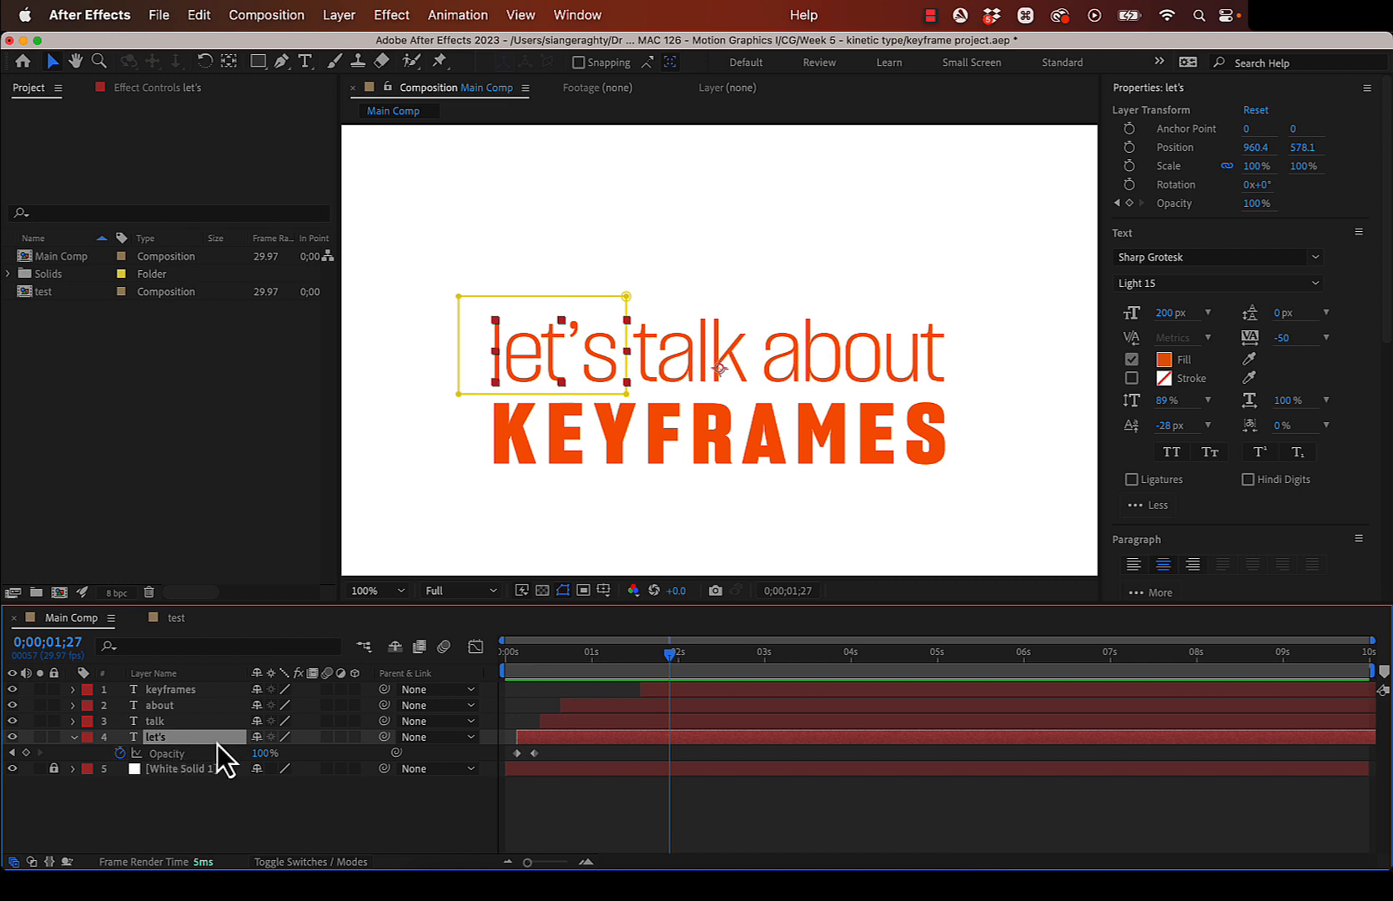
{"action": "key", "text": "u"}
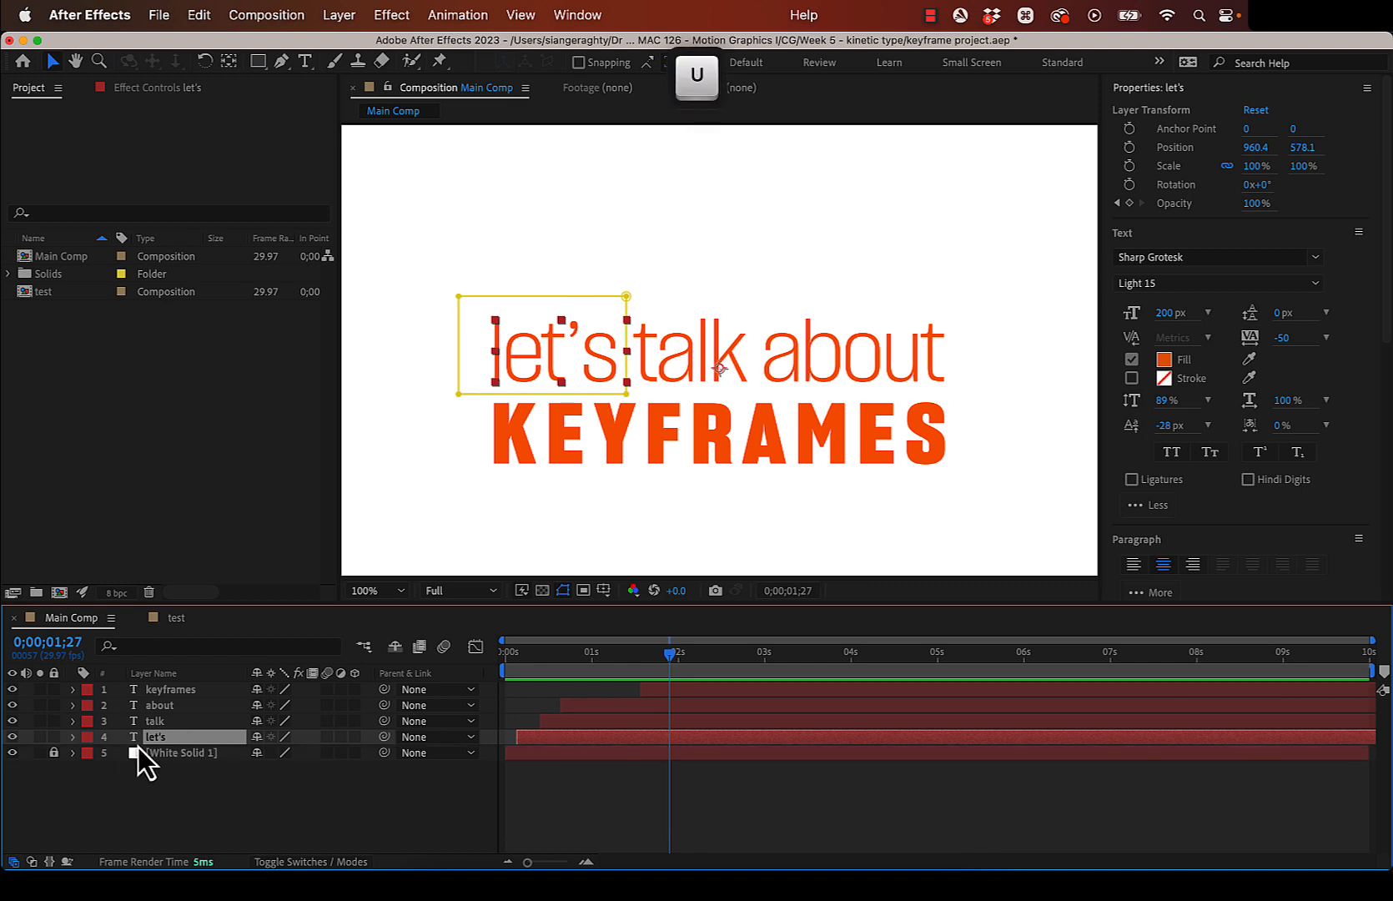
- Add Opacity keyframes to the "talk" layer: 100% at 0;00;00;17 and 0% at the layer's start, 0;00;00;12
{"action": "left_click", "coordinate": [187, 721]}
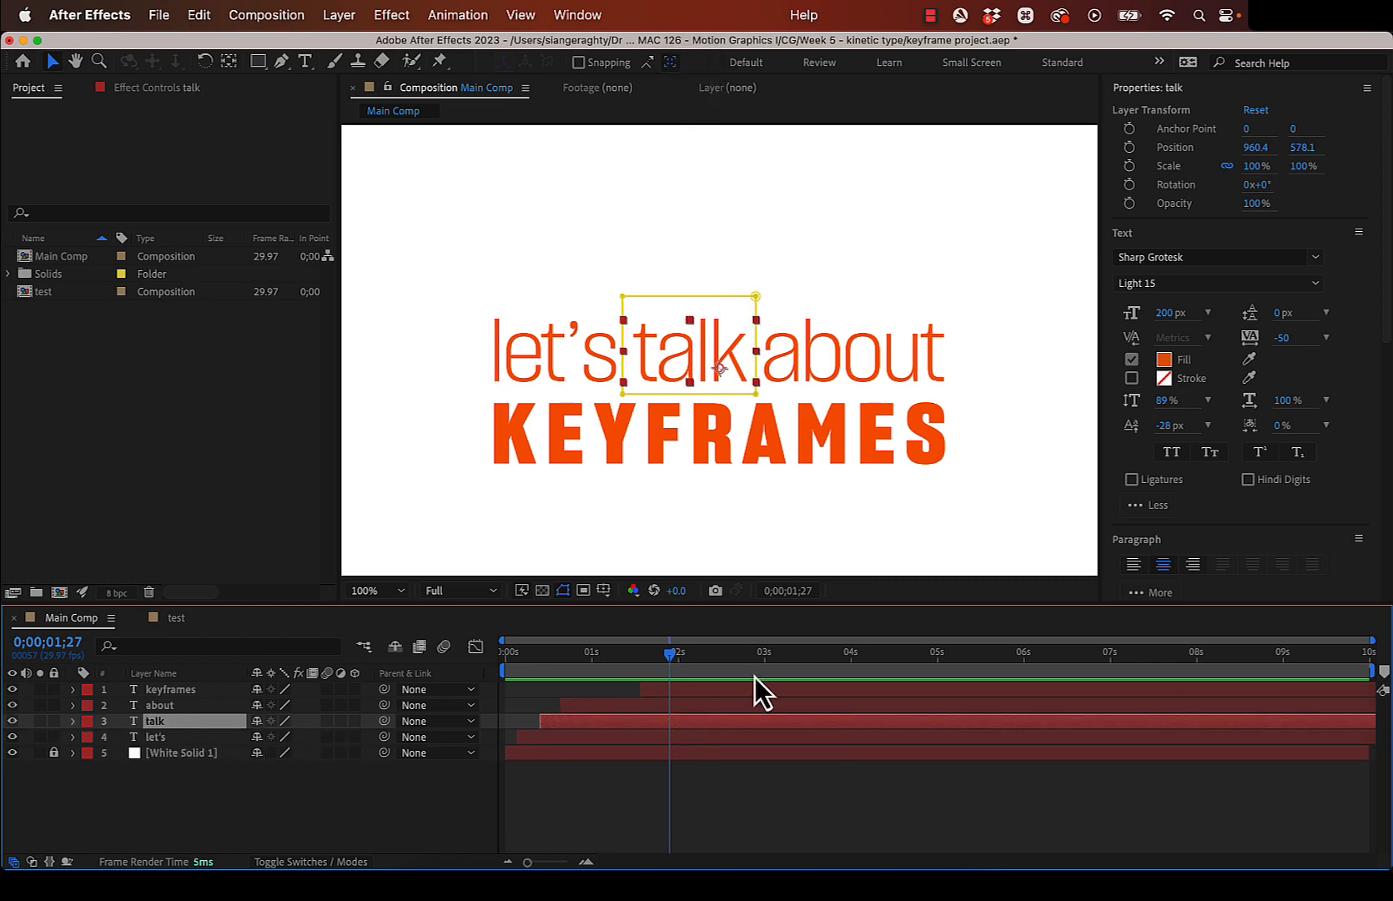
{"action": "left_click_drag", "start_coordinate": [670, 662], "coordinate": [554, 671]}
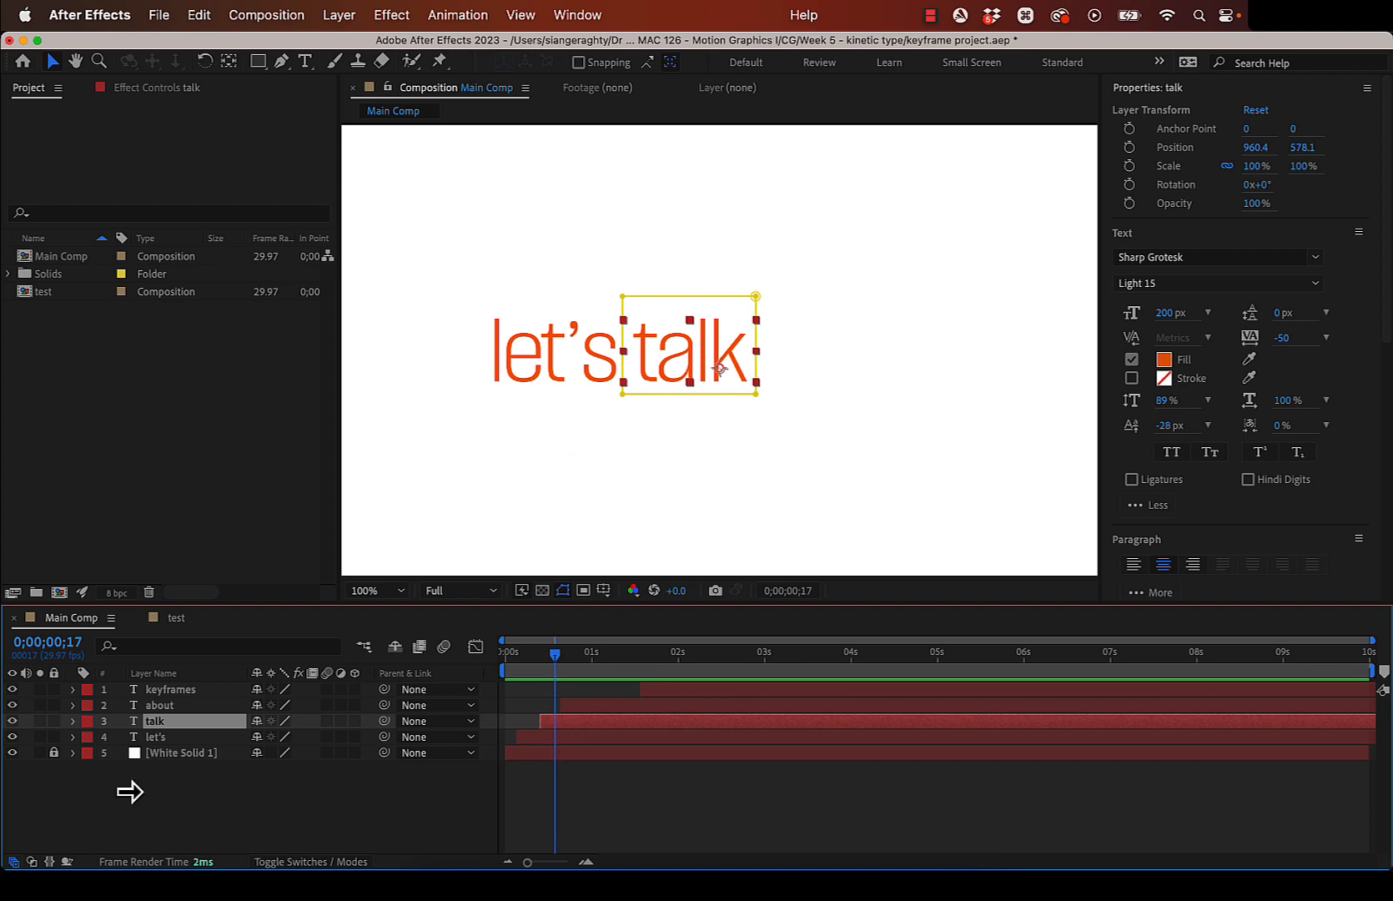
{"action": "key", "text": "t"}
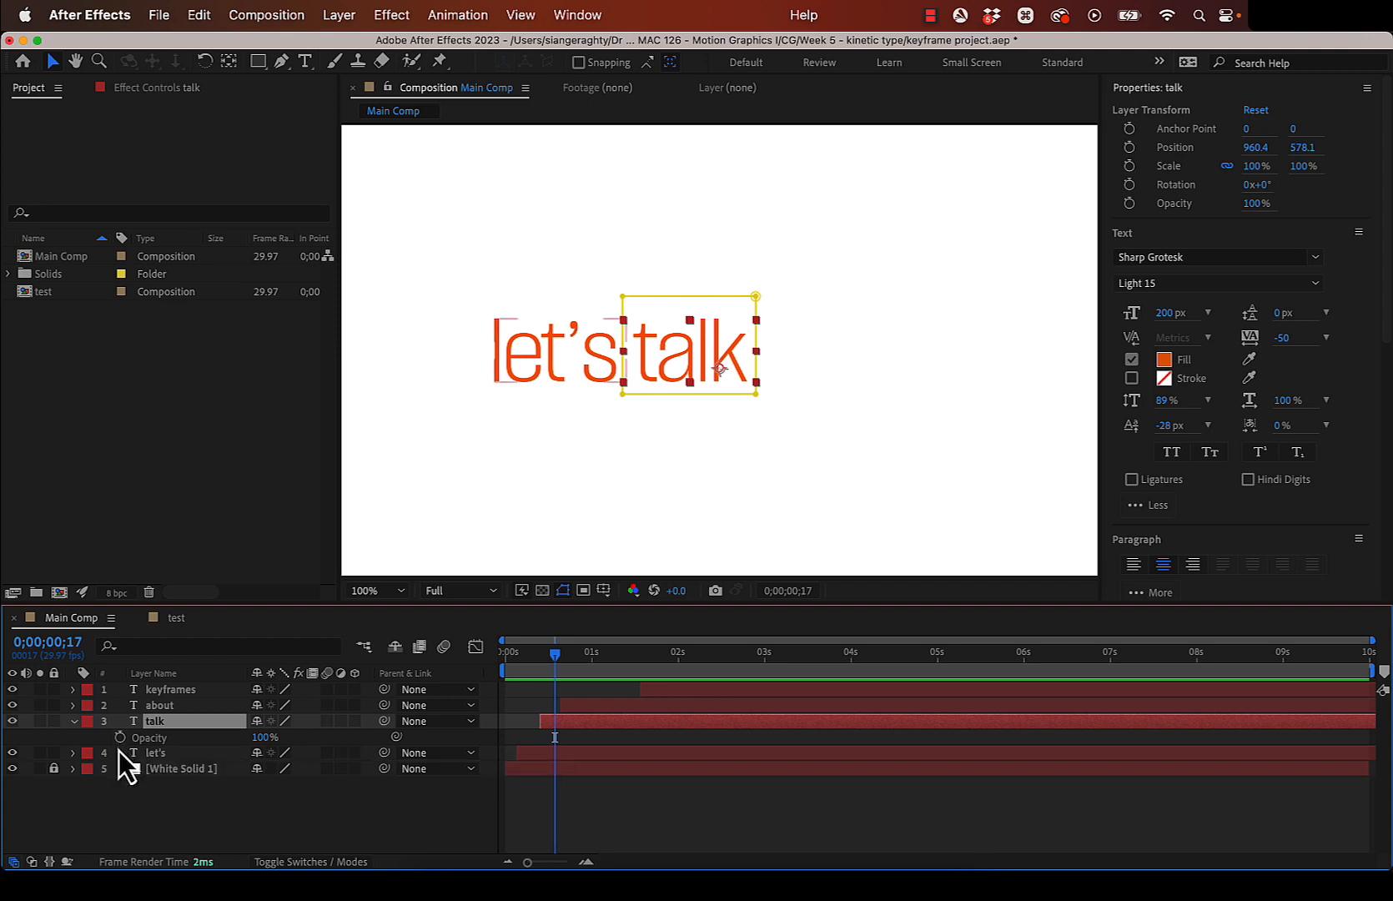
{"action": "left_click", "coordinate": [120, 742]}
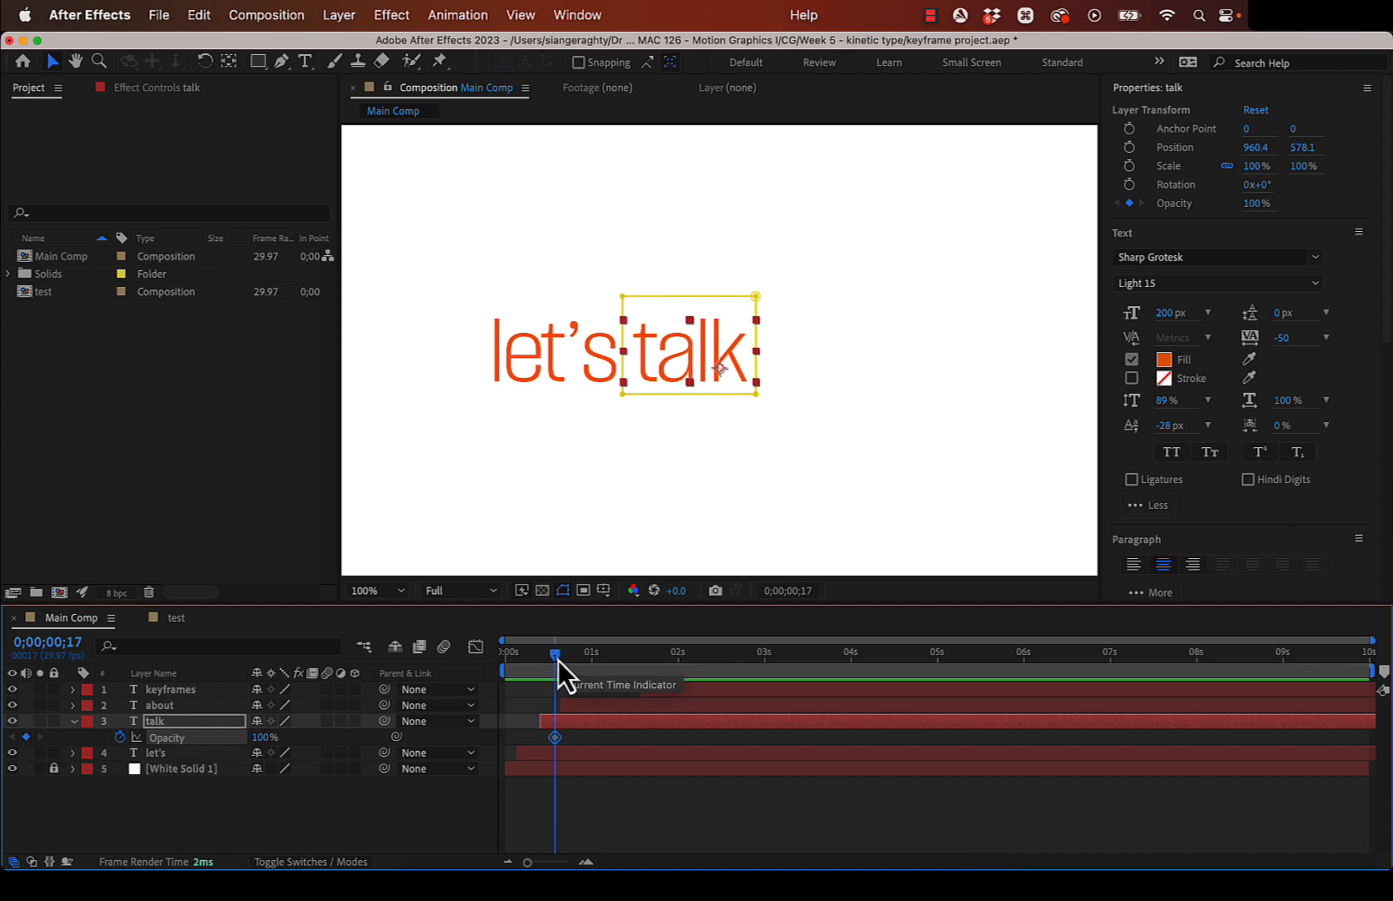
{"action": "left_click_drag", "start_coordinate": [558, 660], "coordinate": [540, 663]}
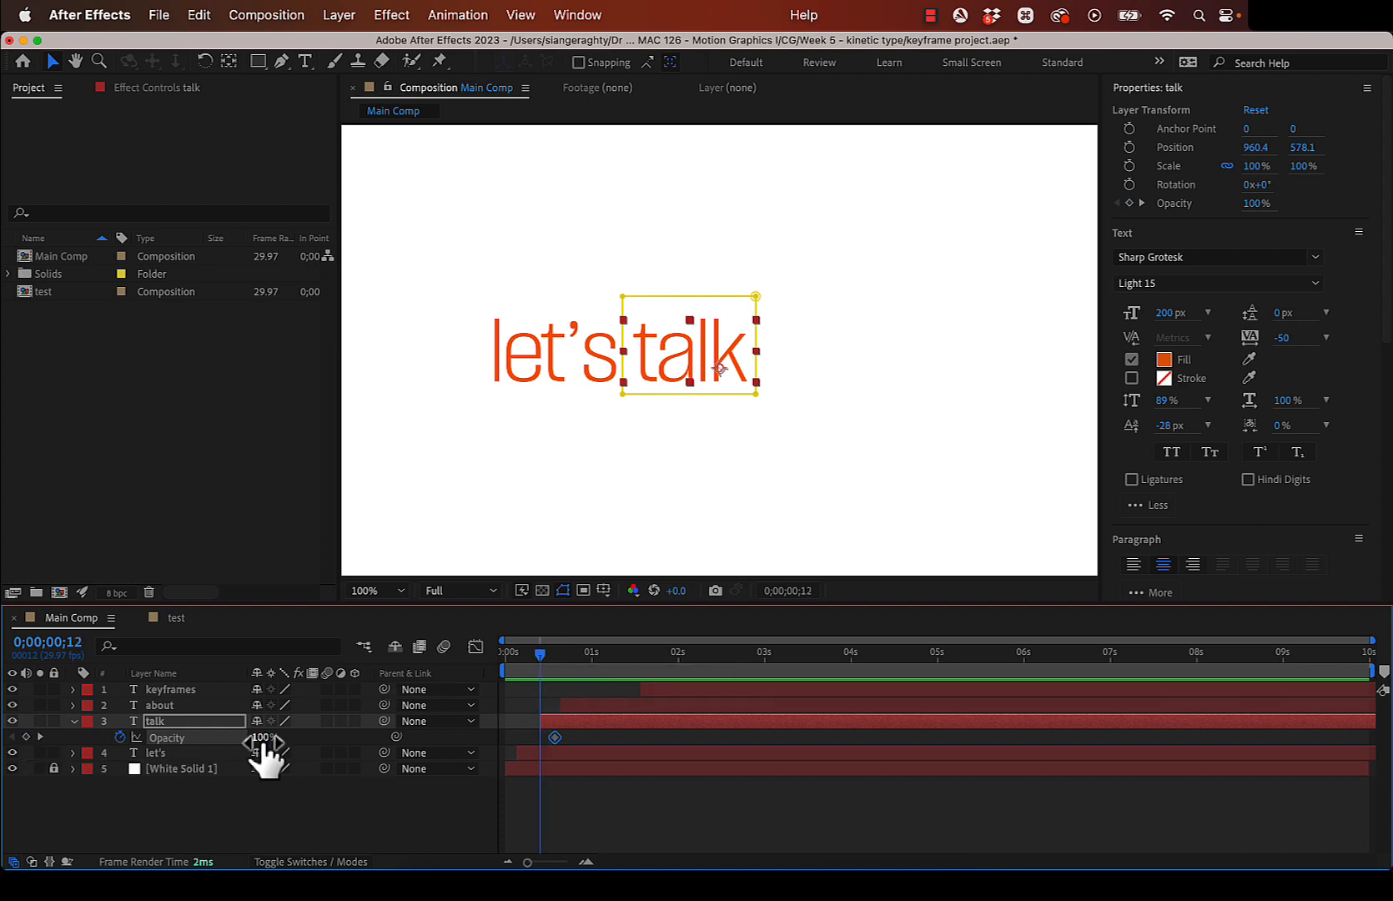
{"action": "left_click_drag", "start_coordinate": [264, 738], "coordinate": [123, 736]}
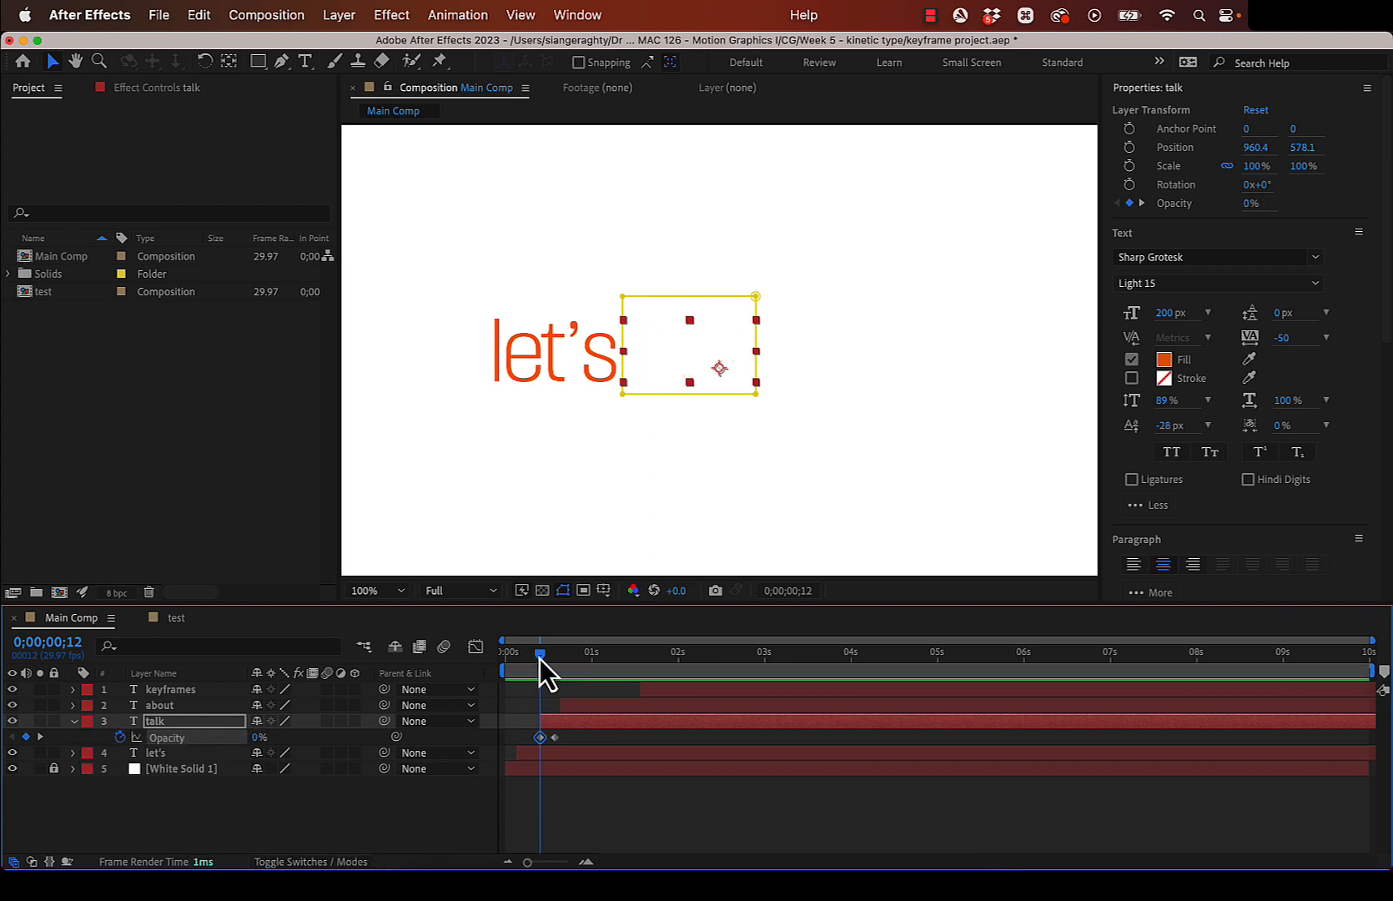
- Add an extra Opacity keyframe to the "talk" layer at 0;00;01;04 and remove it again
{"action": "left_click_drag", "start_coordinate": [538, 658], "coordinate": [606, 665]}
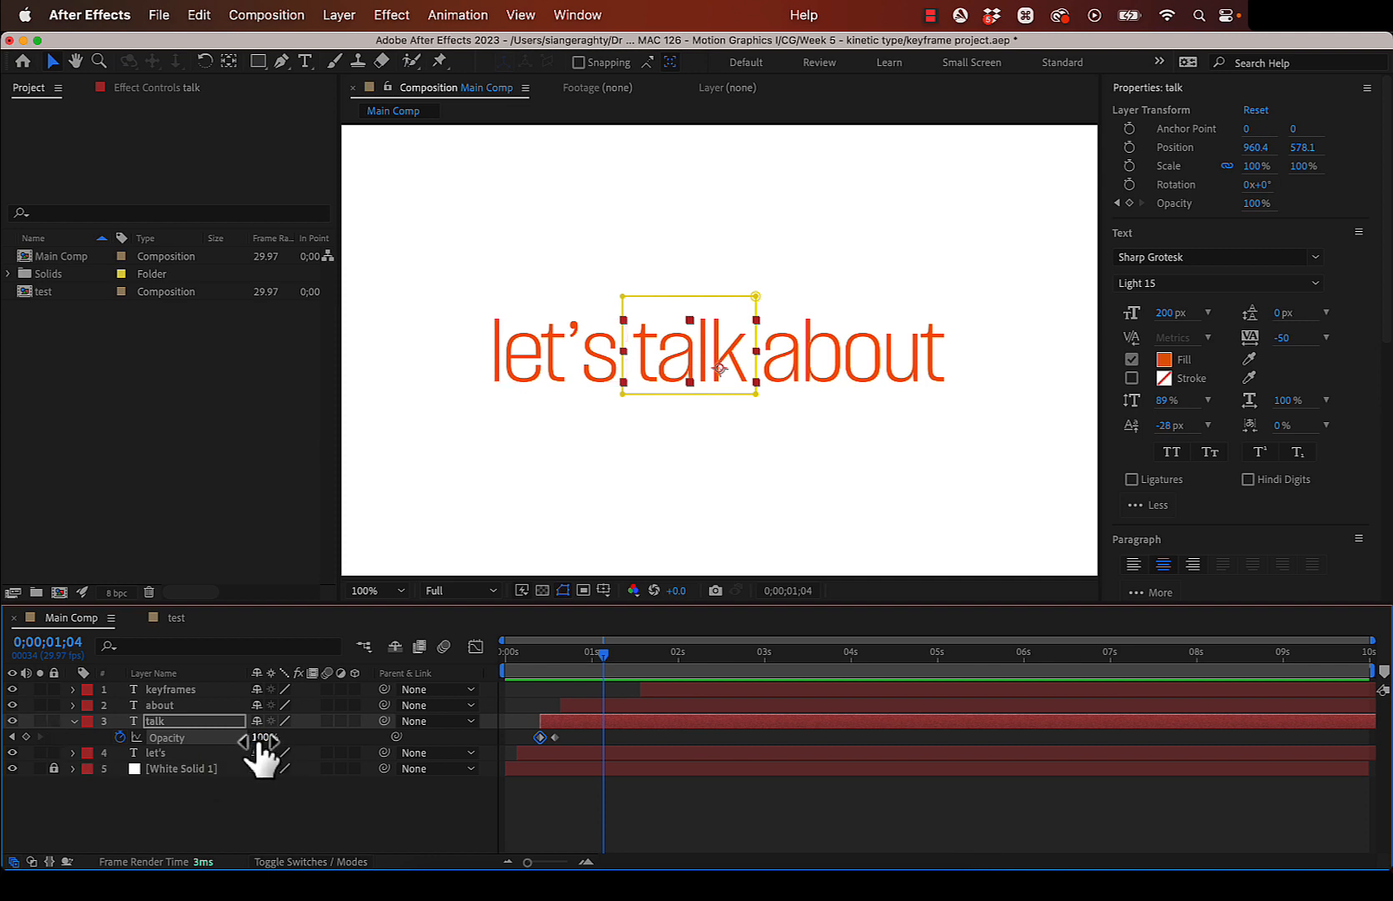
{"action": "left_click", "coordinate": [26, 737]}
{"action": "left_click", "coordinate": [27, 741]}
{"action": "left_click", "coordinate": [27, 738]}
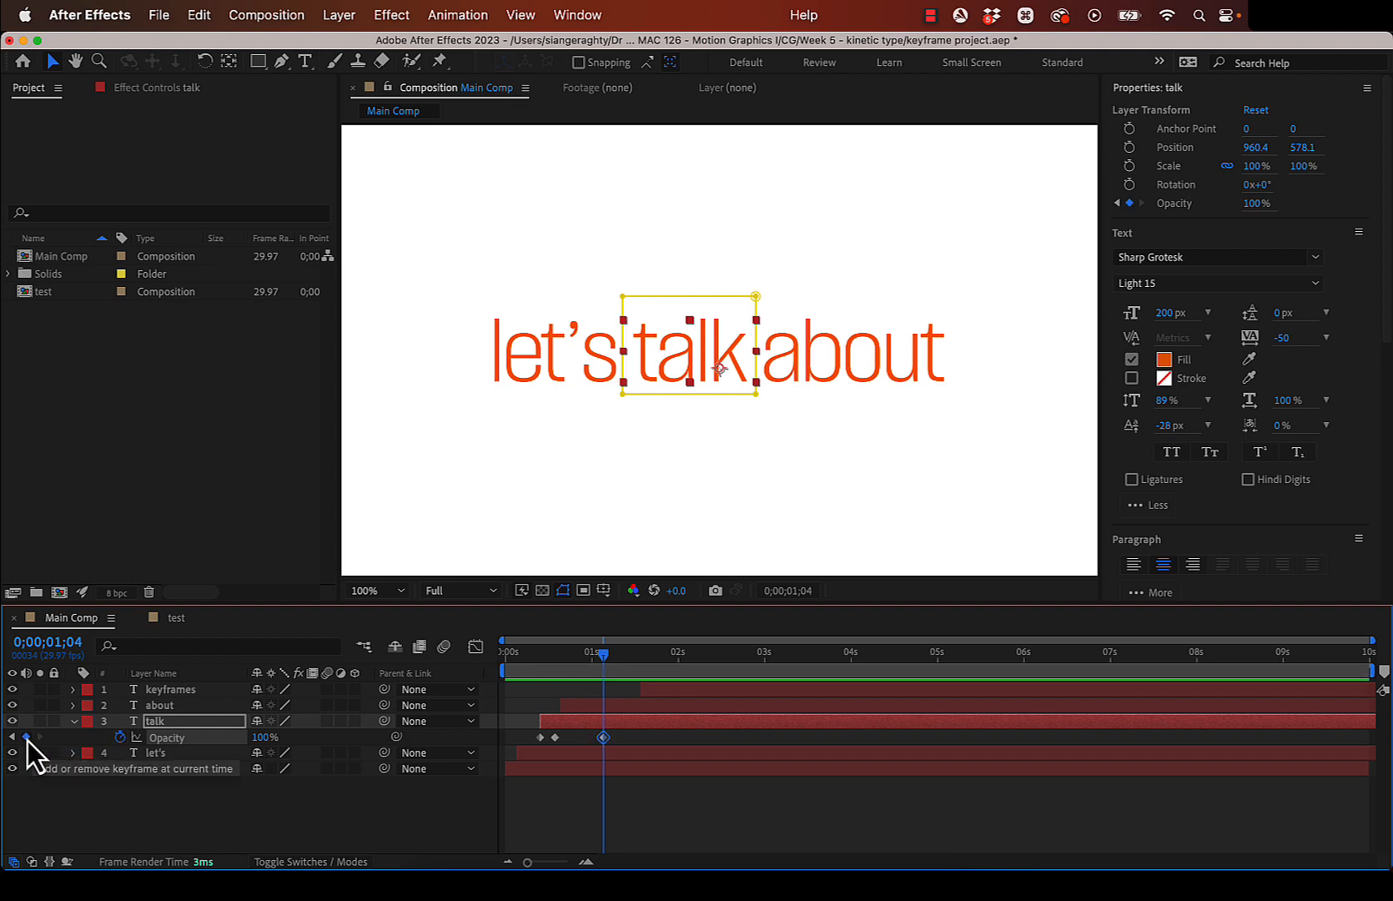
{"action": "left_click", "coordinate": [28, 739]}
- Collapse the "talk" layer and give the "about" layer Opacity keyframes of 100% at about 0;00;00;26 and 0% at 0;00;00;20
{"action": "left_click_drag", "start_coordinate": [598, 655], "coordinate": [526, 665]}
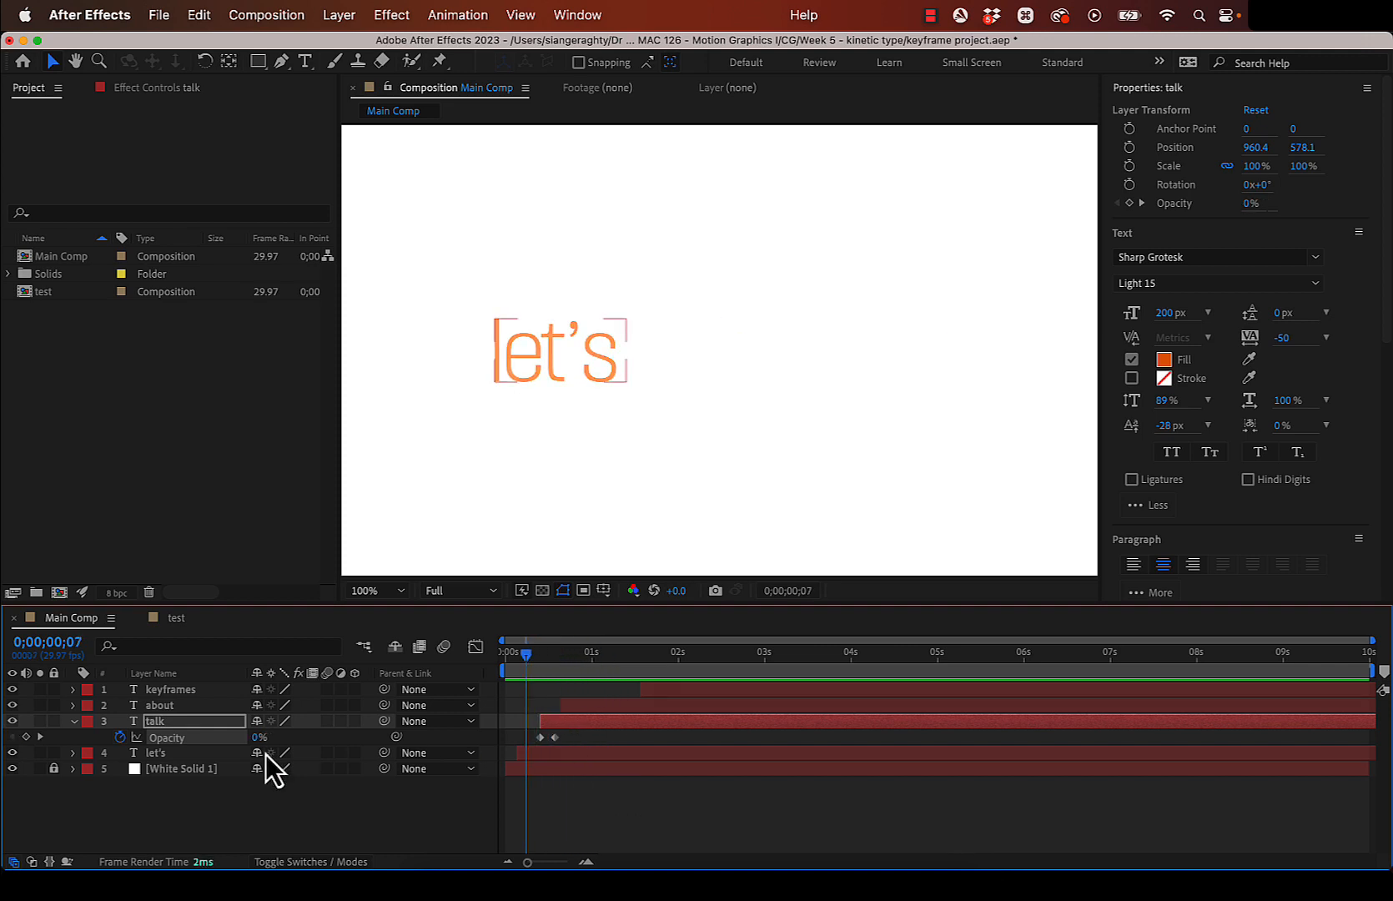
{"action": "key", "text": "u"}
{"action": "left_click", "coordinate": [199, 708]}
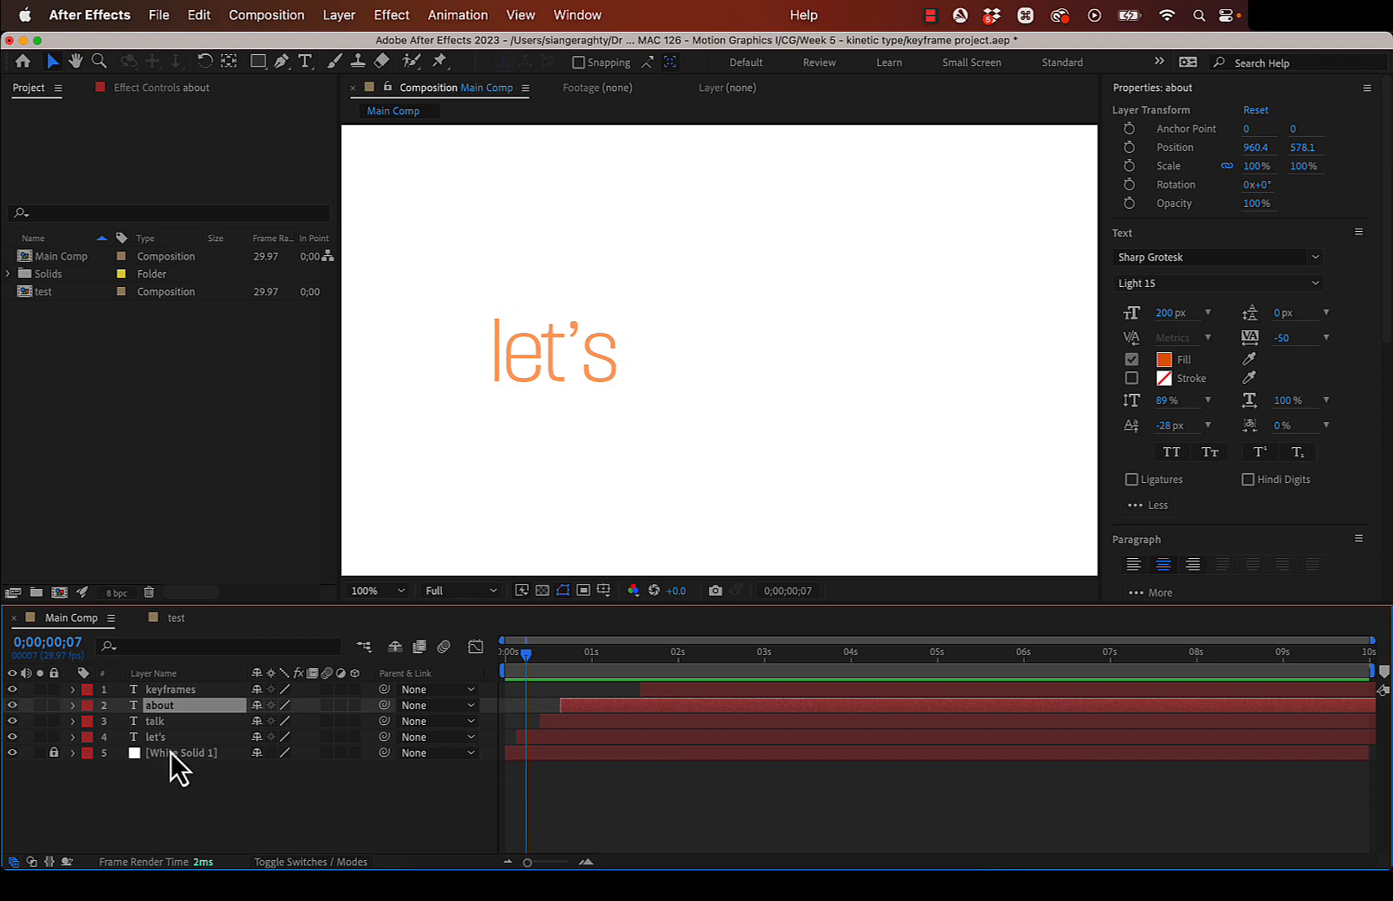
{"action": "left_click", "coordinate": [1130, 206]}
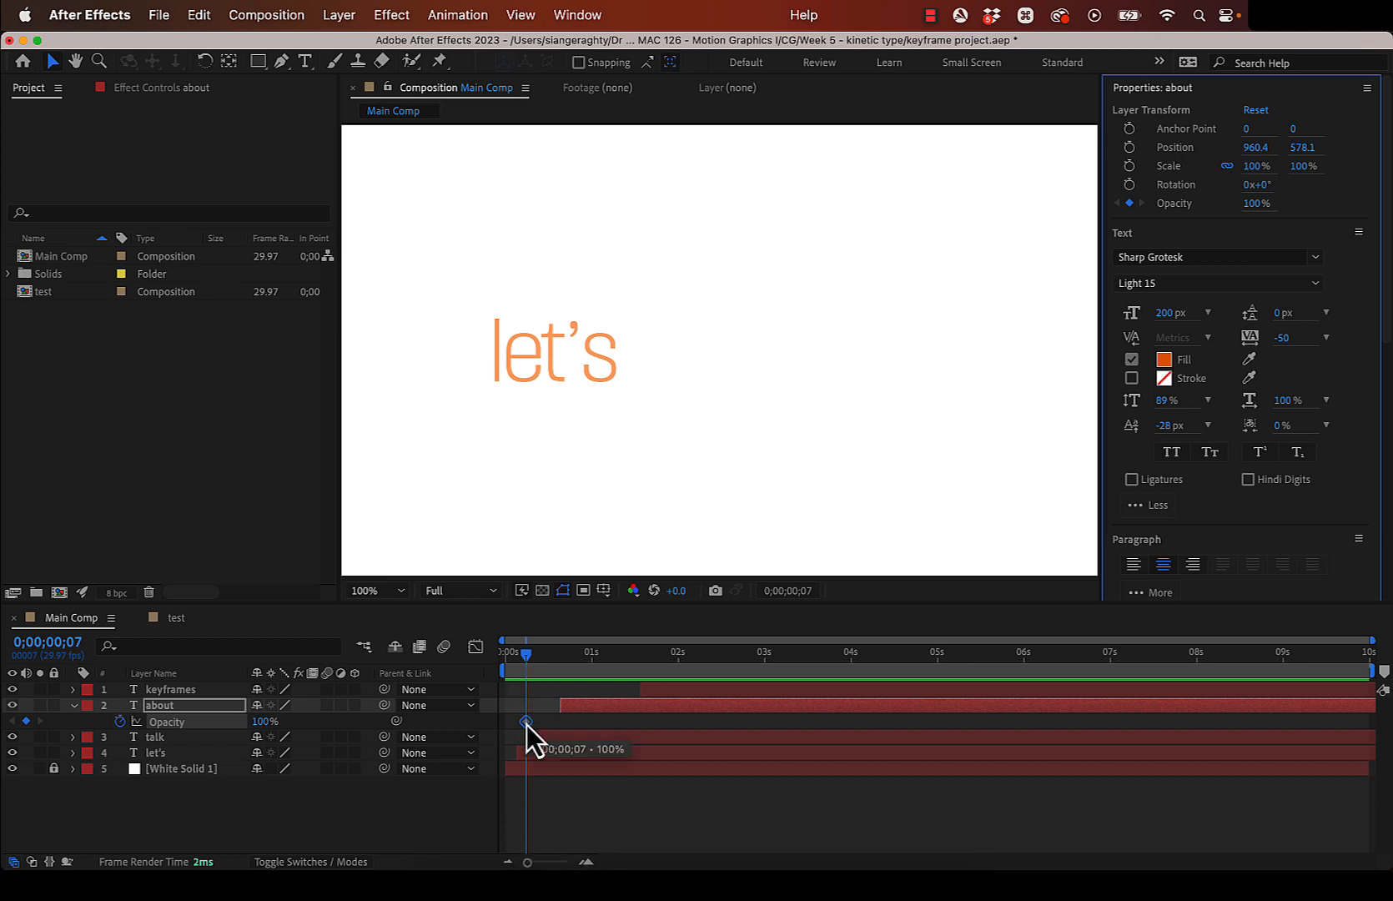
{"action": "left_click_drag", "start_coordinate": [526, 722], "coordinate": [582, 729]}
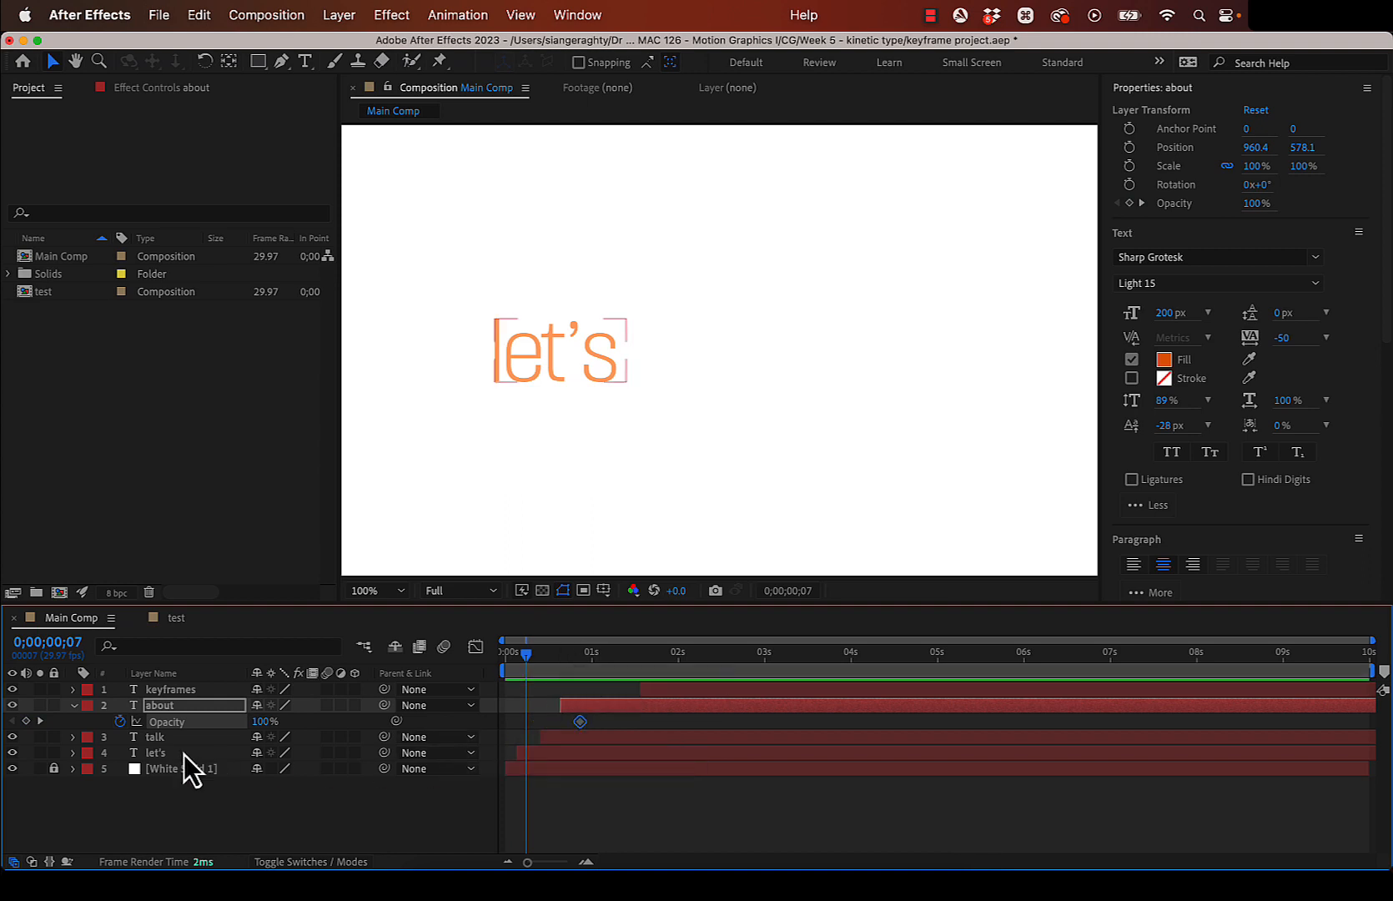
{"action": "left_click_drag", "start_coordinate": [527, 655], "coordinate": [563, 664]}
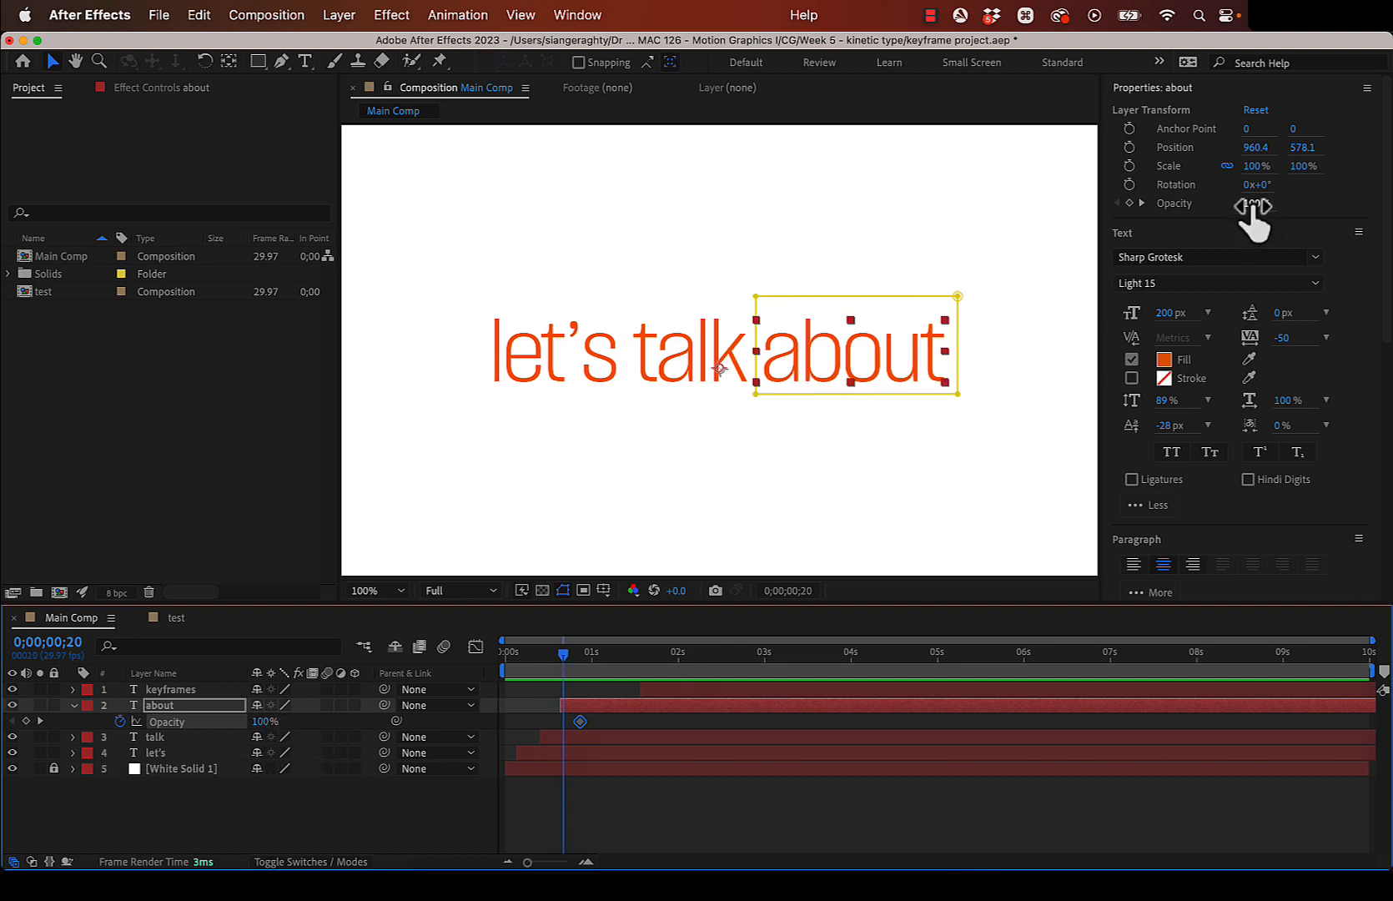
{"action": "left_click_drag", "start_coordinate": [1255, 203], "coordinate": [1061, 208]}
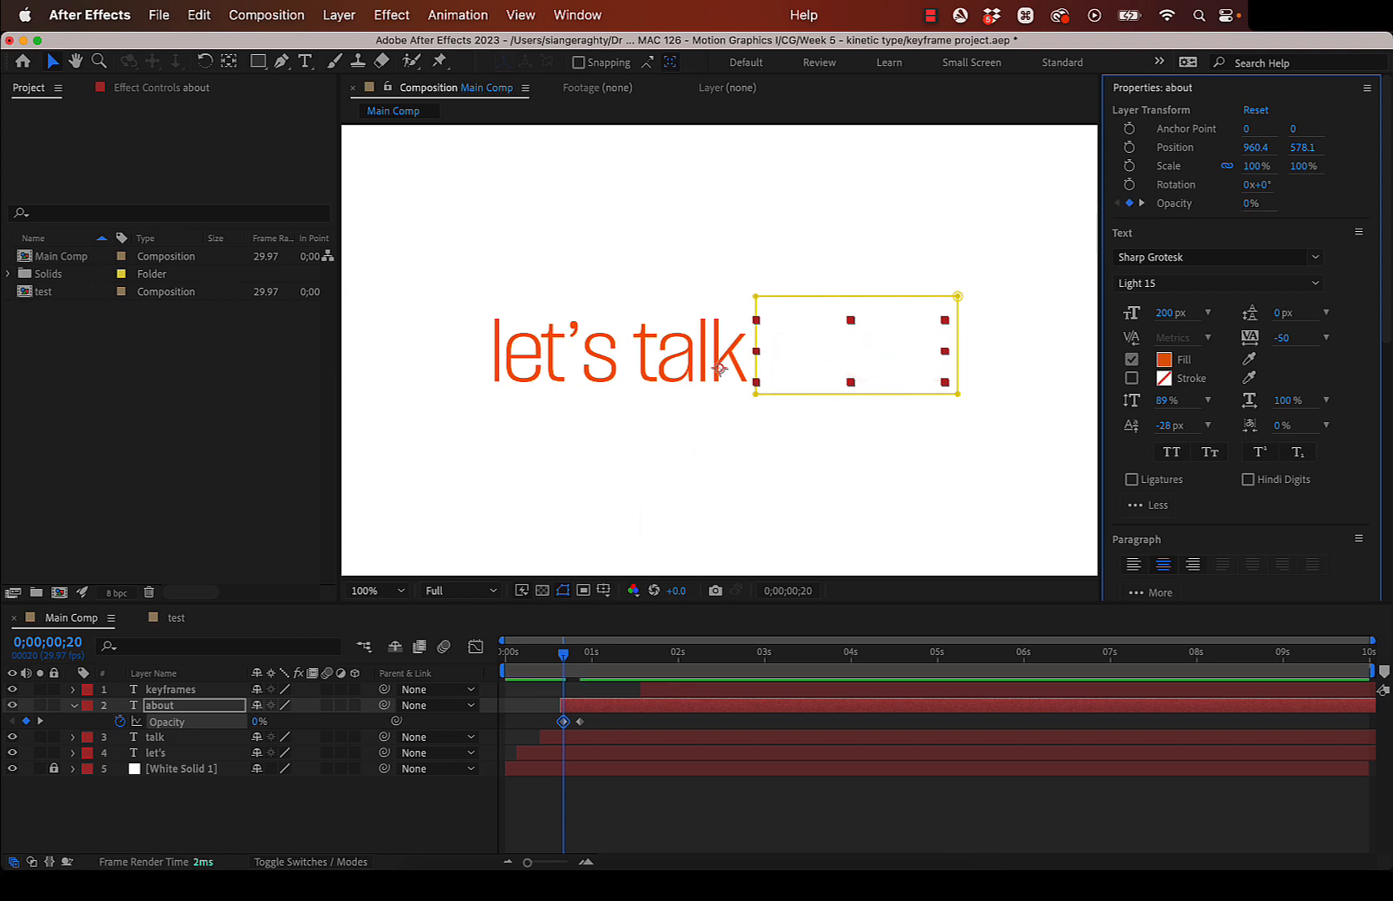
- Collapse the "about" layer's properties and preview the three word fades from the beginning of the composition
{"action": "left_click_drag", "start_coordinate": [563, 657], "coordinate": [485, 652]}
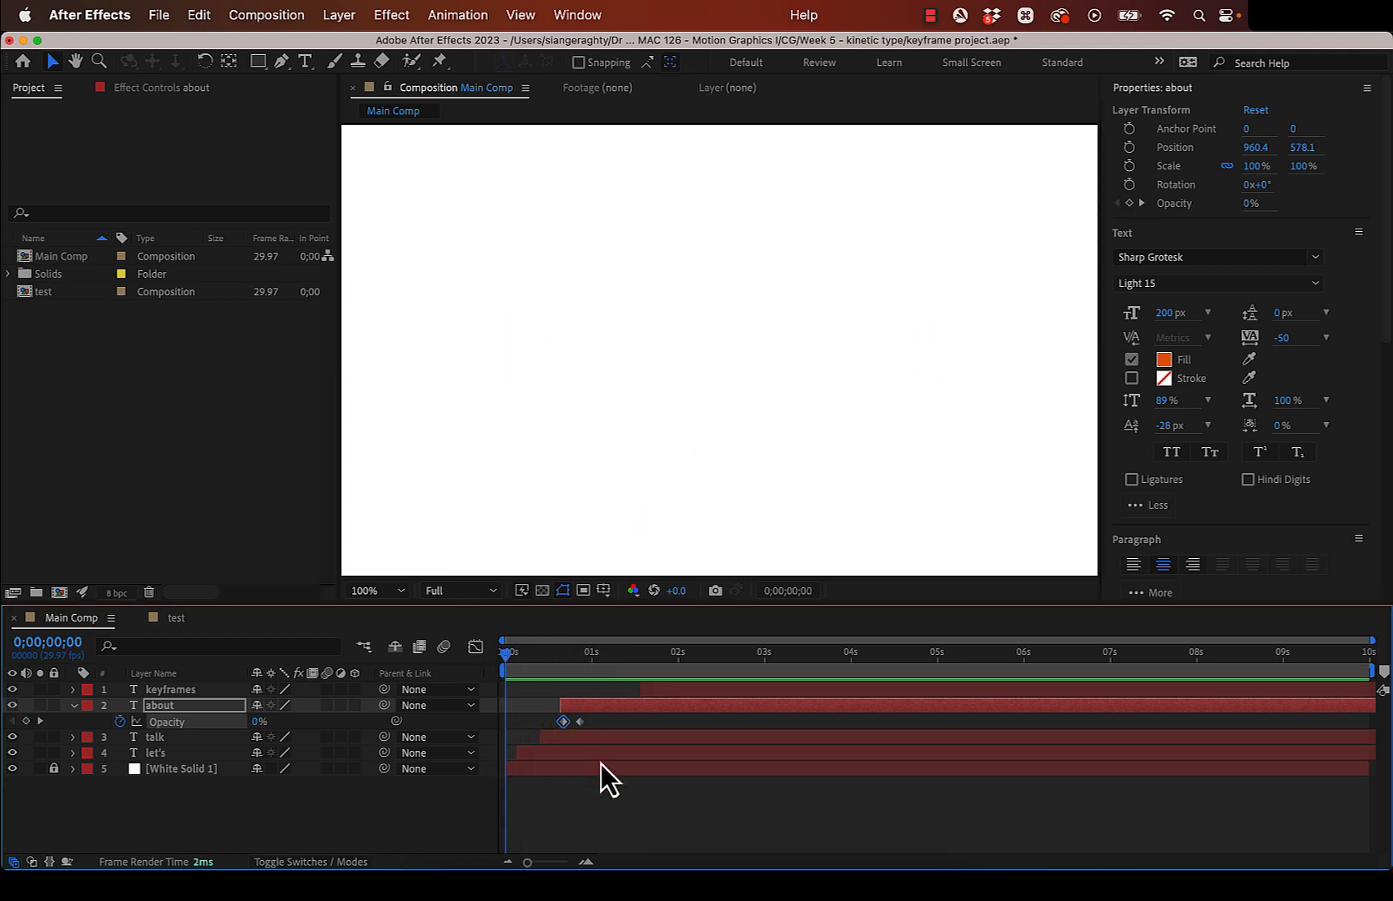
{"action": "key", "text": "u"}
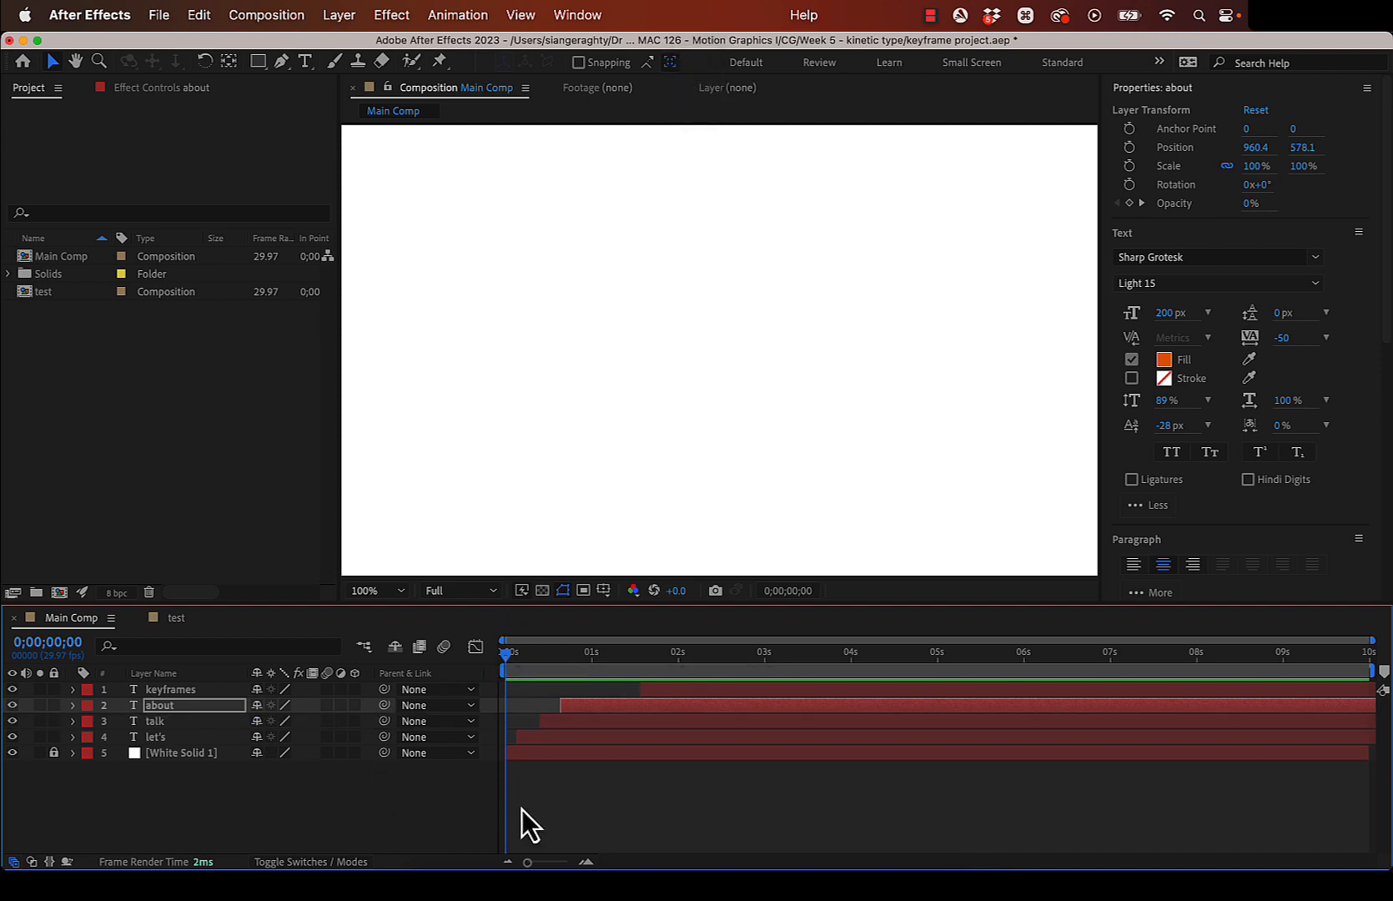
{"action": "left_click", "coordinate": [464, 790]}
{"action": "key", "text": "space"}
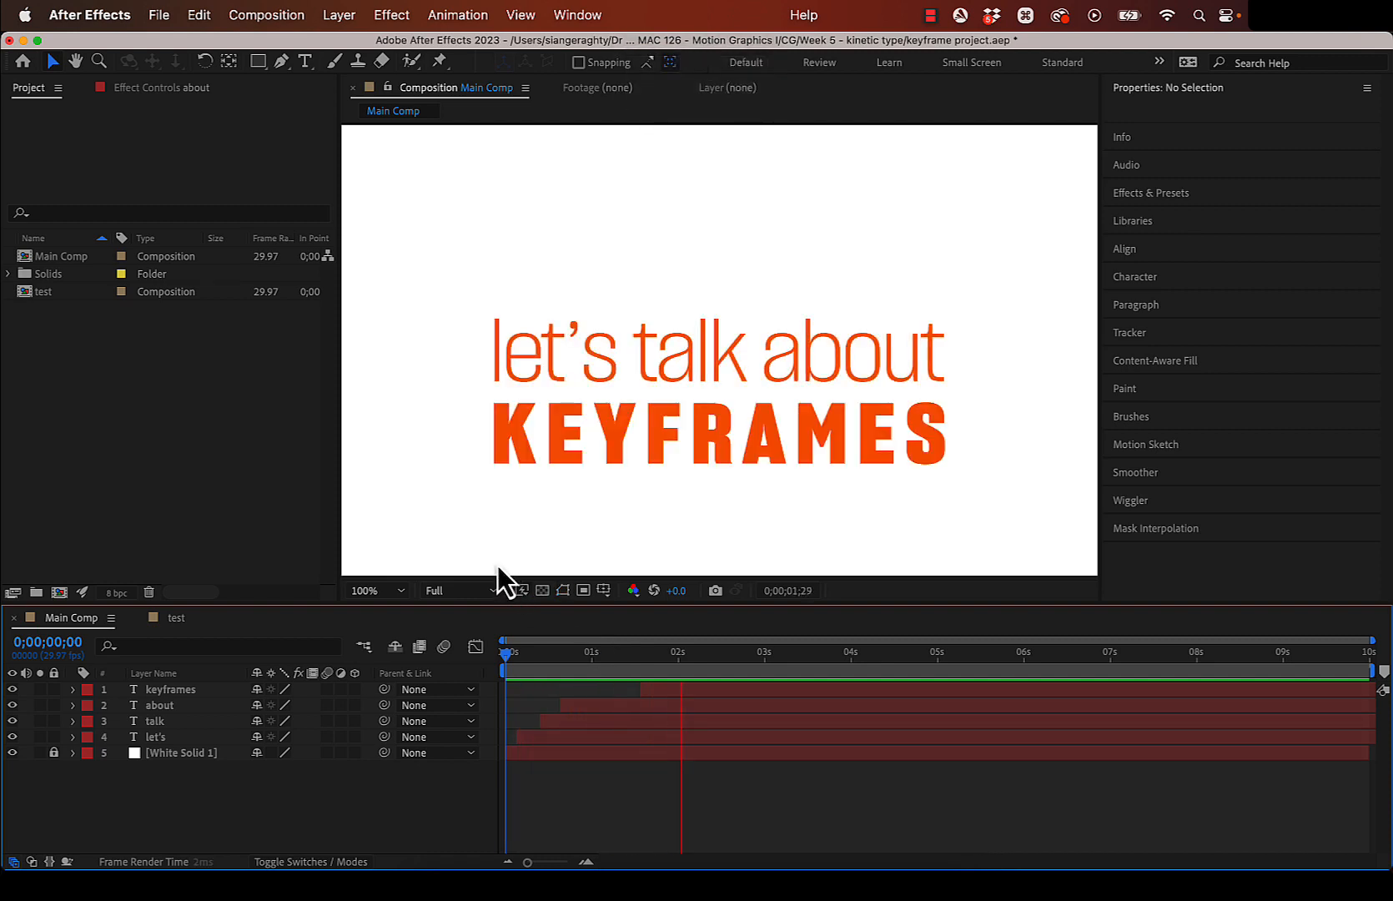
{"action": "key", "text": "space"}
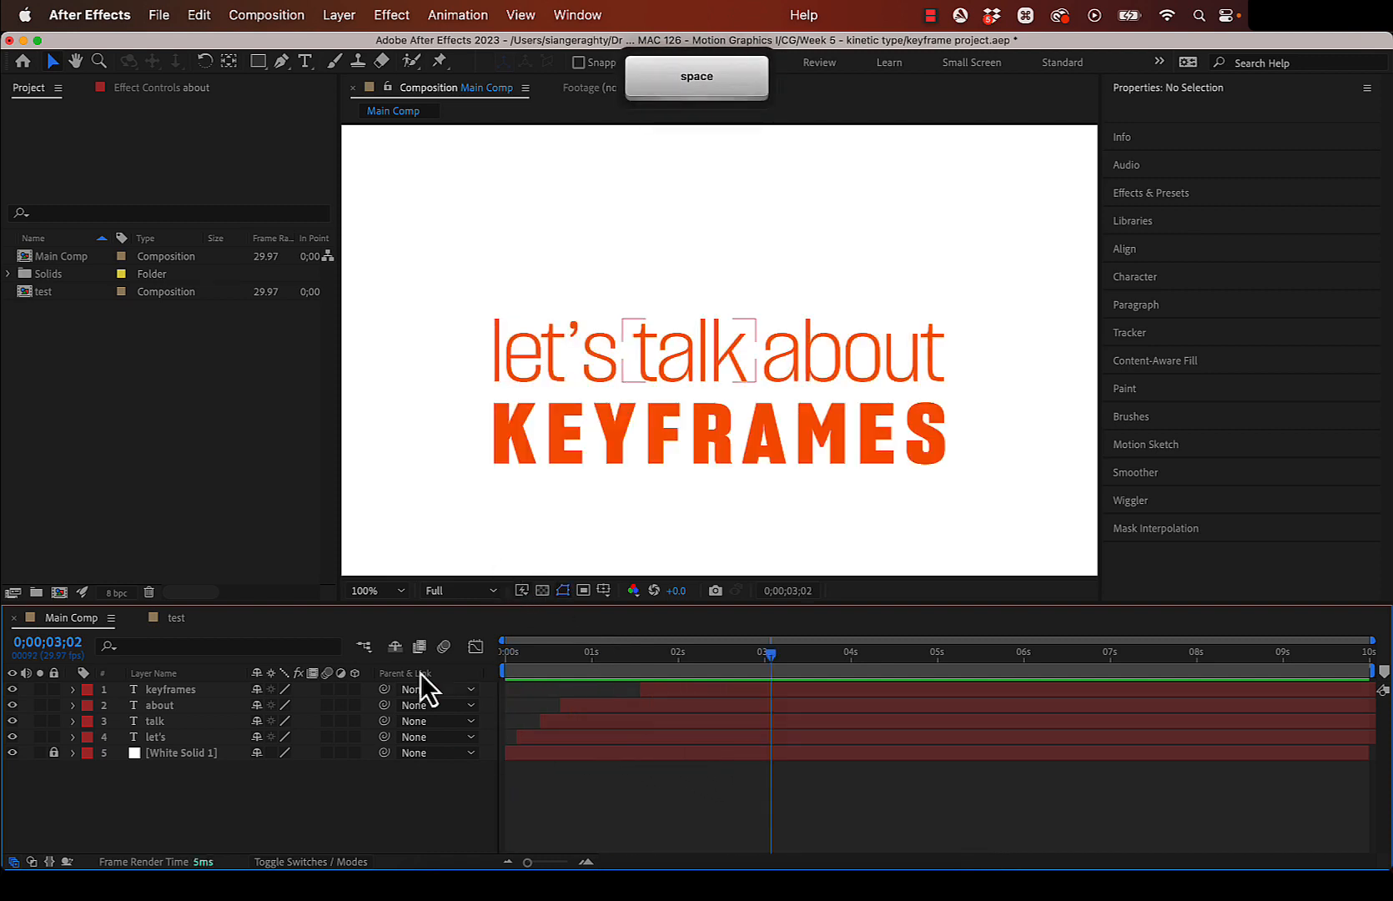
- Set a Position keyframe on the "keyframes" layer at 0;00;01;26 with the word in its resting place
{"action": "left_click", "coordinate": [769, 658]}
{"action": "left_click_drag", "start_coordinate": [769, 658], "coordinate": [582, 653]}
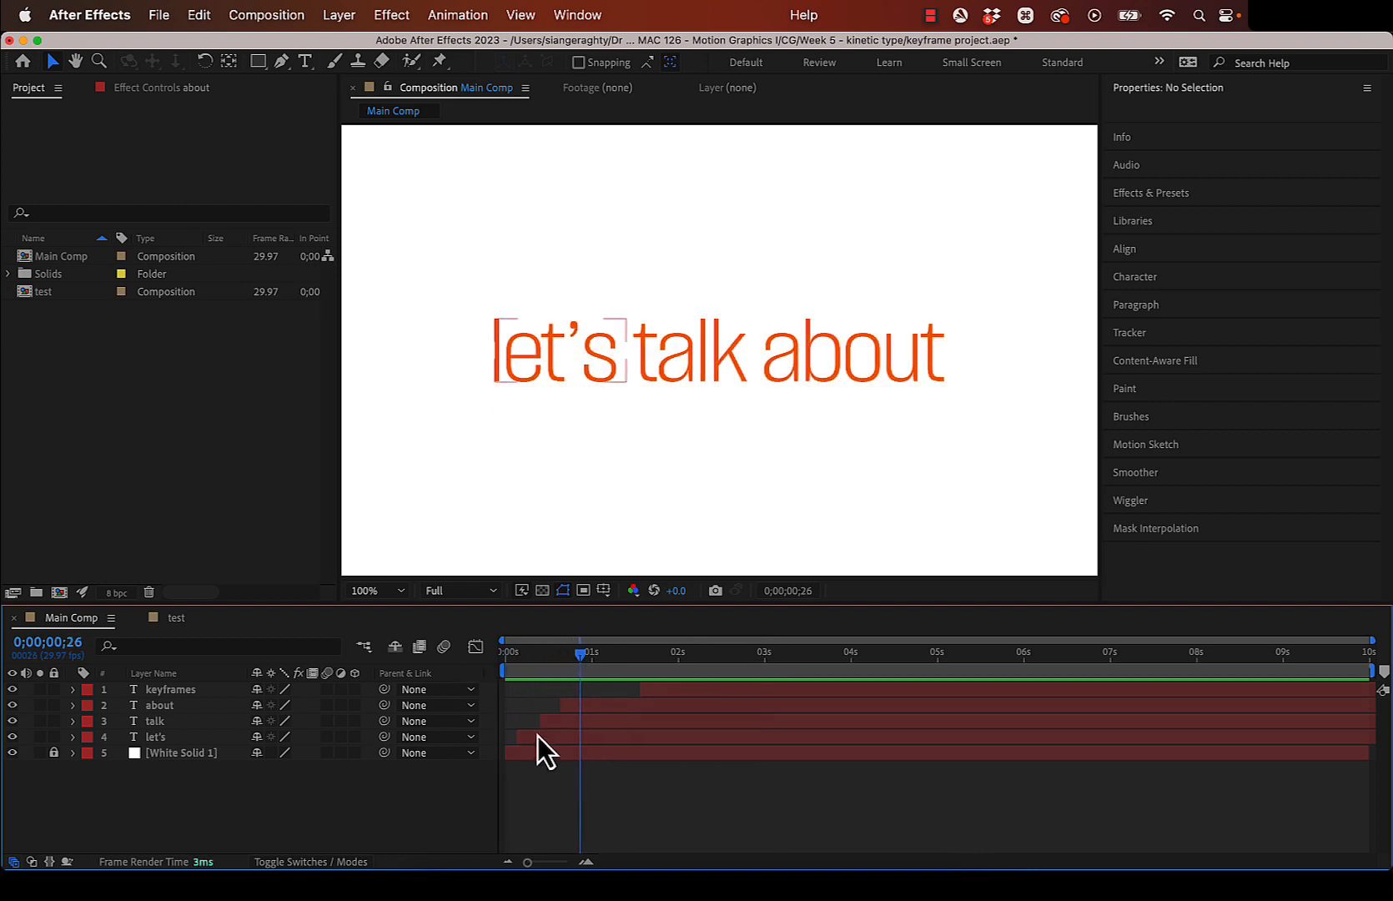
{"action": "left_click", "coordinate": [181, 691]}
{"action": "left_click_drag", "start_coordinate": [580, 654], "coordinate": [644, 667]}
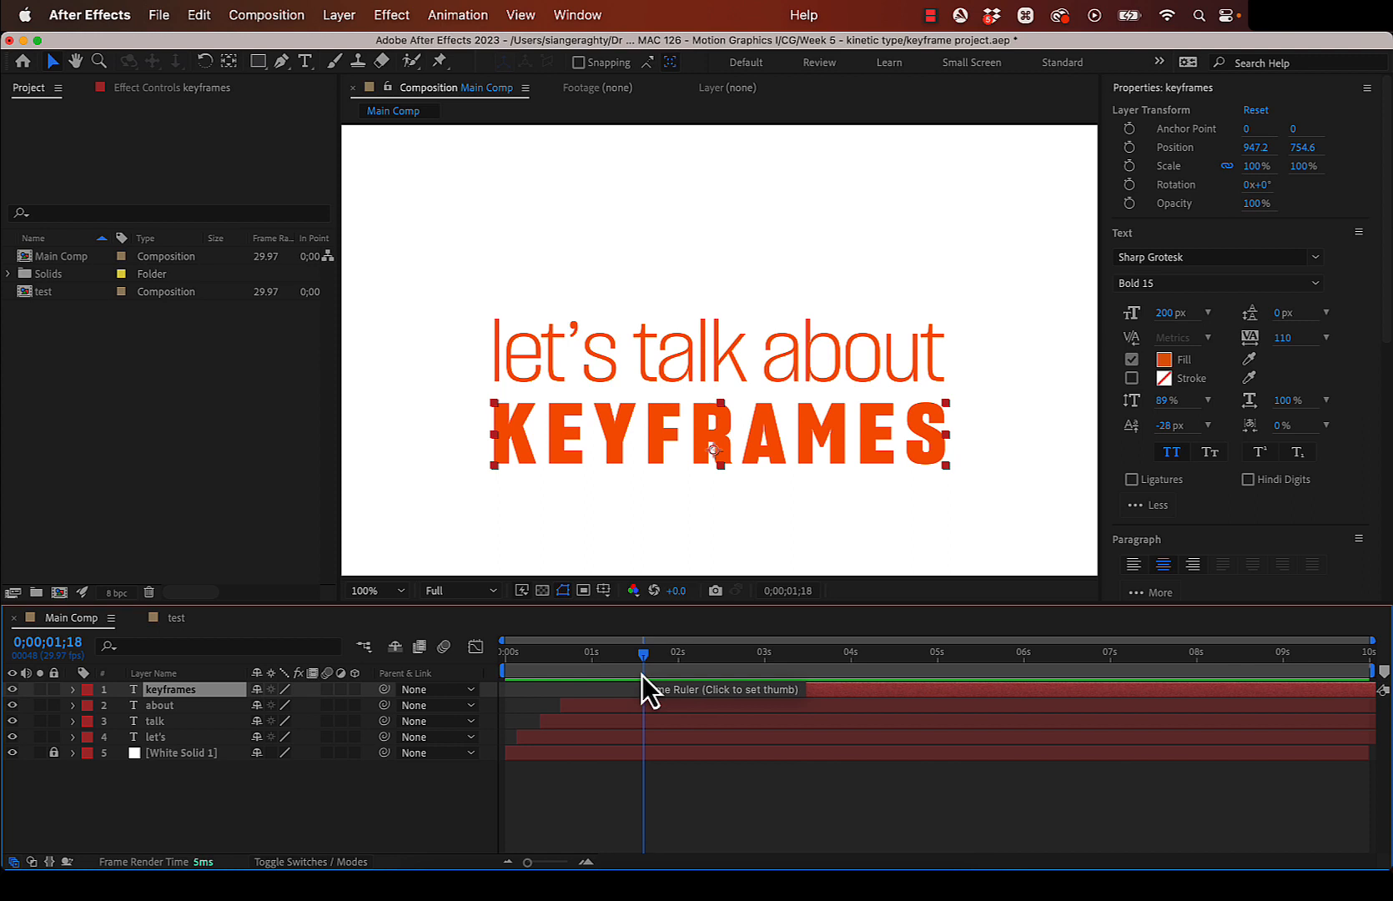
{"action": "key", "text": "p"}
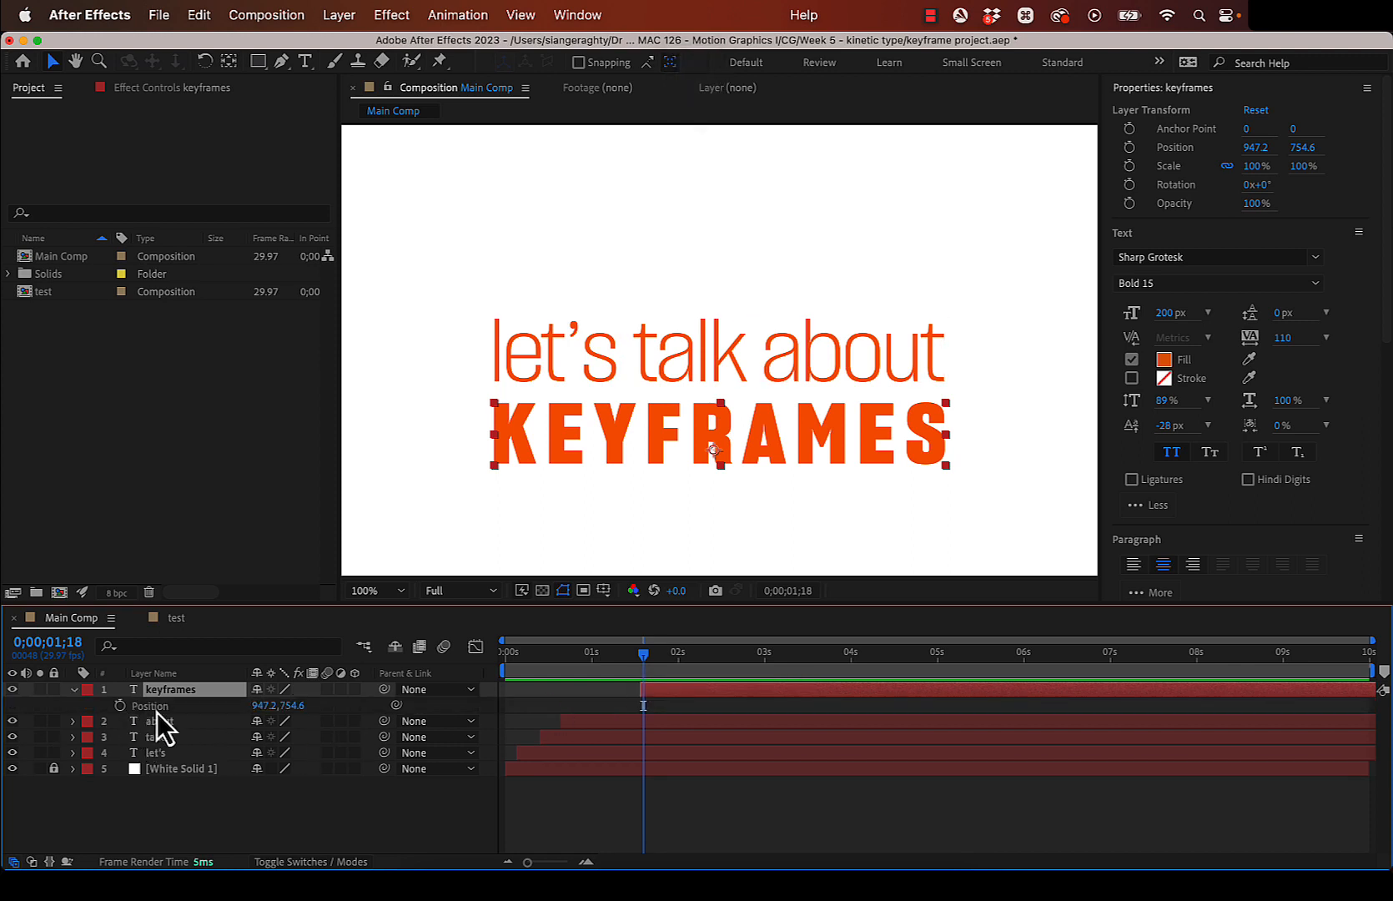
{"action": "left_click_drag", "start_coordinate": [644, 660], "coordinate": [666, 660]}
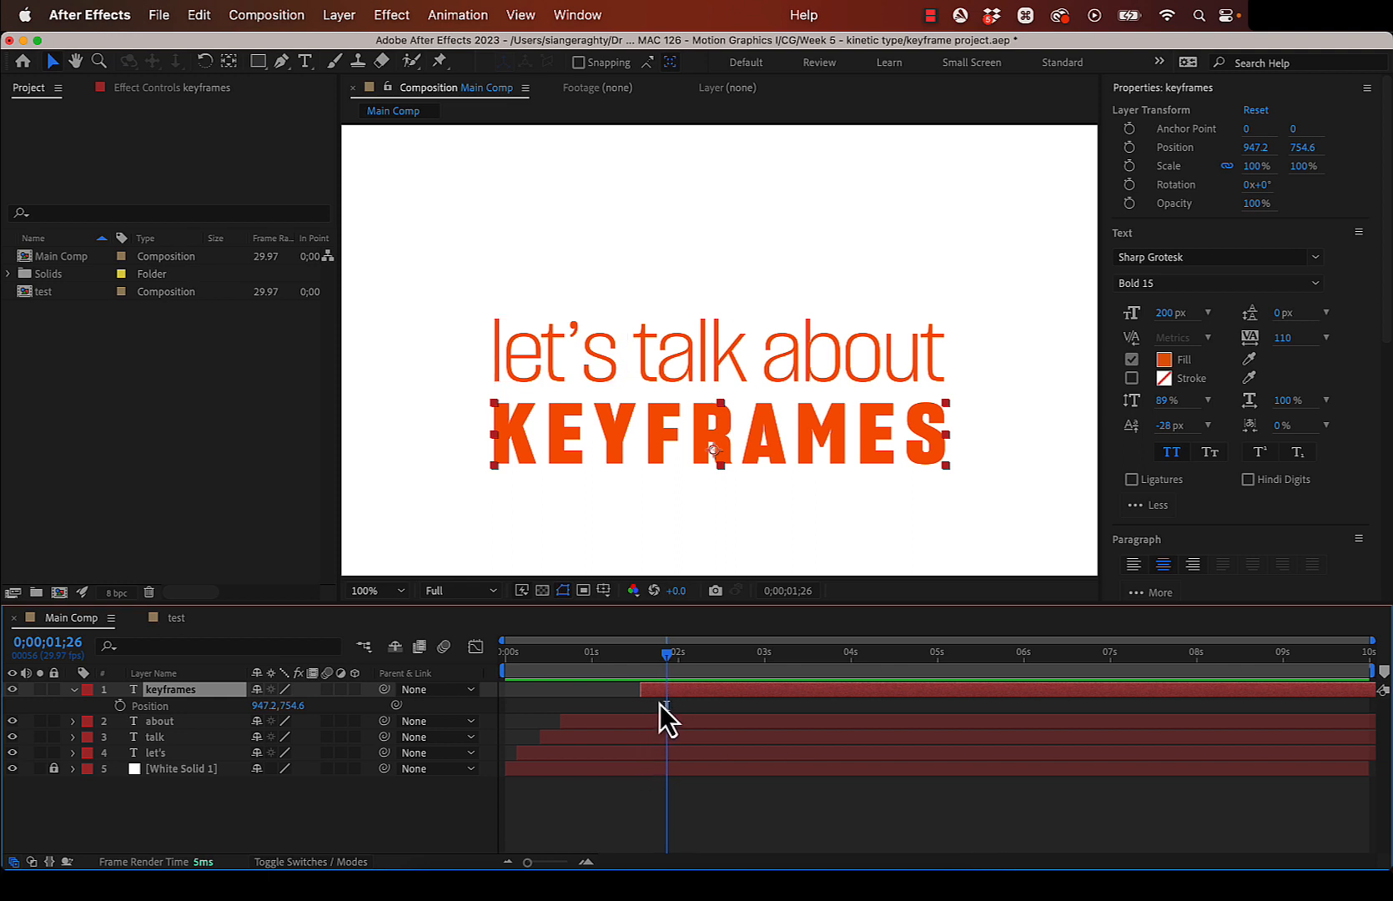
{"action": "left_click", "coordinate": [120, 706]}
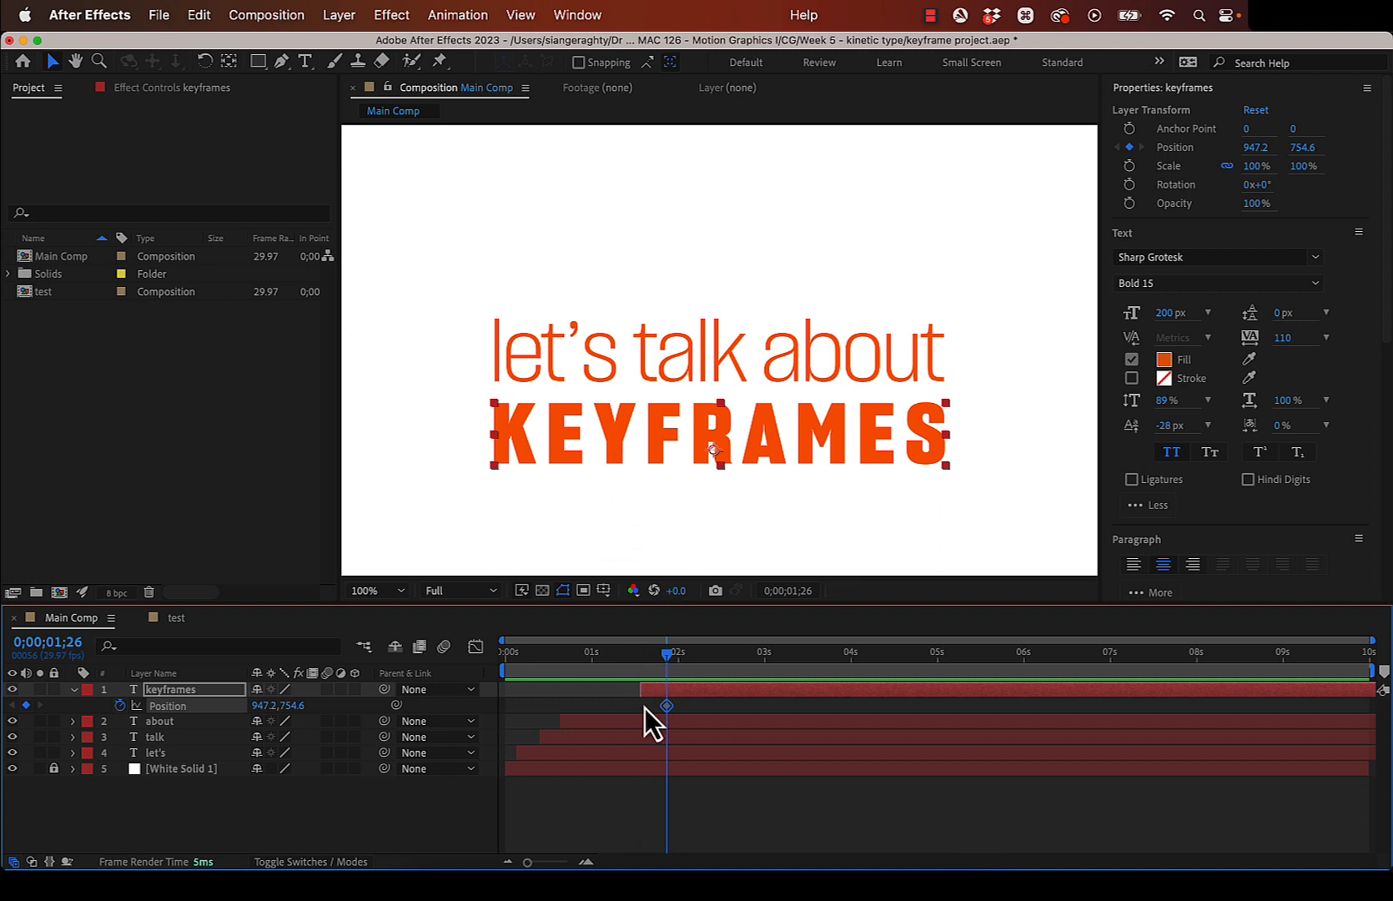
- Add a Position keyframe at 0;00;01;17 with "KEYFRAMES" moved below the frame to 947.2, 1304.6, and scrub through the slide-up with the view fitted
{"action": "left_click_drag", "start_coordinate": [669, 665], "coordinate": [642, 665]}
{"action": "left_click", "coordinate": [717, 437]}
{"action": "left_click_drag", "start_coordinate": [717, 437], "coordinate": [716, 655]}
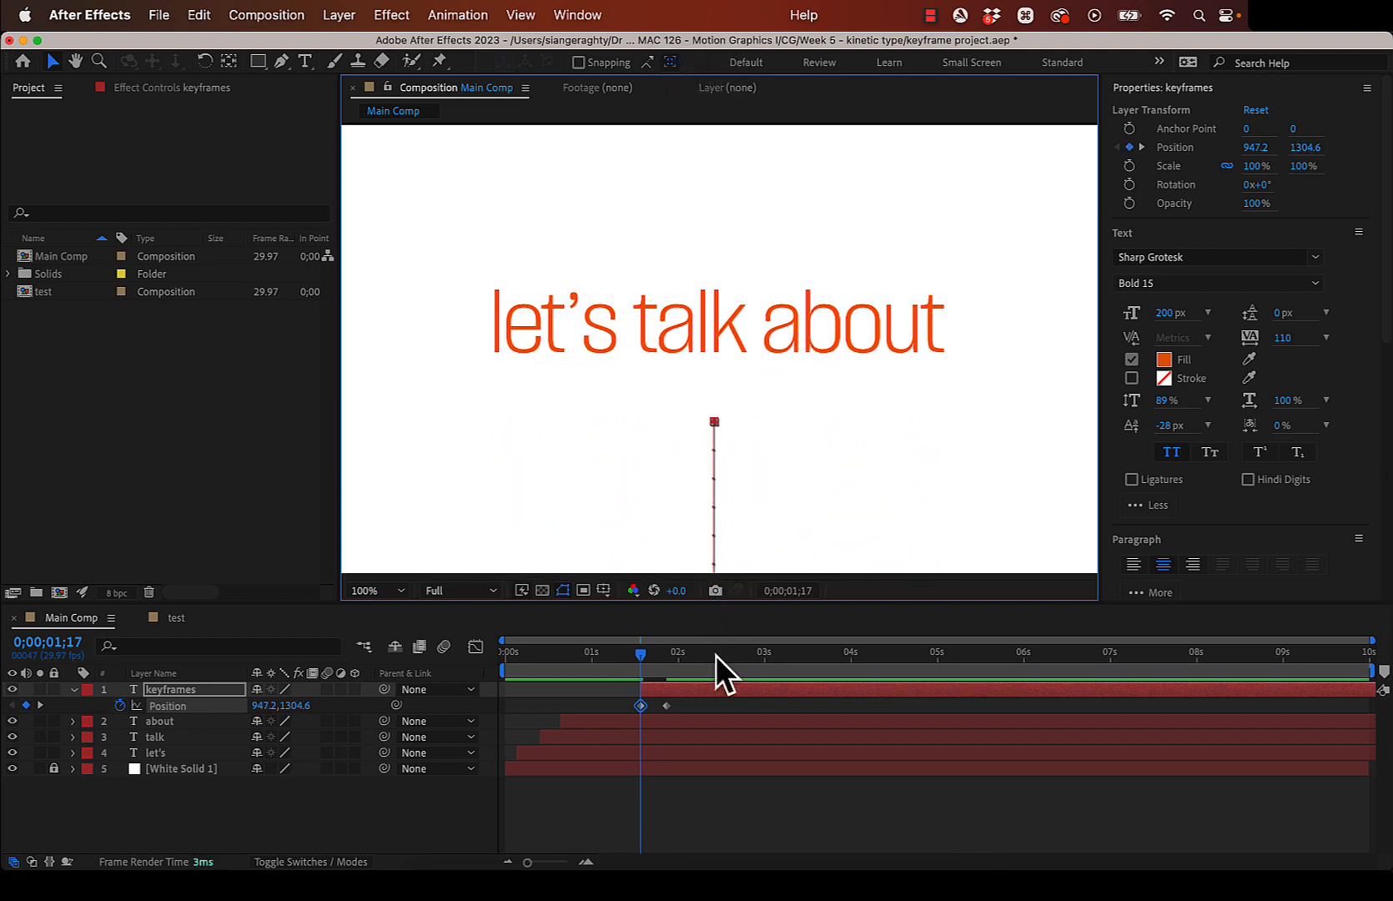
{"action": "left_click", "coordinate": [389, 588]}
{"action": "left_click", "coordinate": [409, 263]}
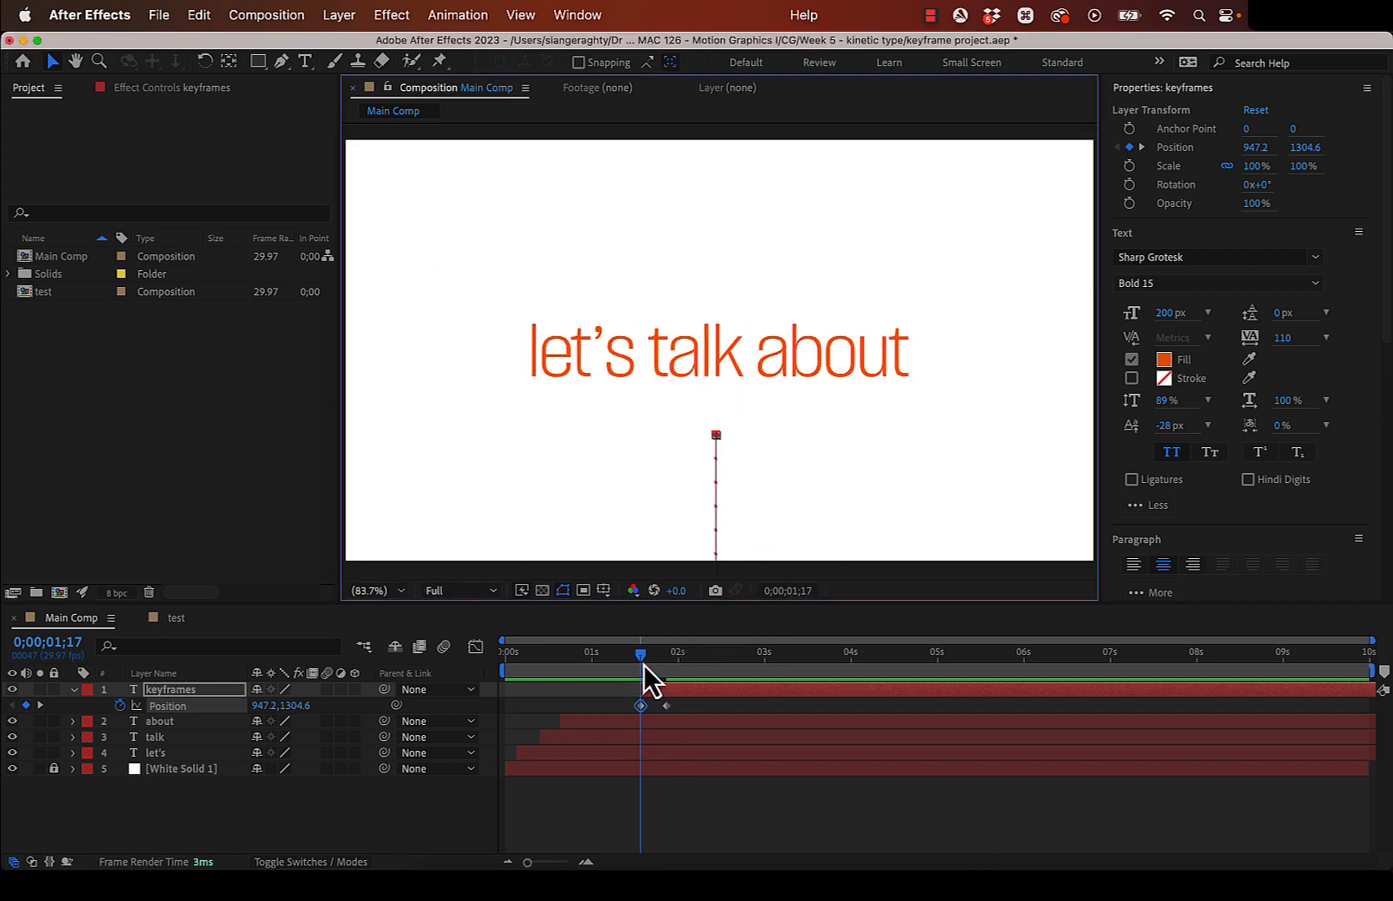
{"action": "left_click_drag", "start_coordinate": [640, 662], "coordinate": [664, 659]}
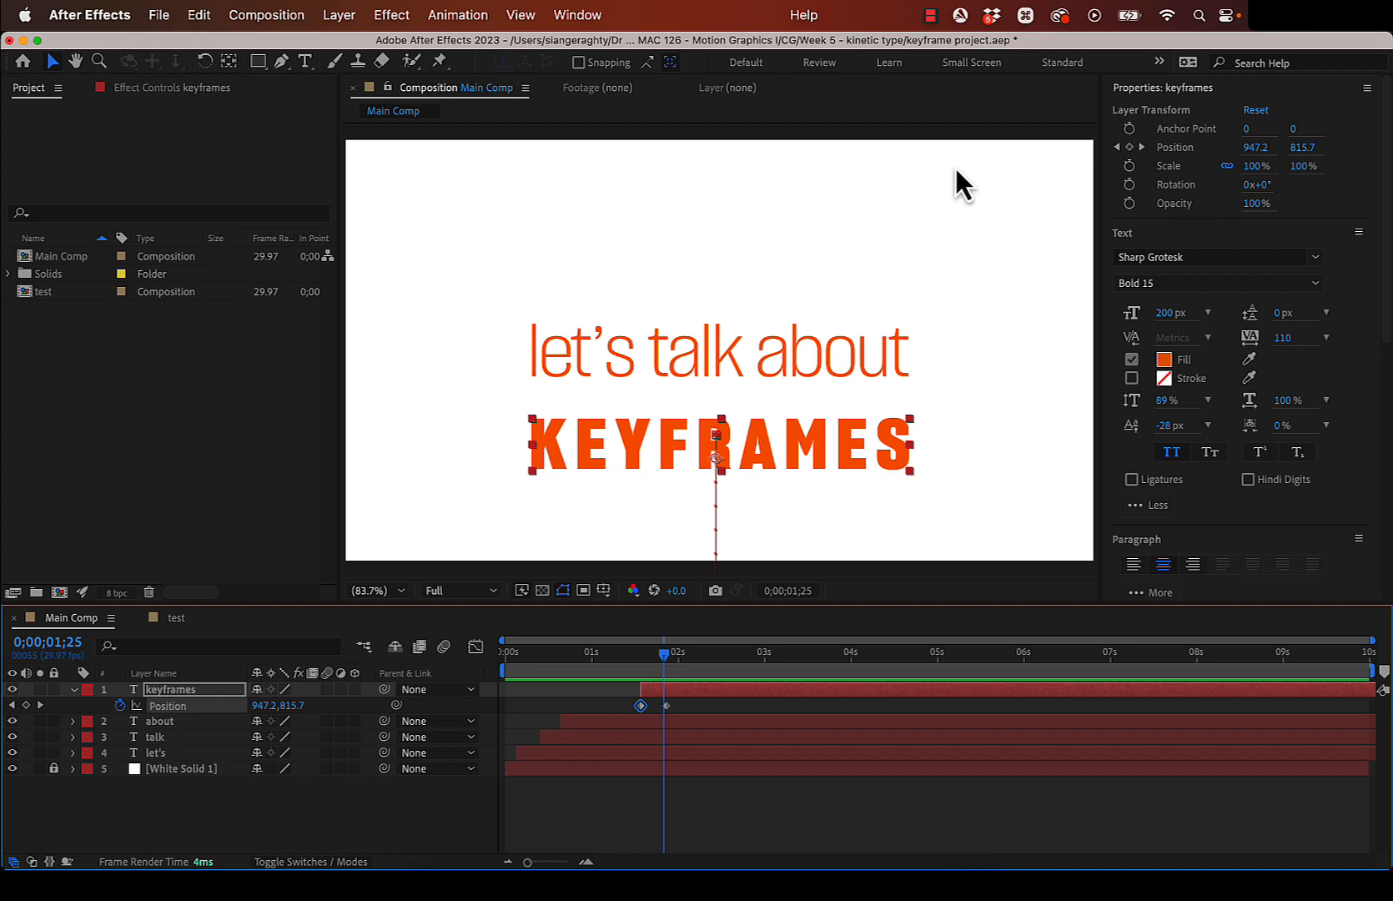
- Preview the full animation from the beginning of the composition, then return to 0;00;00;00 with nothing selected
{"action": "left_click_drag", "start_coordinate": [665, 652], "coordinate": [485, 691]}
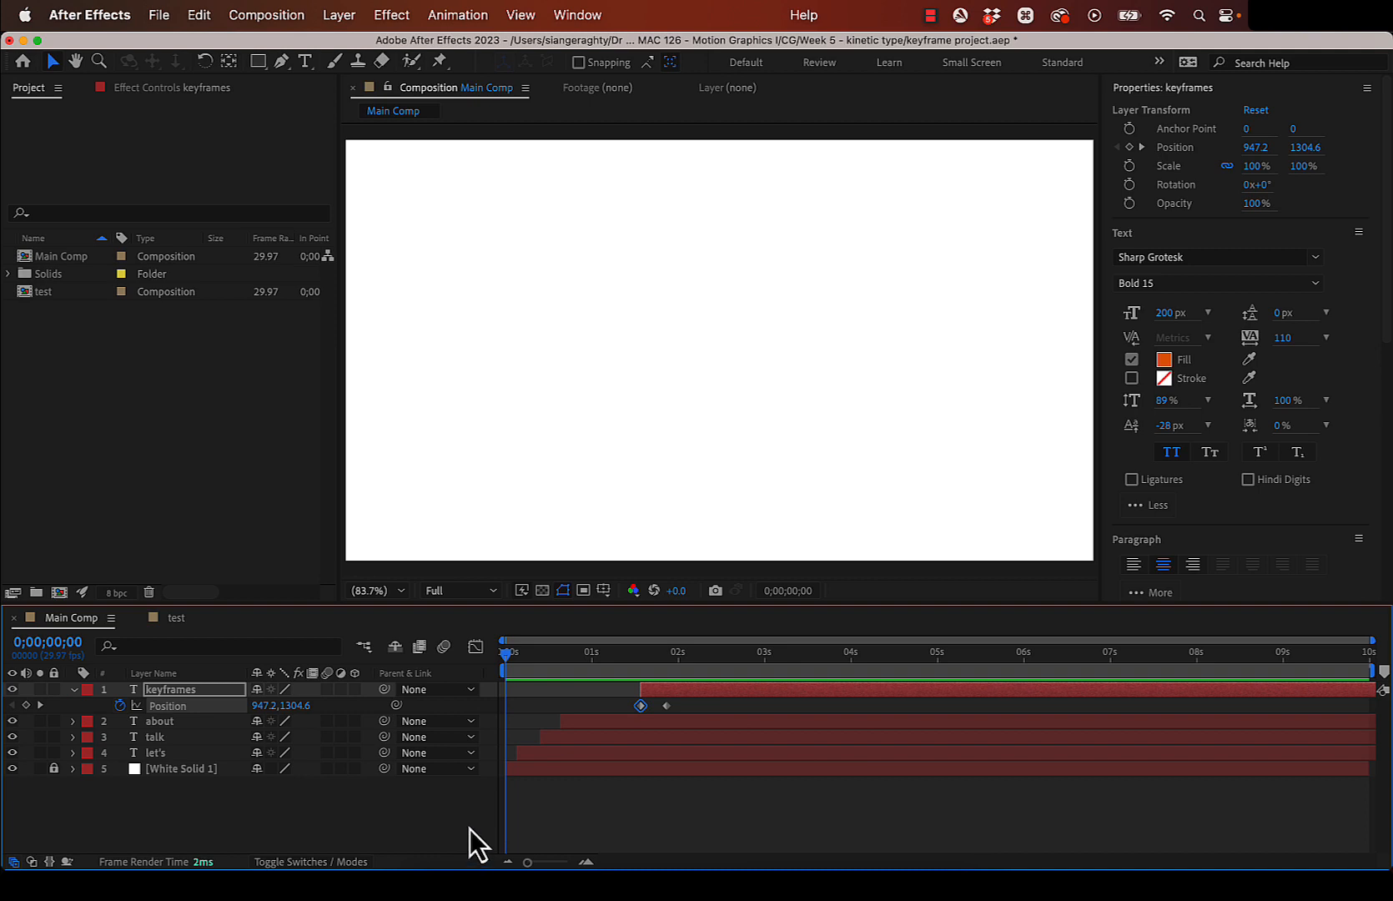
{"action": "key", "text": "space"}
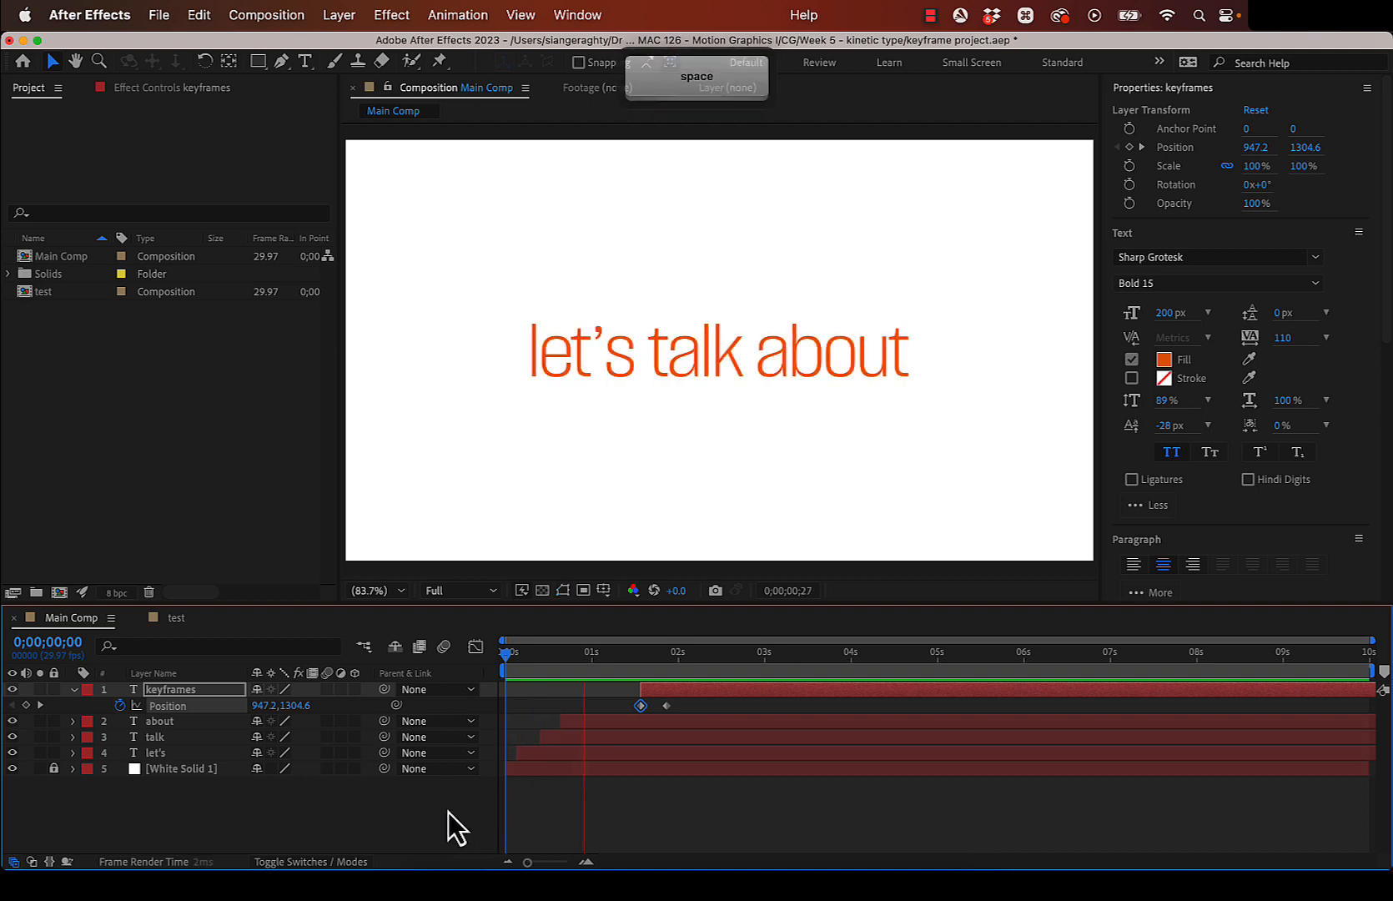
{"action": "key", "text": "space"}
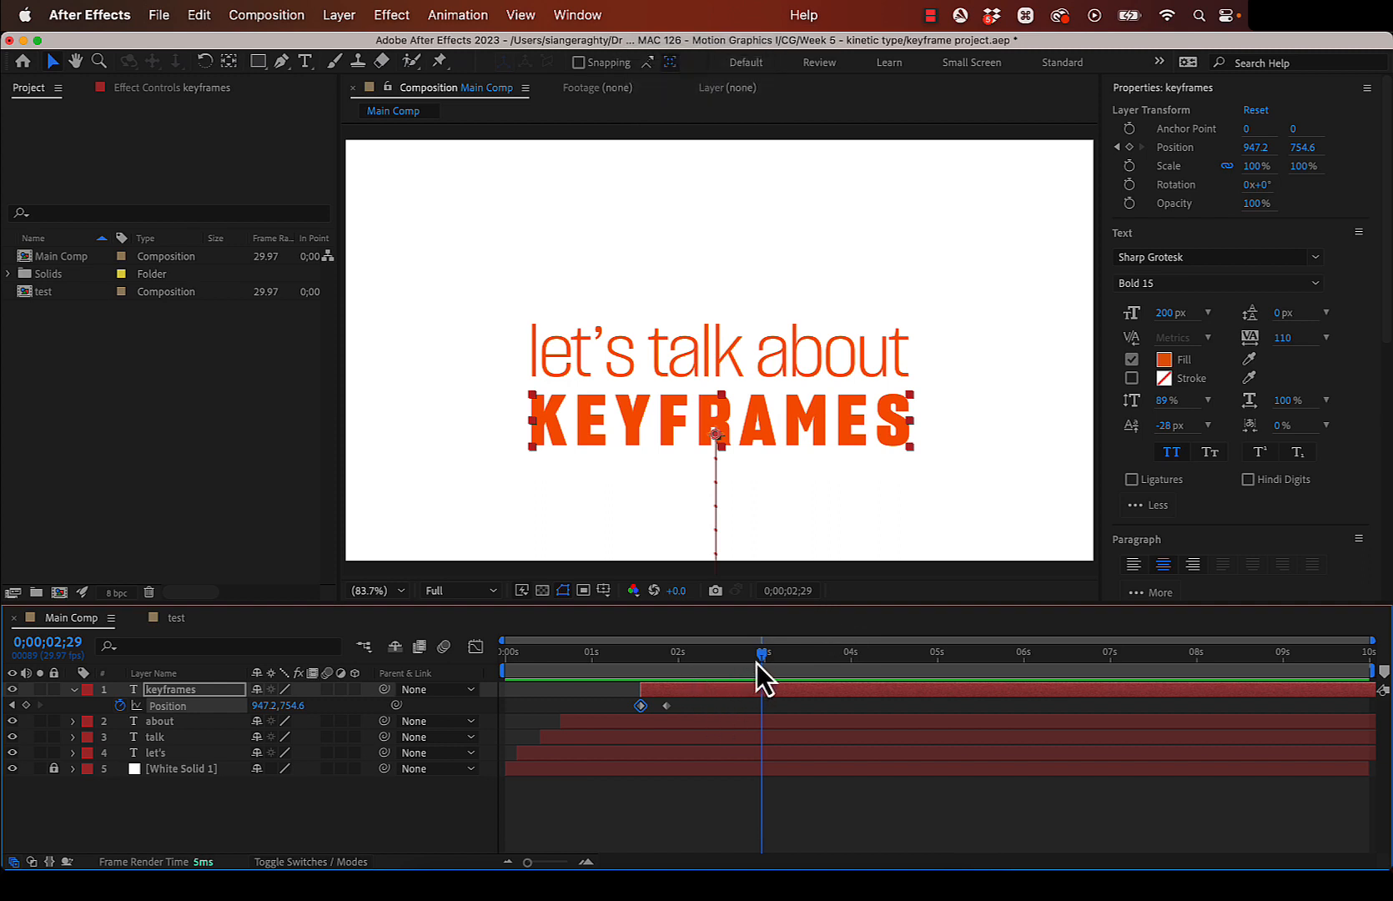
{"action": "left_click_drag", "start_coordinate": [760, 660], "coordinate": [470, 649]}
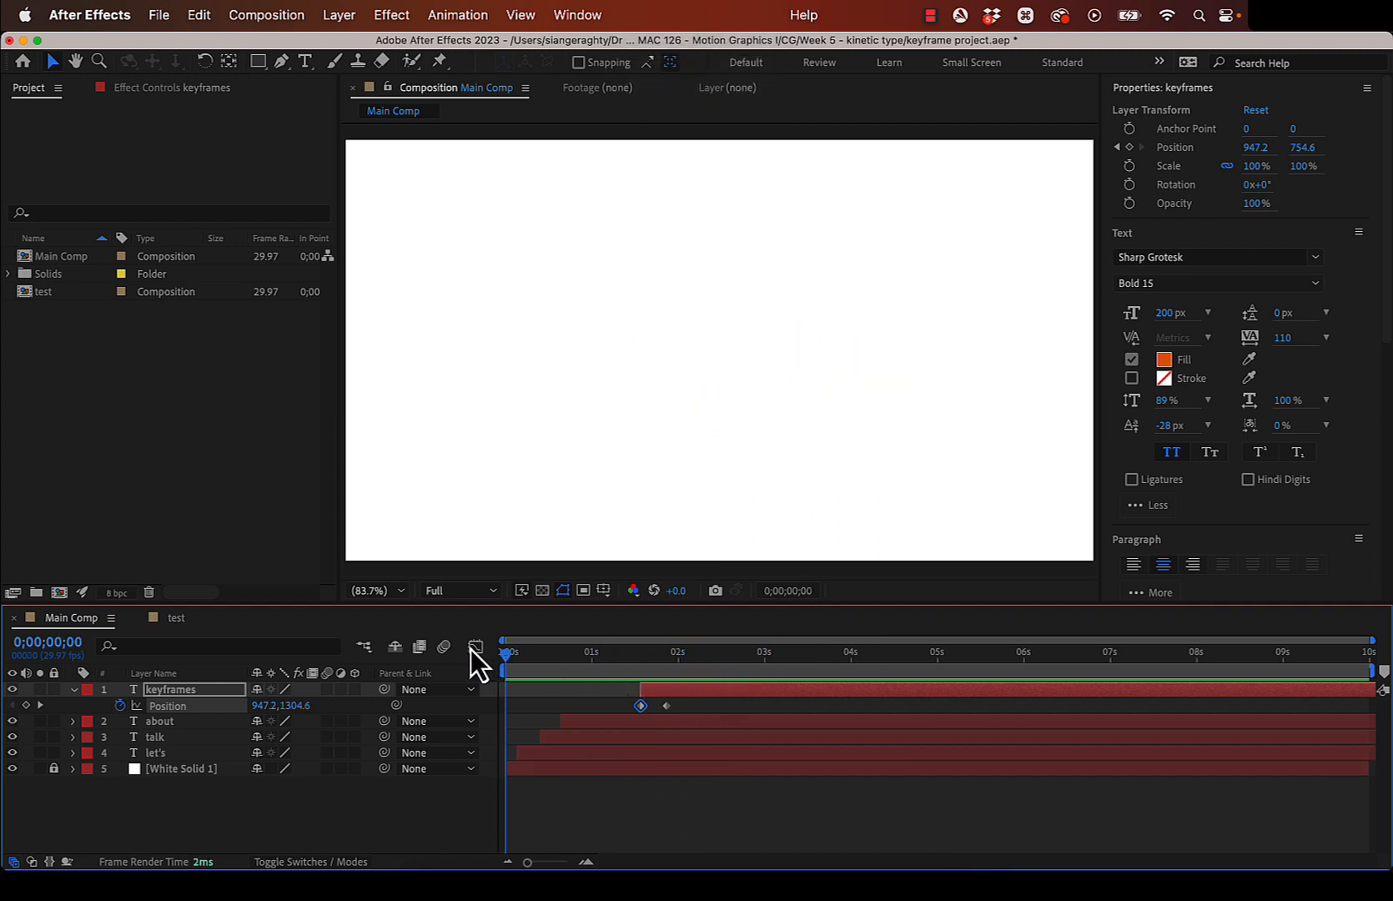
{"action": "left_click", "coordinate": [542, 832]}
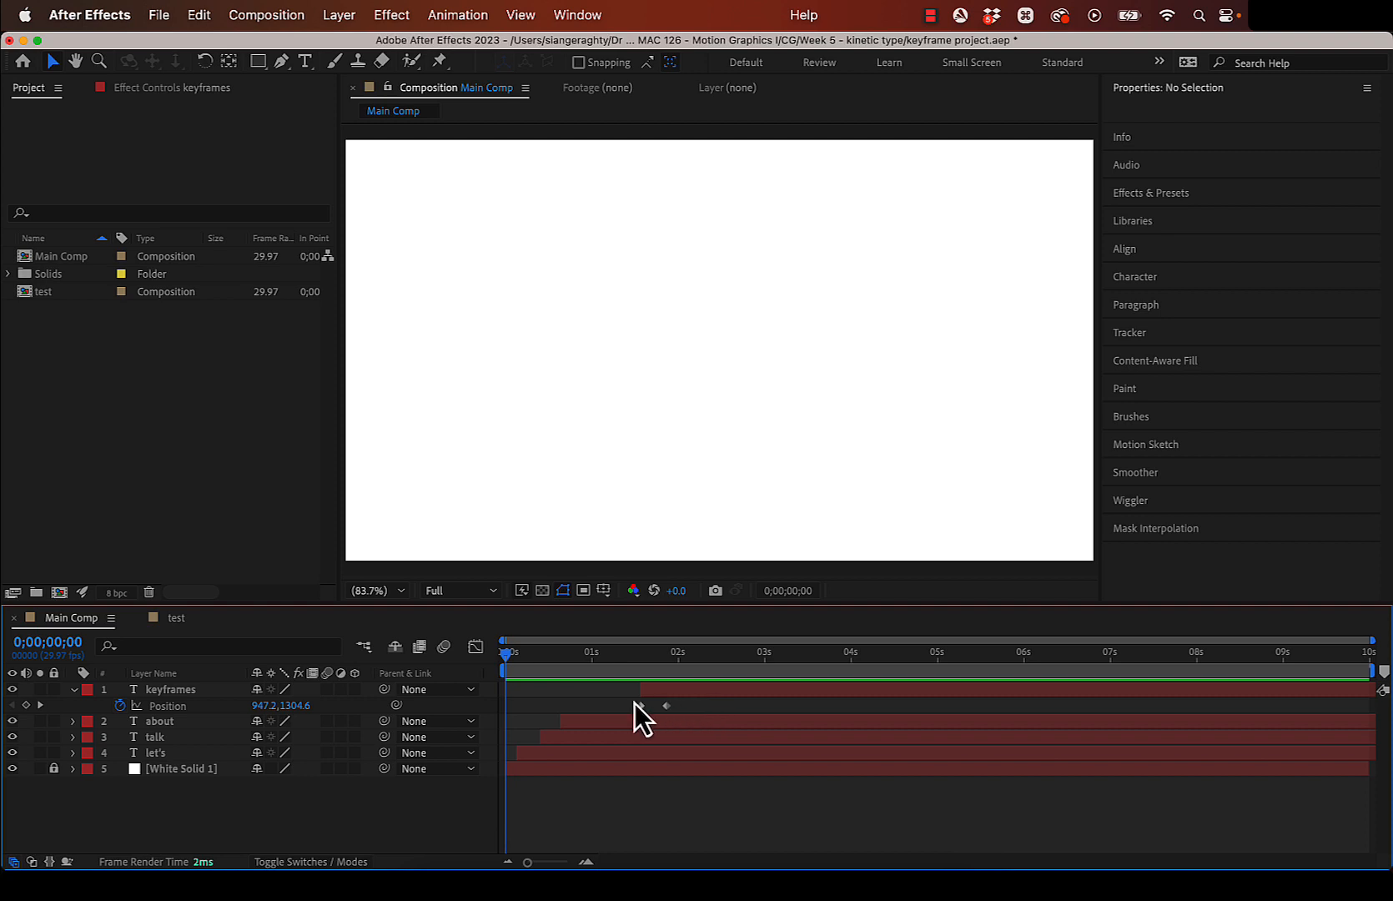
- Apply Easy Ease to both Position keyframes of the "keyframes" layer, undoing the accidental shift of the layer in time
{"action": "left_click_drag", "start_coordinate": [507, 662], "coordinate": [646, 708]}
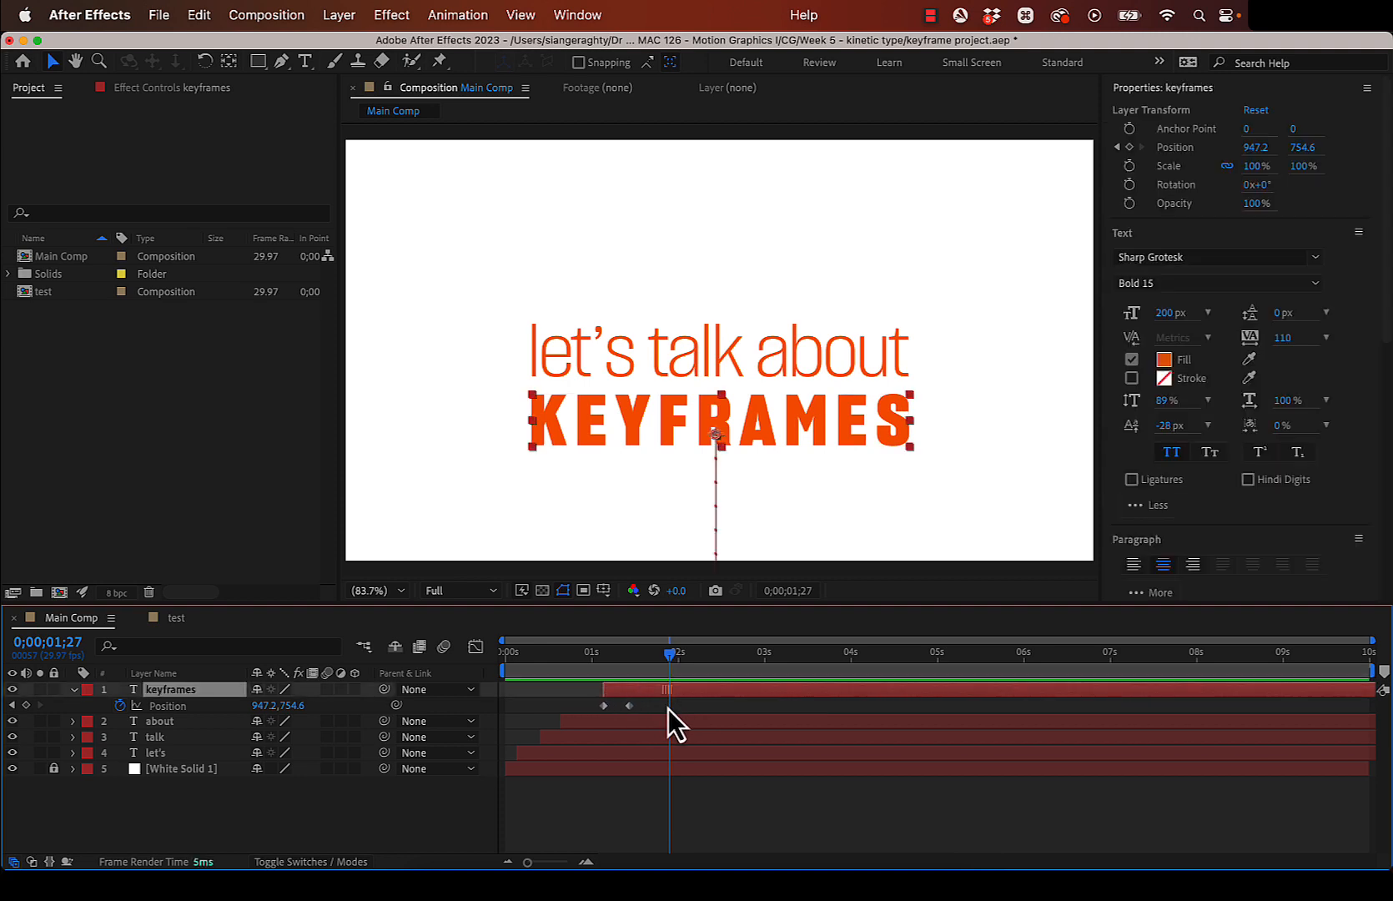
{"action": "key", "text": "super+z"}
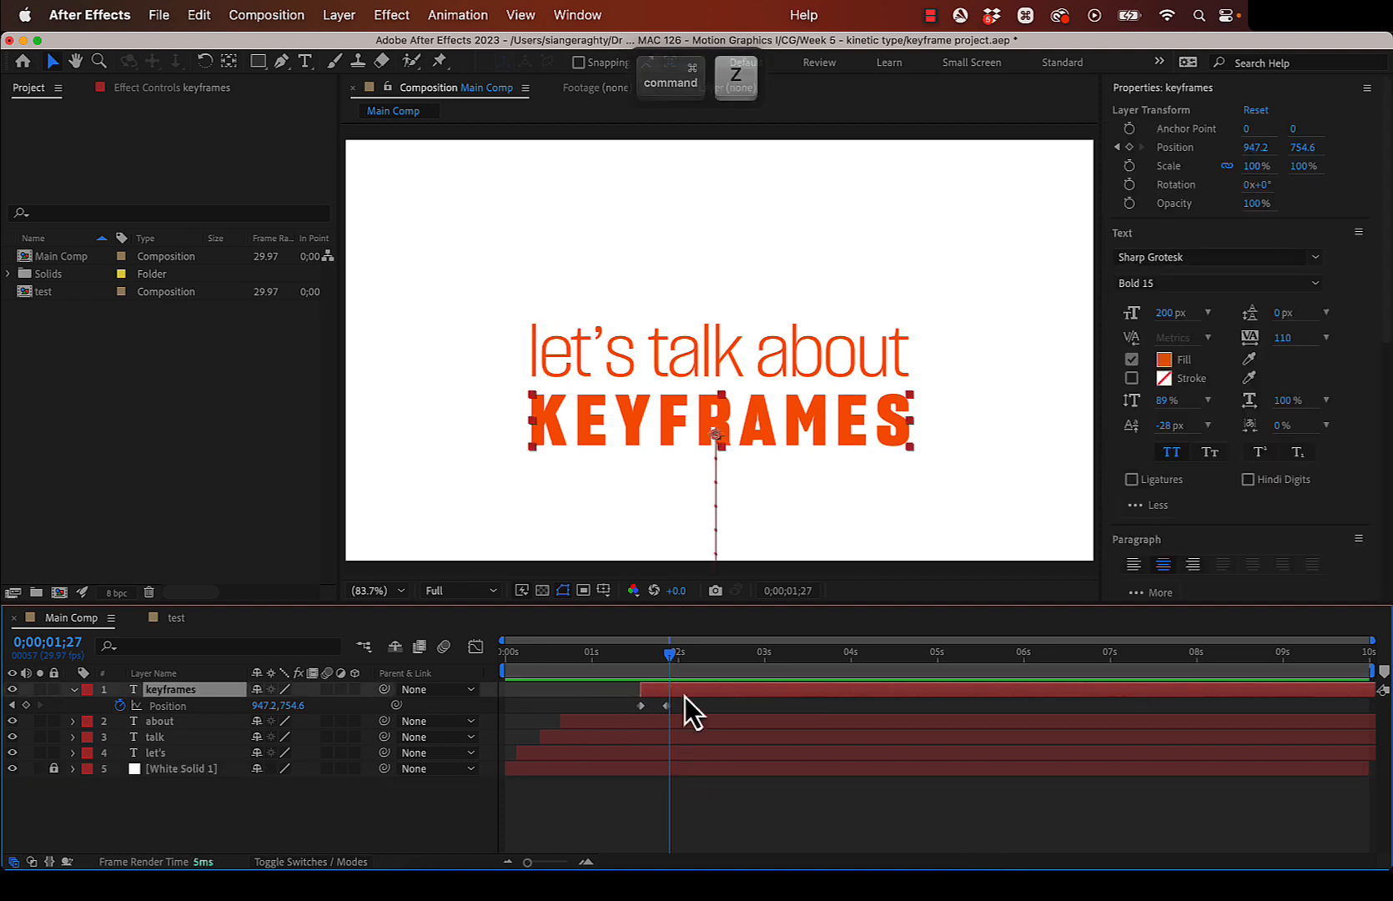
{"action": "left_click", "coordinate": [706, 703]}
{"action": "left_click", "coordinate": [640, 707]}
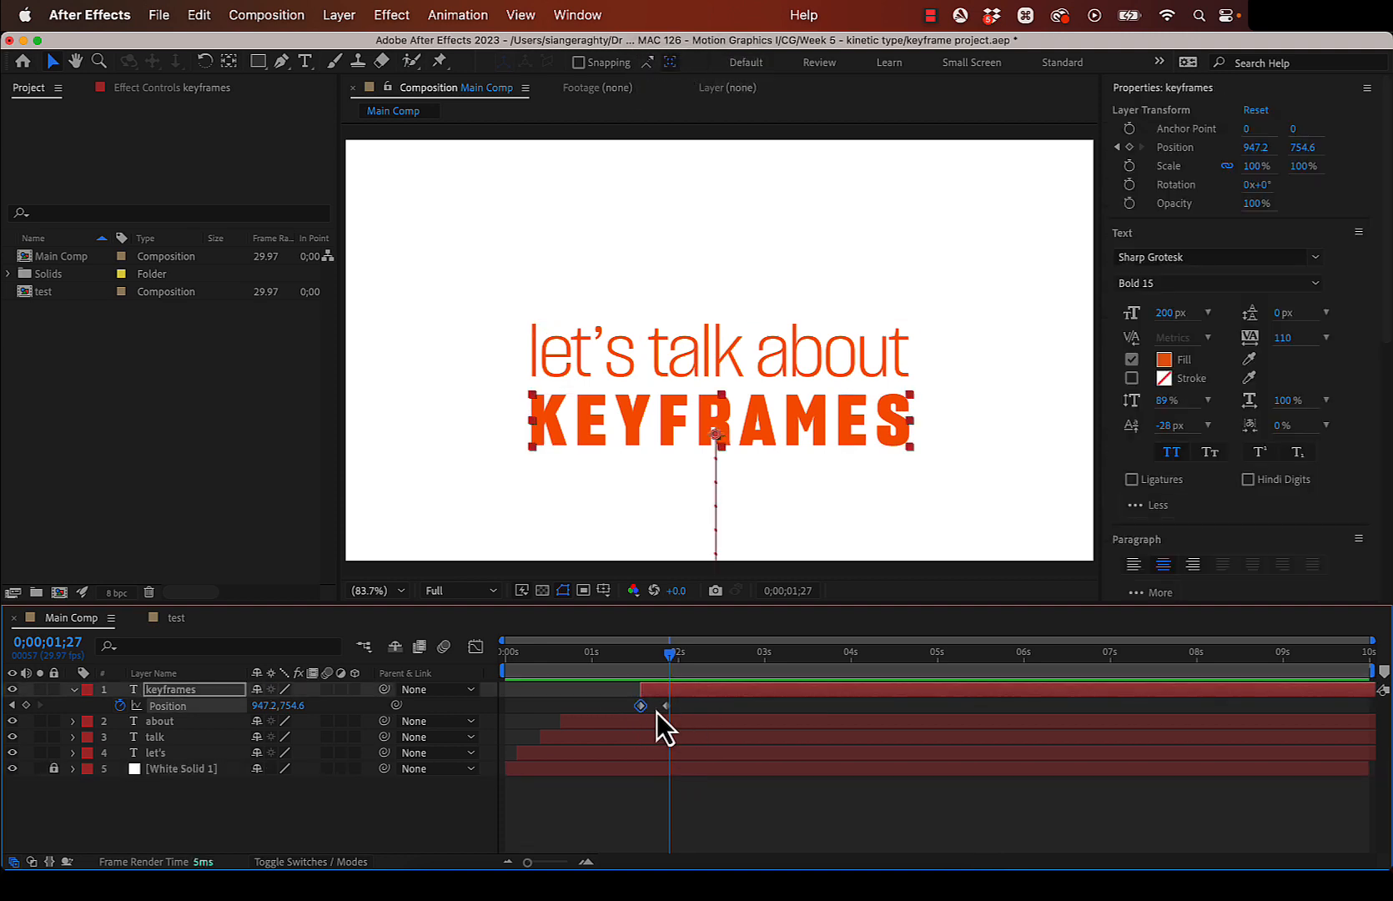
{"action": "left_click", "coordinate": [664, 706], "text": "shift"}
{"action": "right_click", "coordinate": [667, 713]}
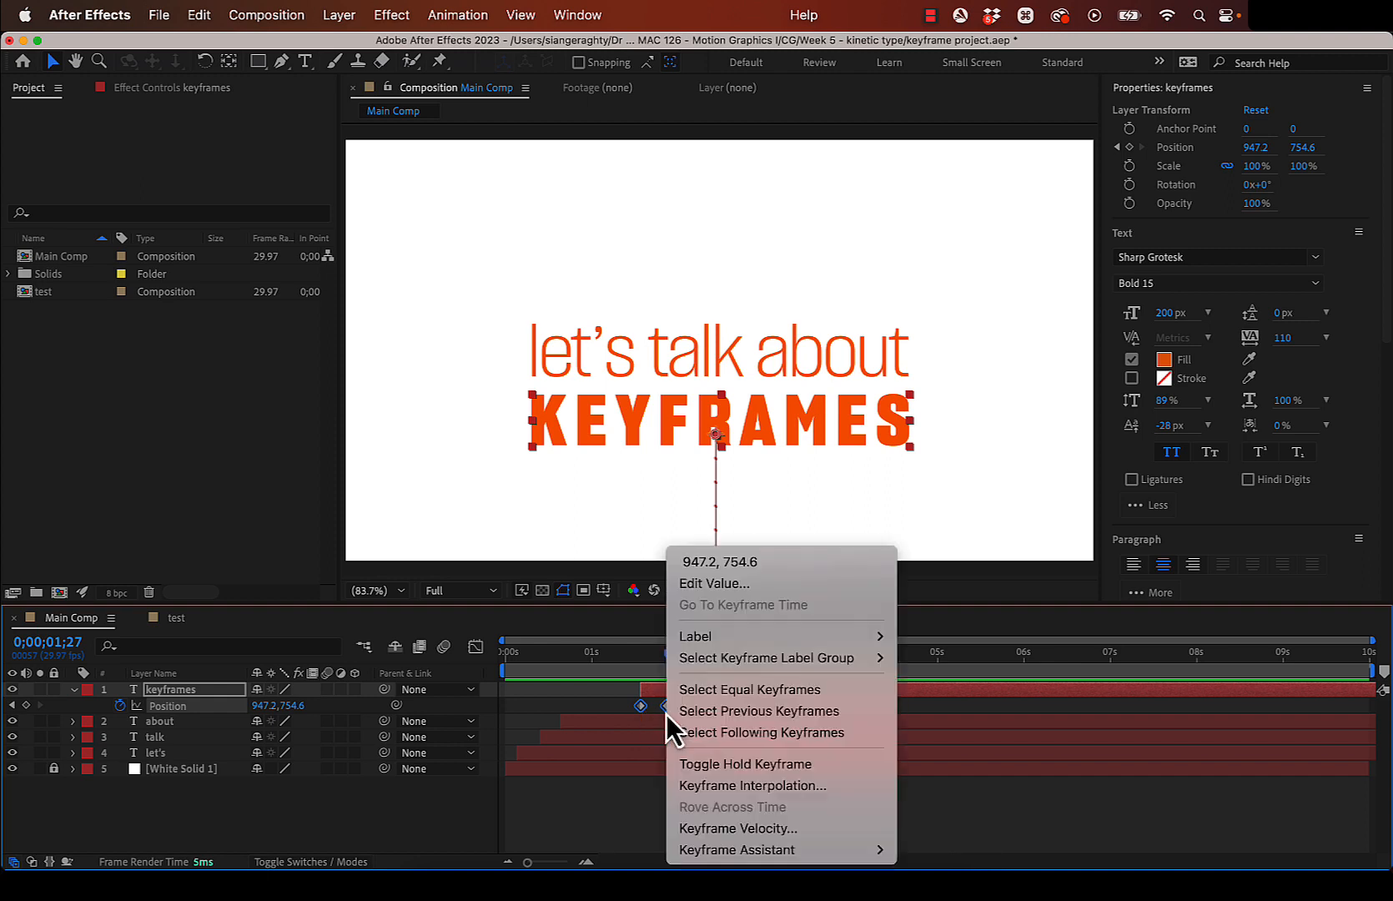
{"action": "mouse_move", "coordinate": [711, 853]}
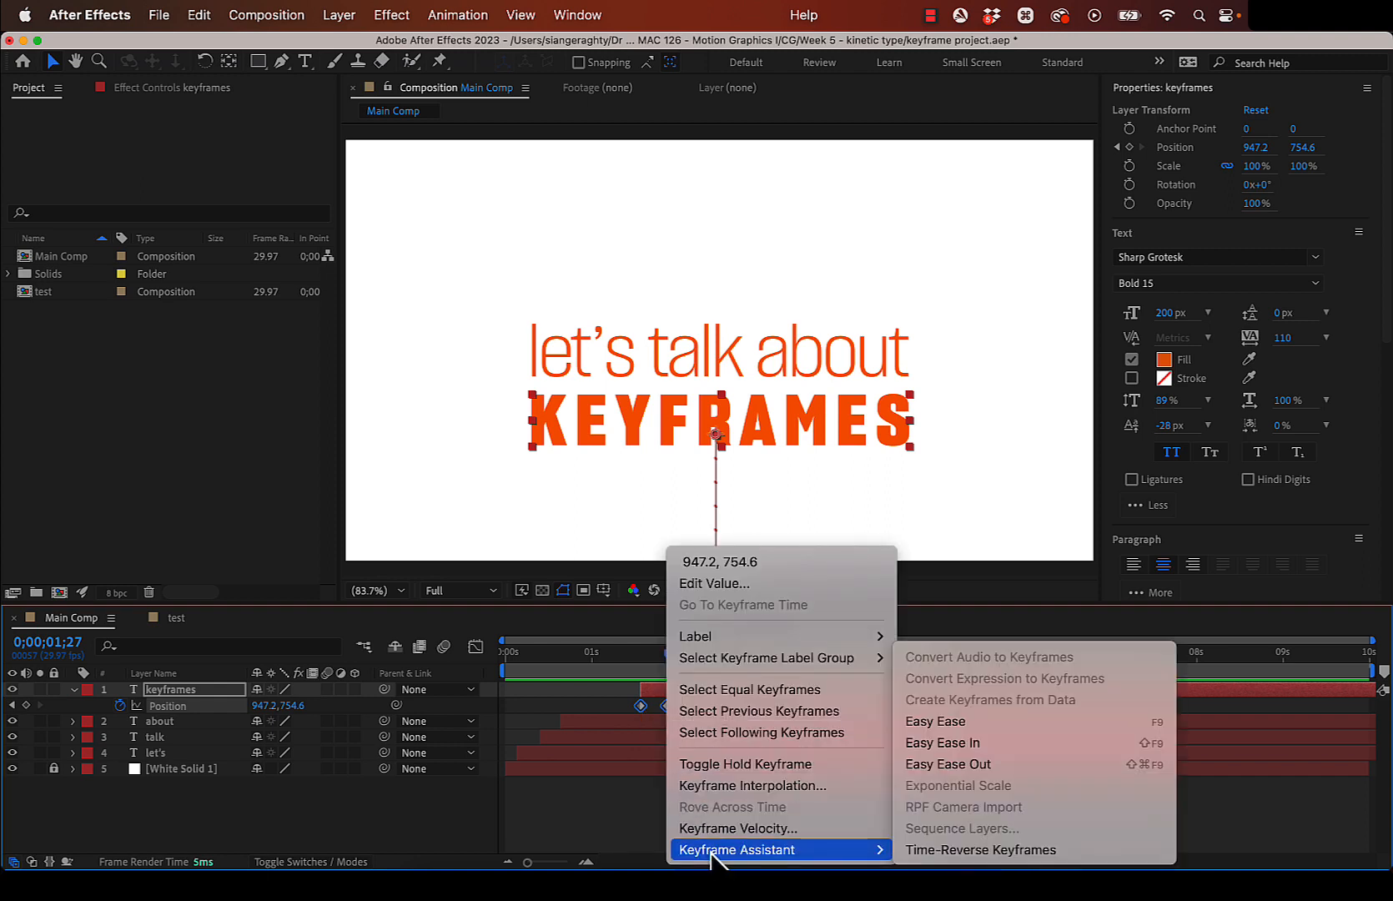
{"action": "left_click", "coordinate": [936, 726]}
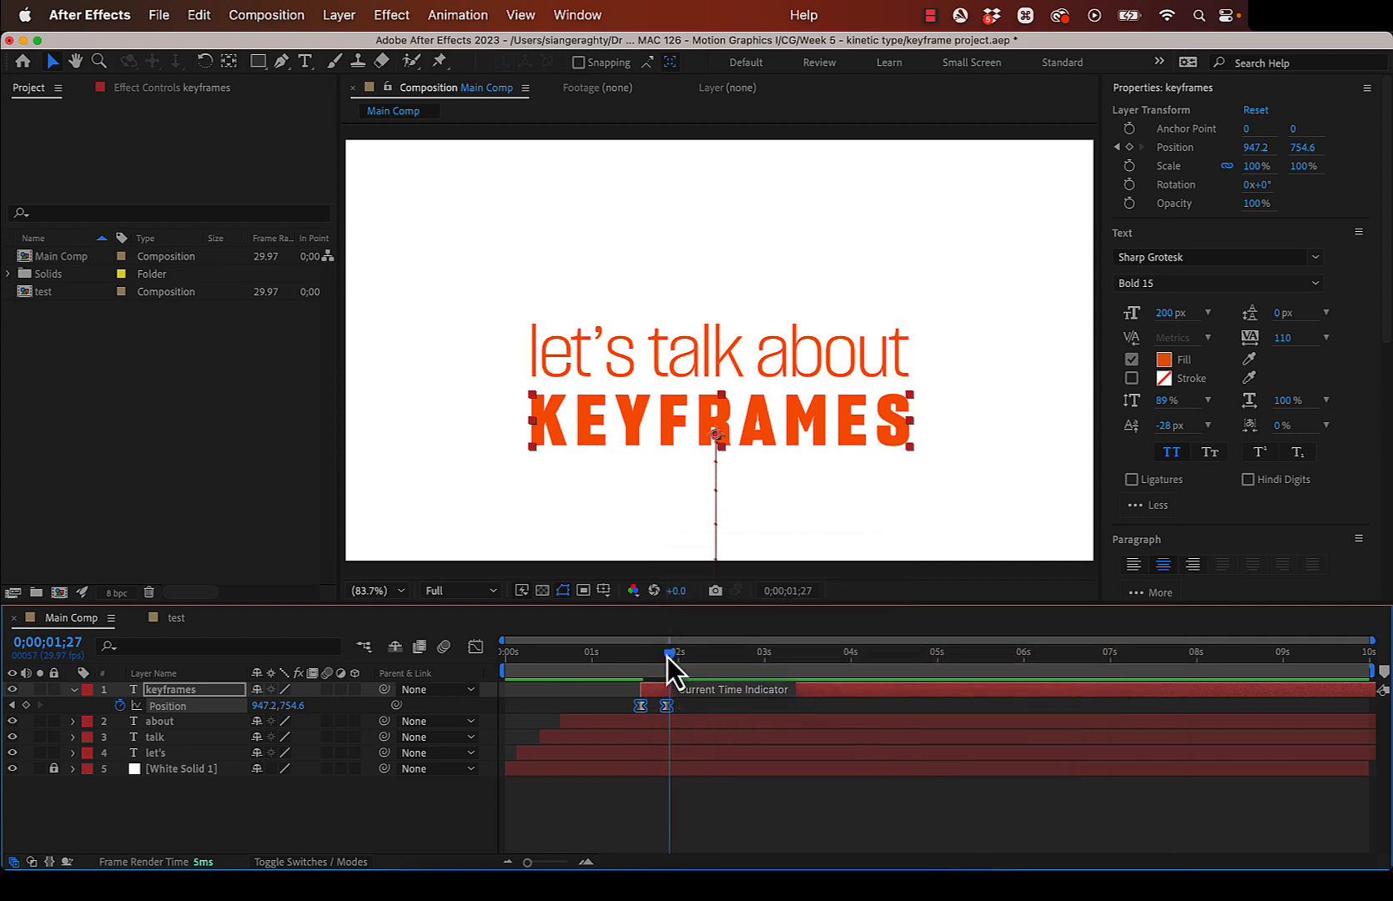
- Preview the eased "KEYFRAMES" slide-up from the beginning and return the playhead to 0;00;01;27
{"action": "left_click", "coordinate": [159, 721]}
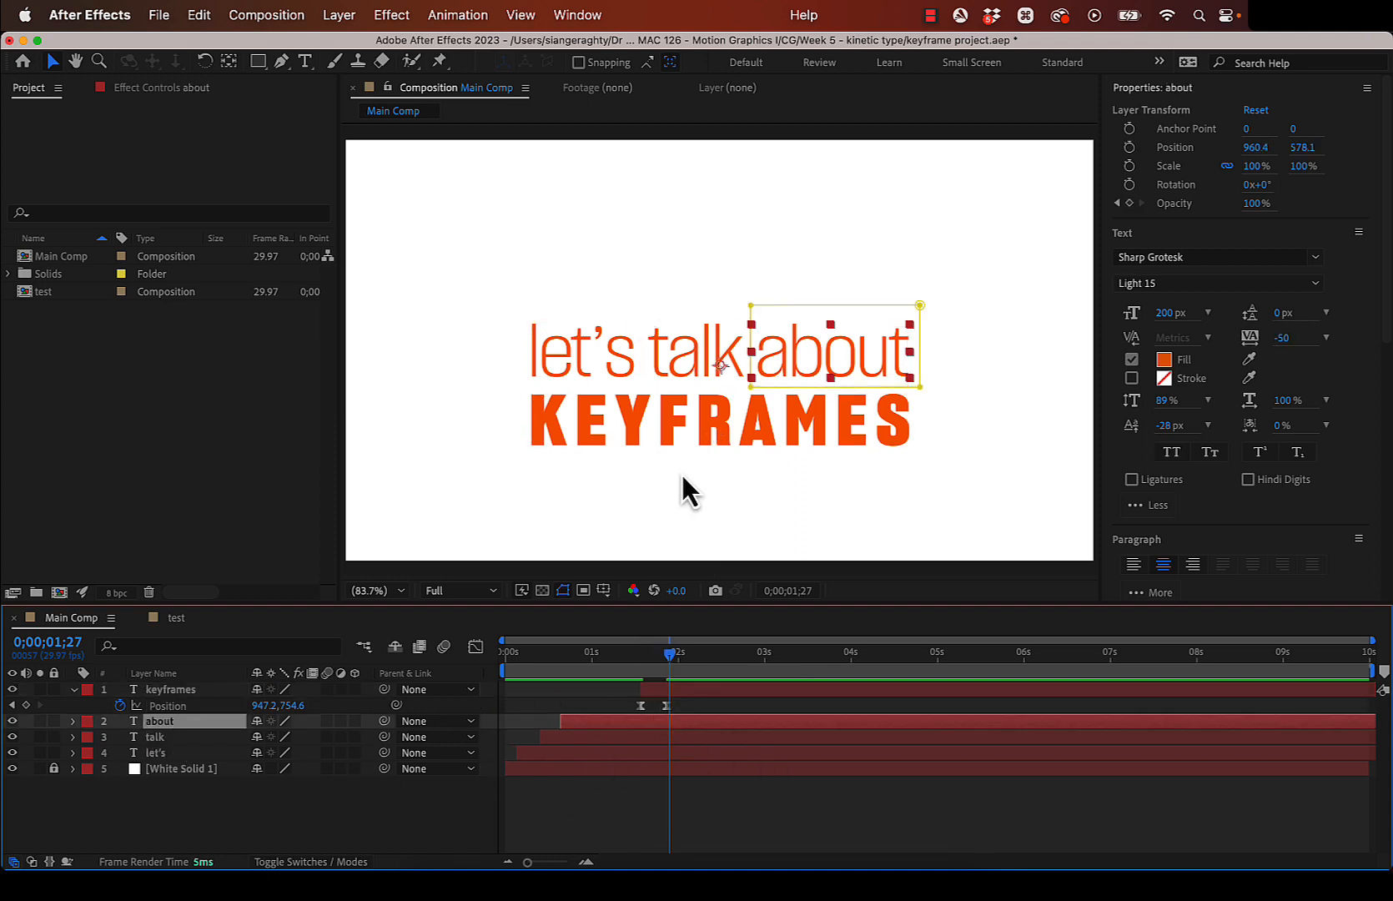
{"action": "left_click_drag", "start_coordinate": [671, 654], "coordinate": [484, 663]}
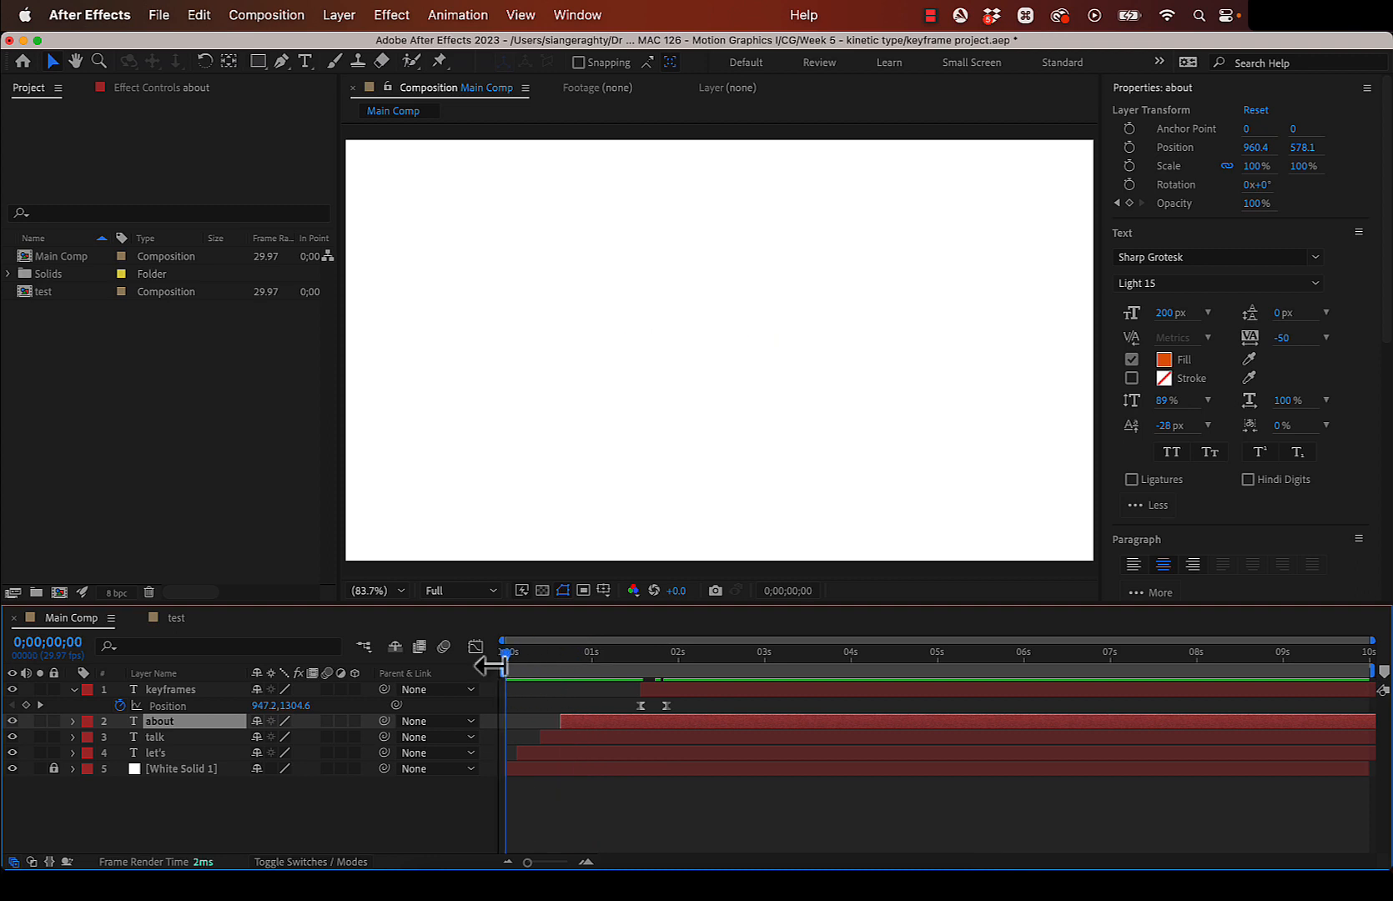
{"action": "key", "text": "space"}
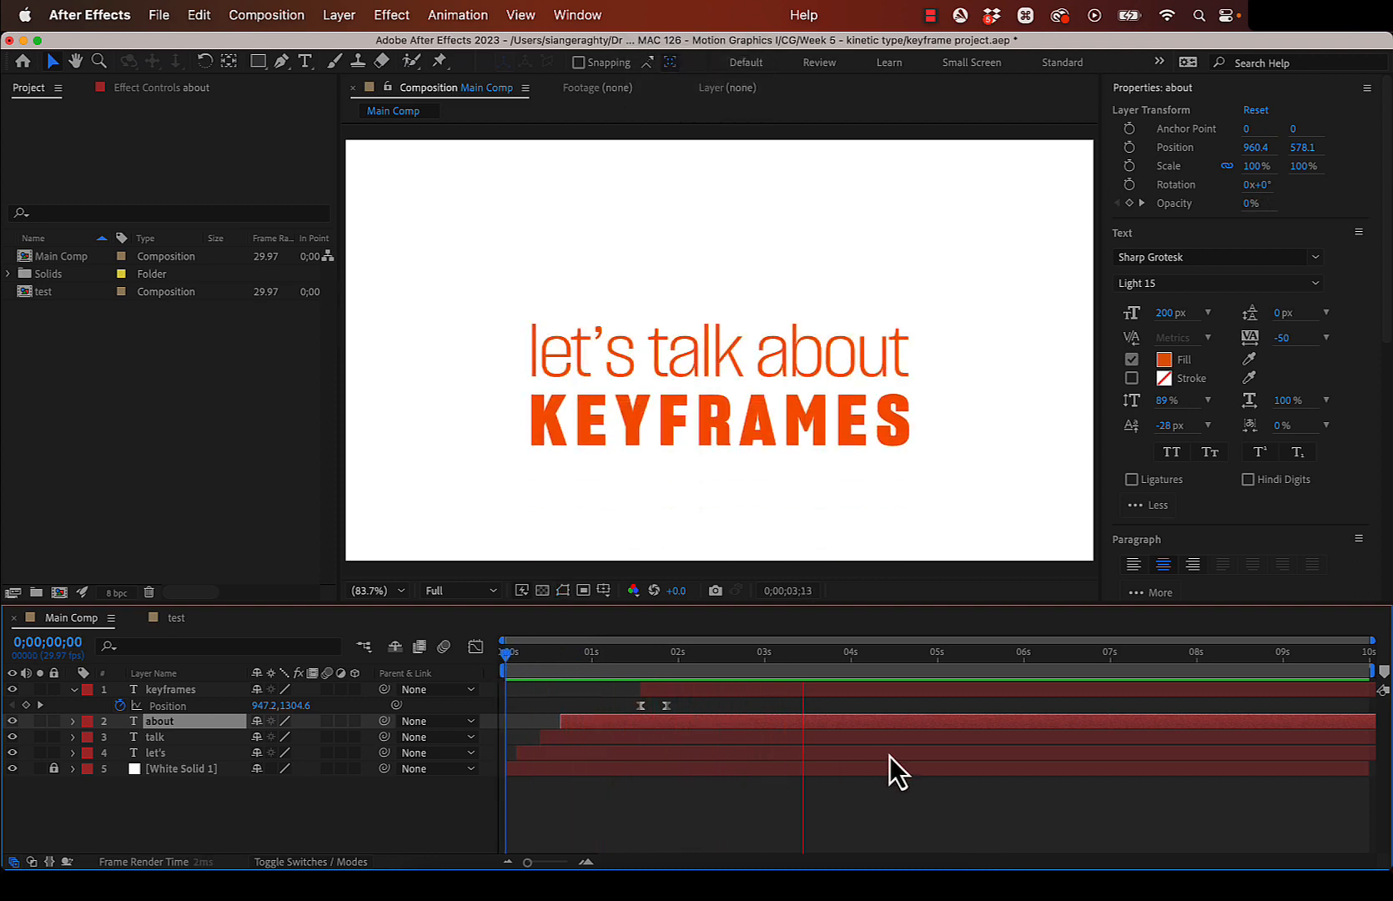
{"action": "key", "text": "space"}
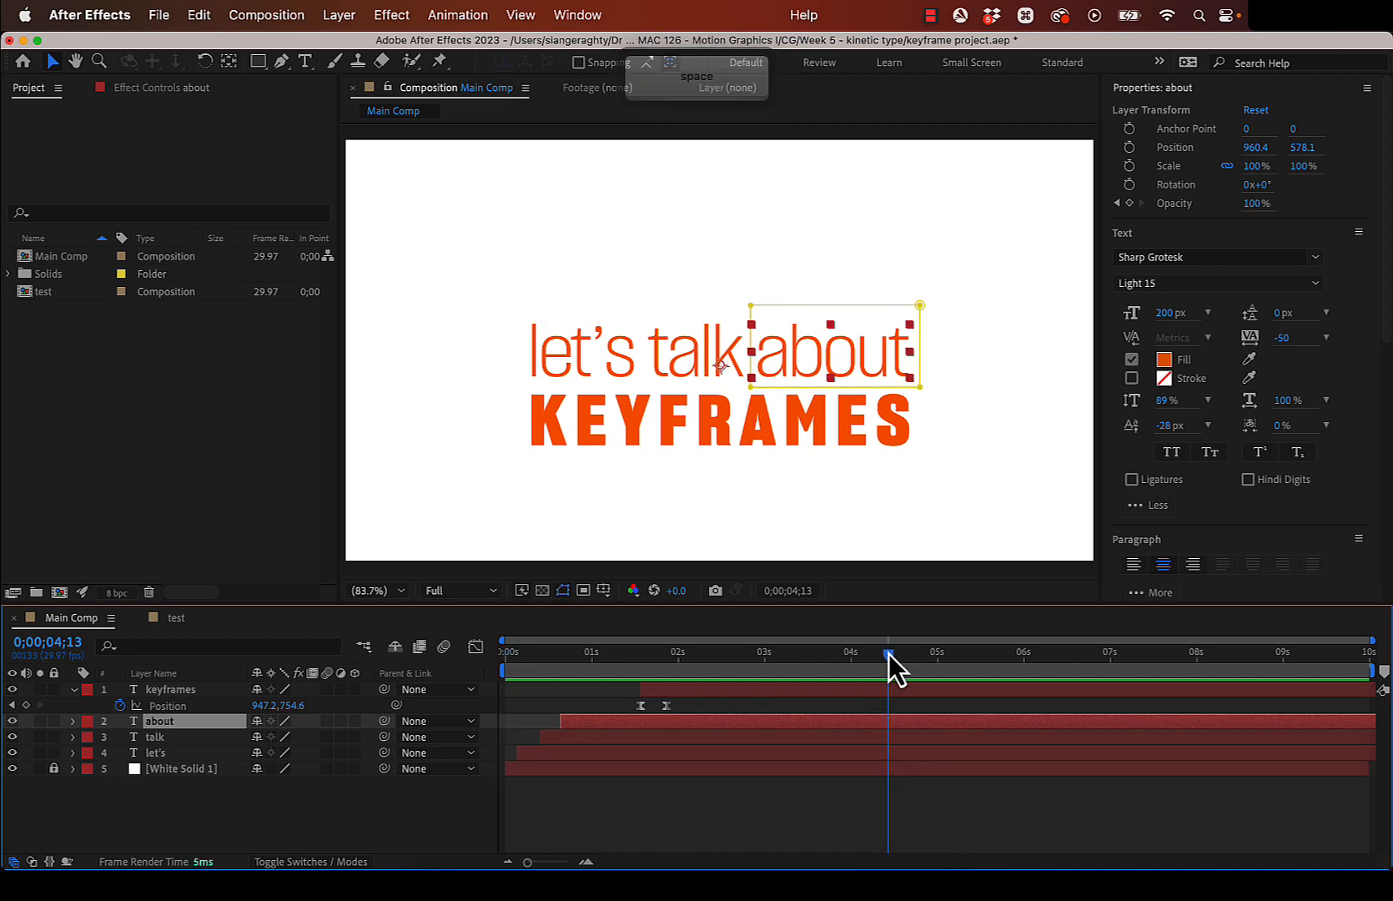
{"action": "left_click_drag", "start_coordinate": [888, 654], "coordinate": [669, 656]}
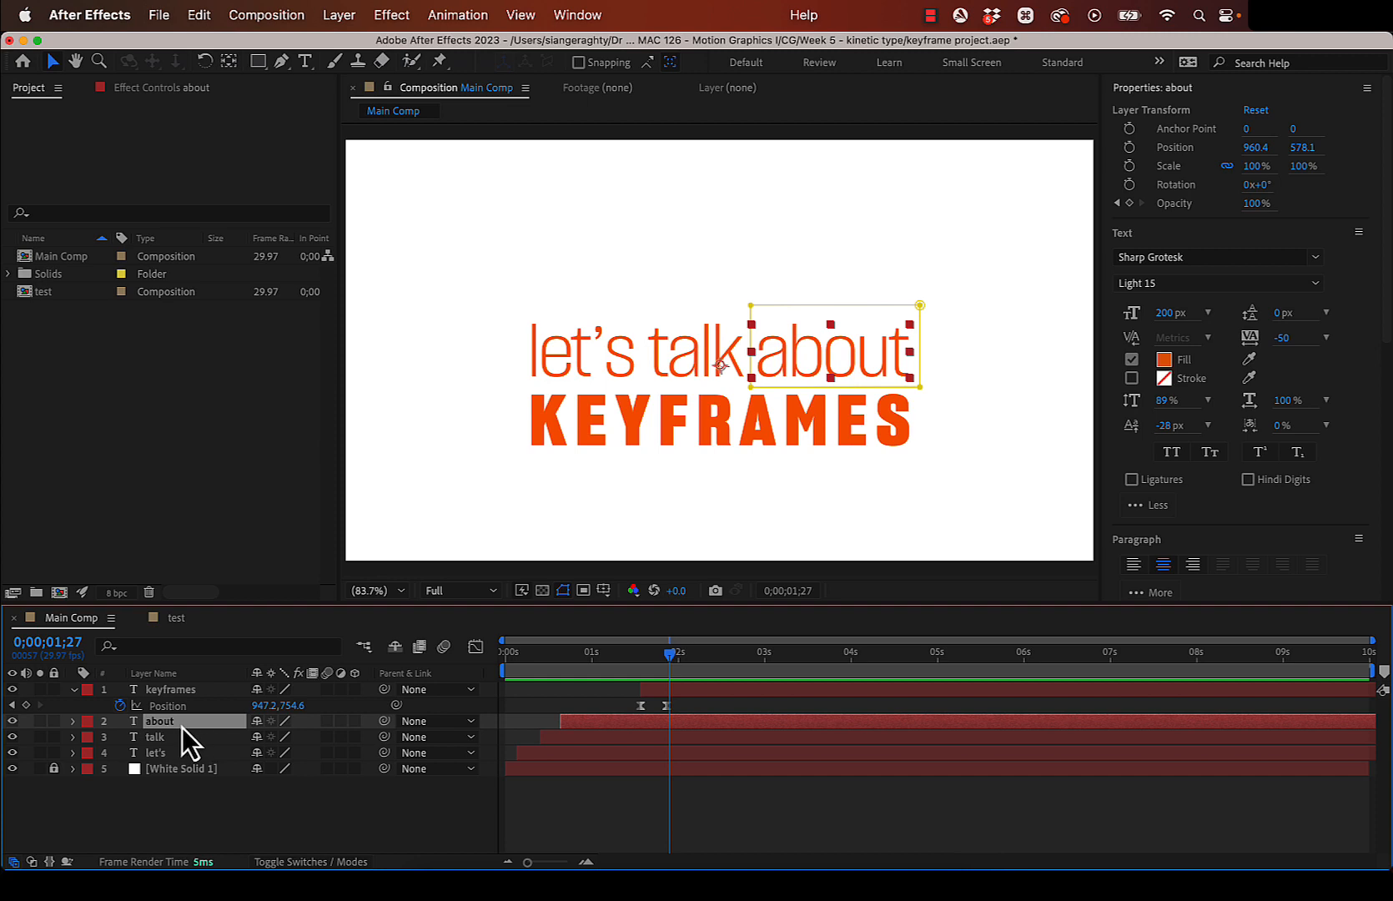
- Reveal the "about" layer's keyframes and apply Easy Ease to both of its Opacity keyframes
{"action": "key", "text": "u"}
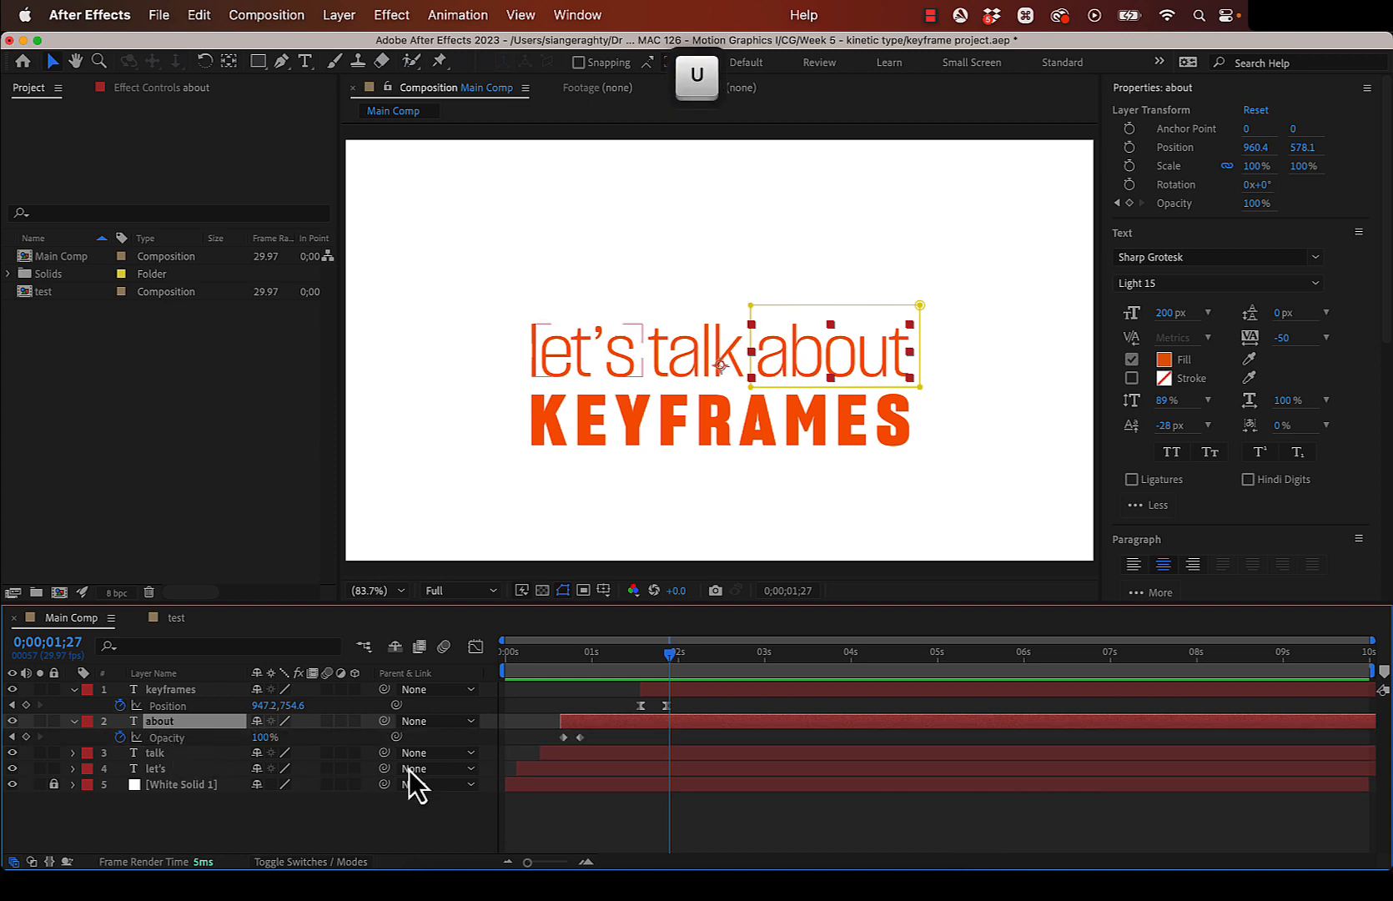
{"action": "left_click", "coordinate": [607, 739]}
{"action": "left_click", "coordinate": [580, 737]}
{"action": "left_click_drag", "start_coordinate": [551, 738], "coordinate": [544, 747]}
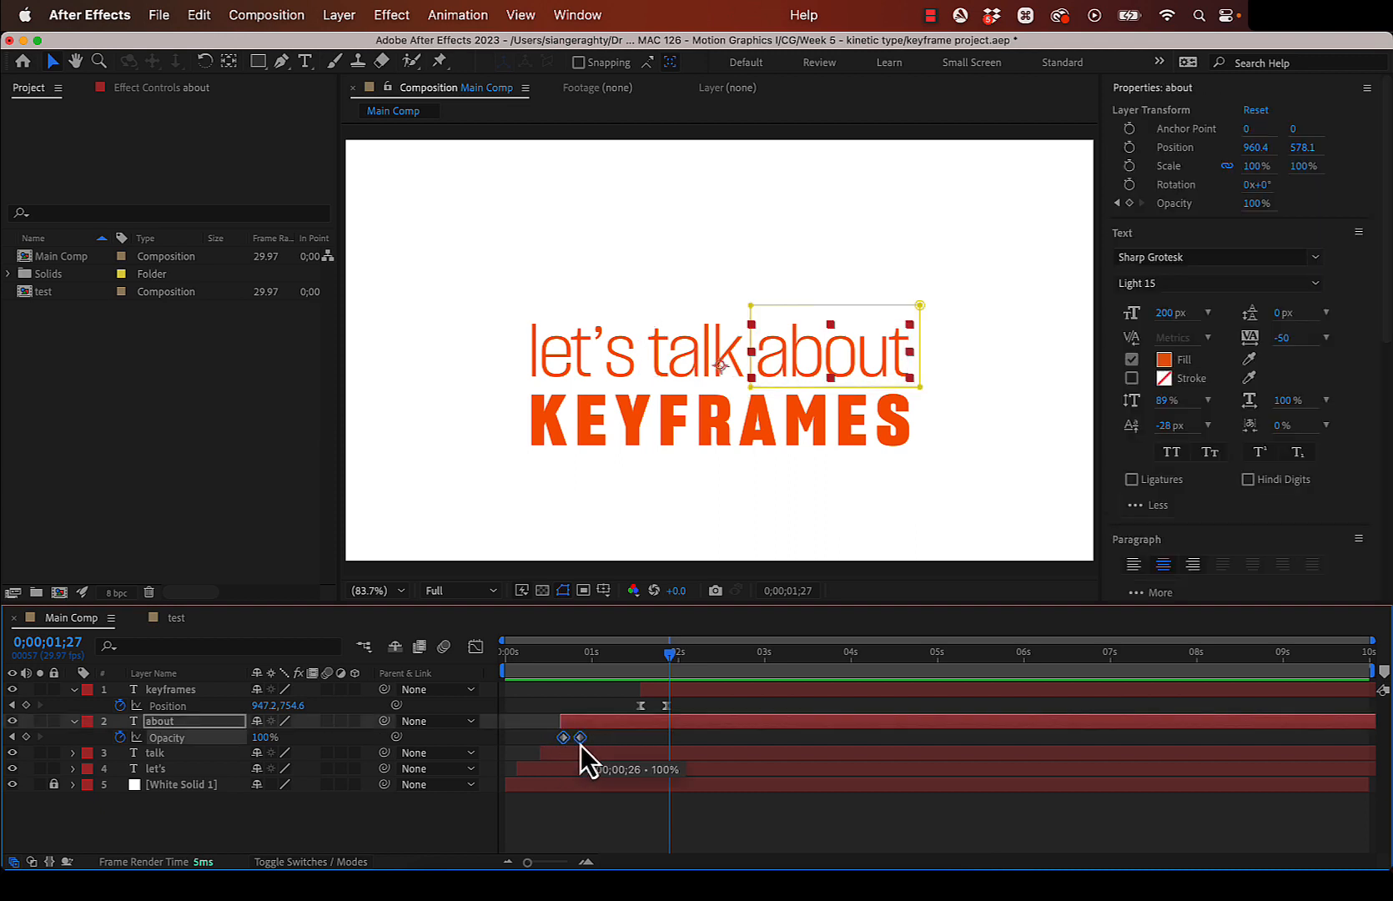
{"action": "right_click", "coordinate": [580, 742]}
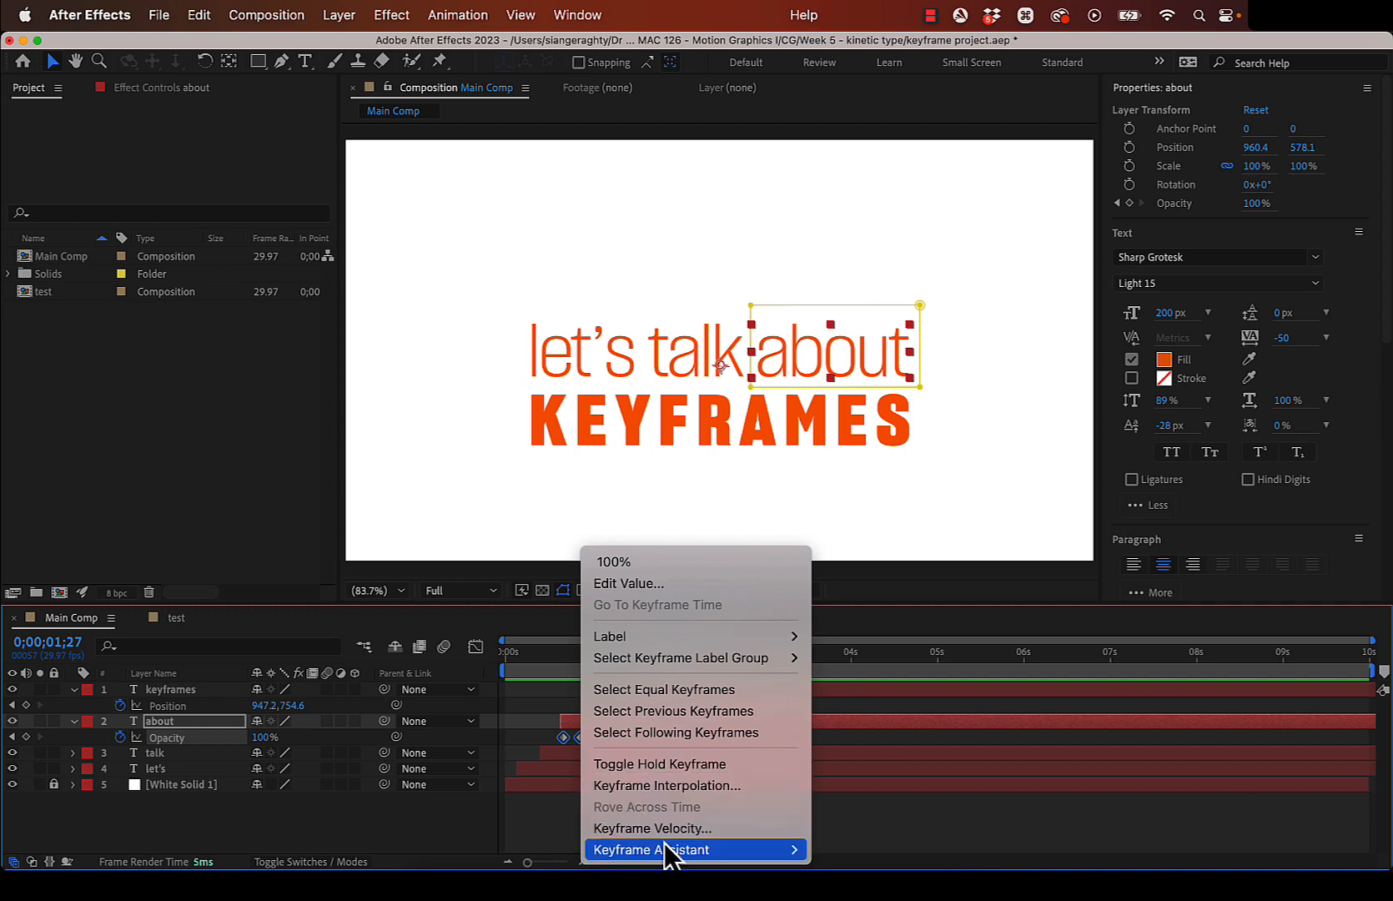
{"action": "mouse_move", "coordinate": [671, 849]}
{"action": "left_click", "coordinate": [896, 722]}
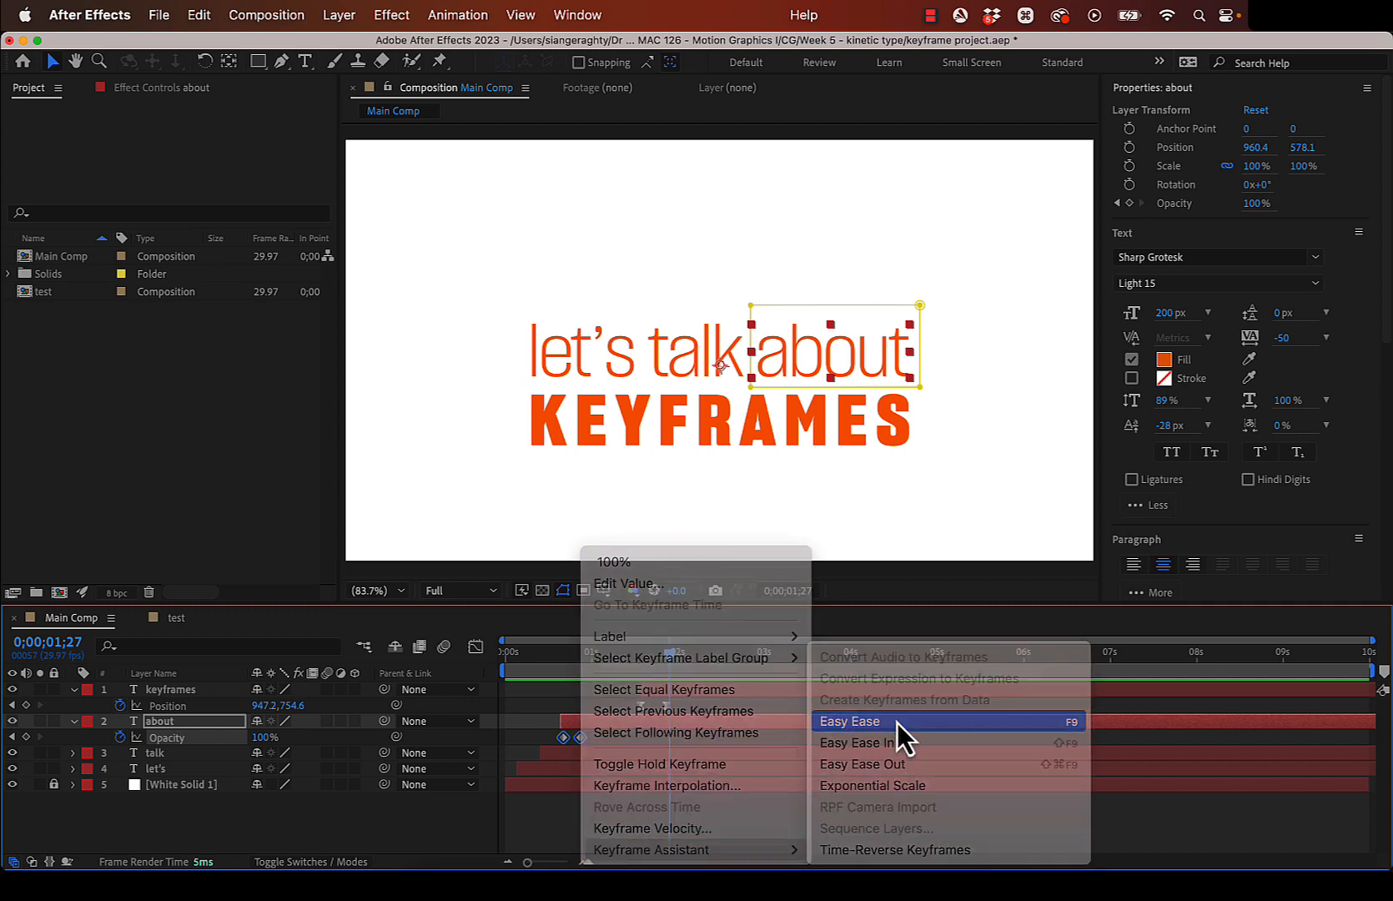
- Reveal the "talk" layer's keyframes and apply Easy Ease to both of its Opacity keyframes
{"action": "left_click", "coordinate": [156, 758]}
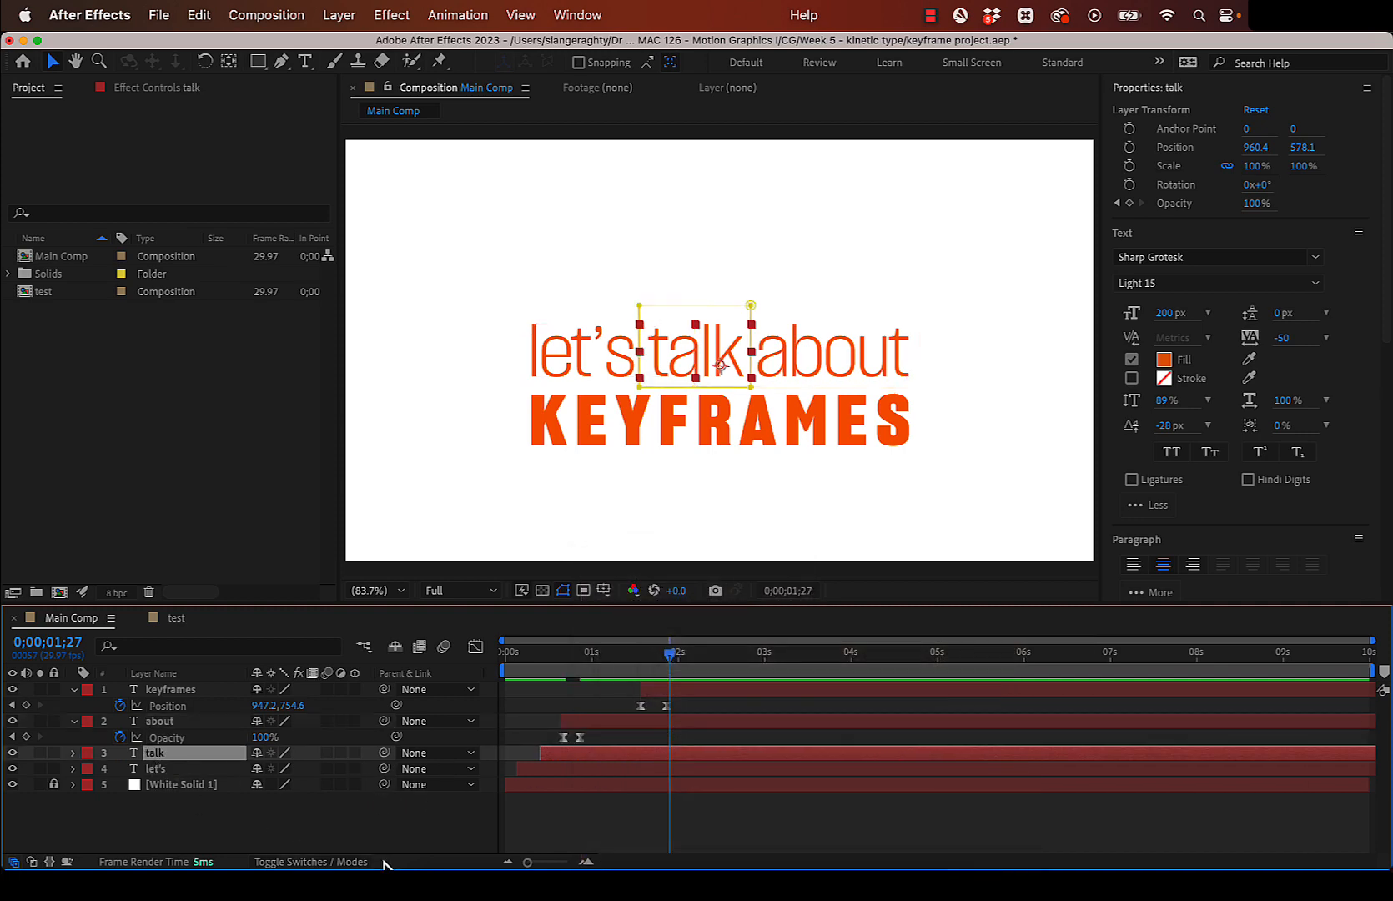
{"action": "key", "text": "u"}
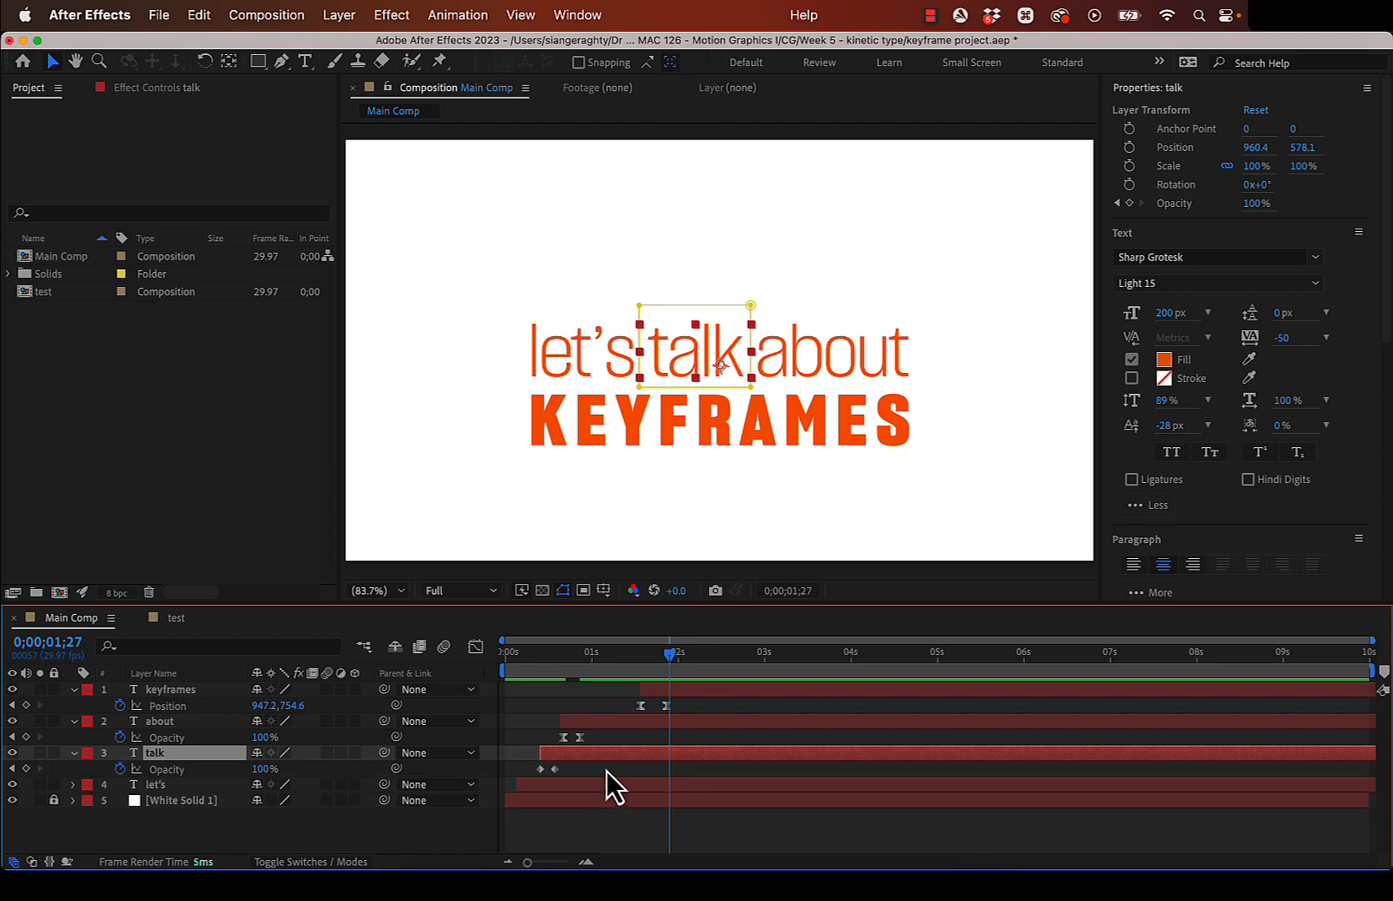
{"action": "left_click_drag", "start_coordinate": [607, 771], "coordinate": [526, 775]}
{"action": "right_click", "coordinate": [555, 769]}
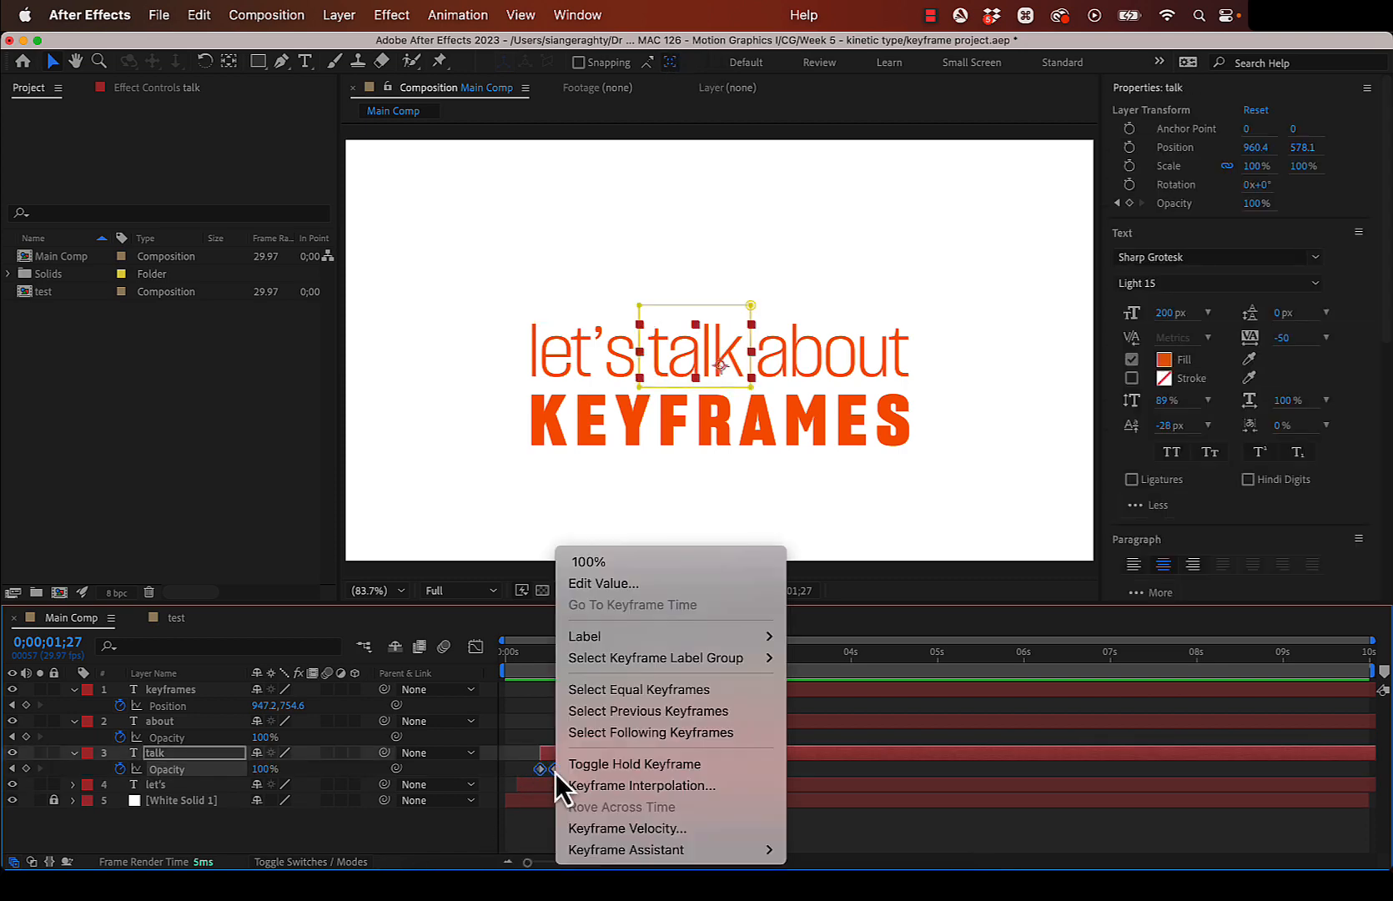
{"action": "mouse_move", "coordinate": [613, 847]}
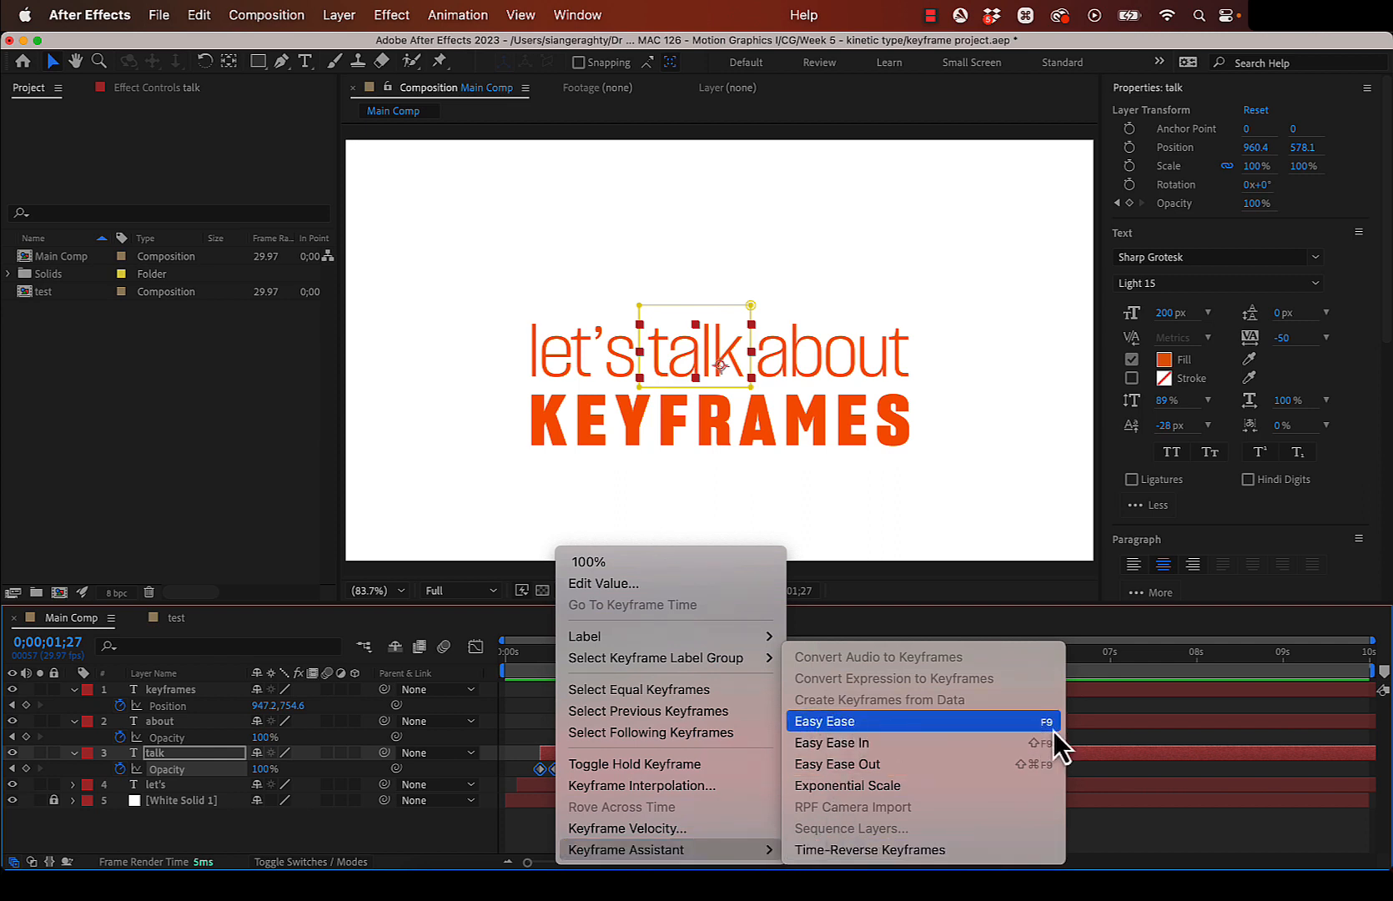
{"action": "left_click", "coordinate": [977, 730]}
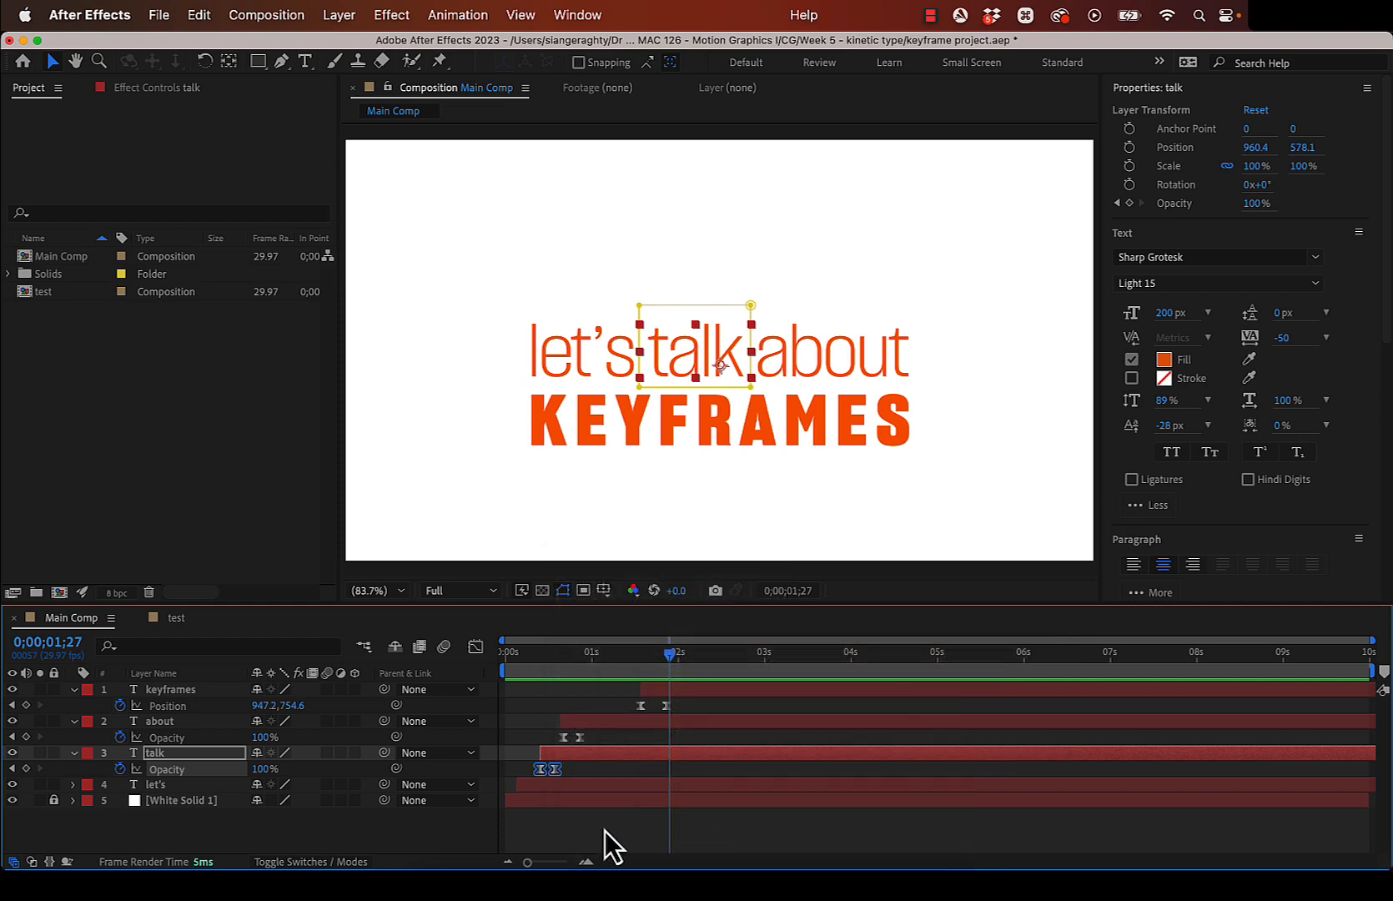
- Reveal the "let's" layer's keyframes, apply Easy Ease to both of its Opacity keyframes, and clear the selection
{"action": "left_click", "coordinate": [661, 784]}
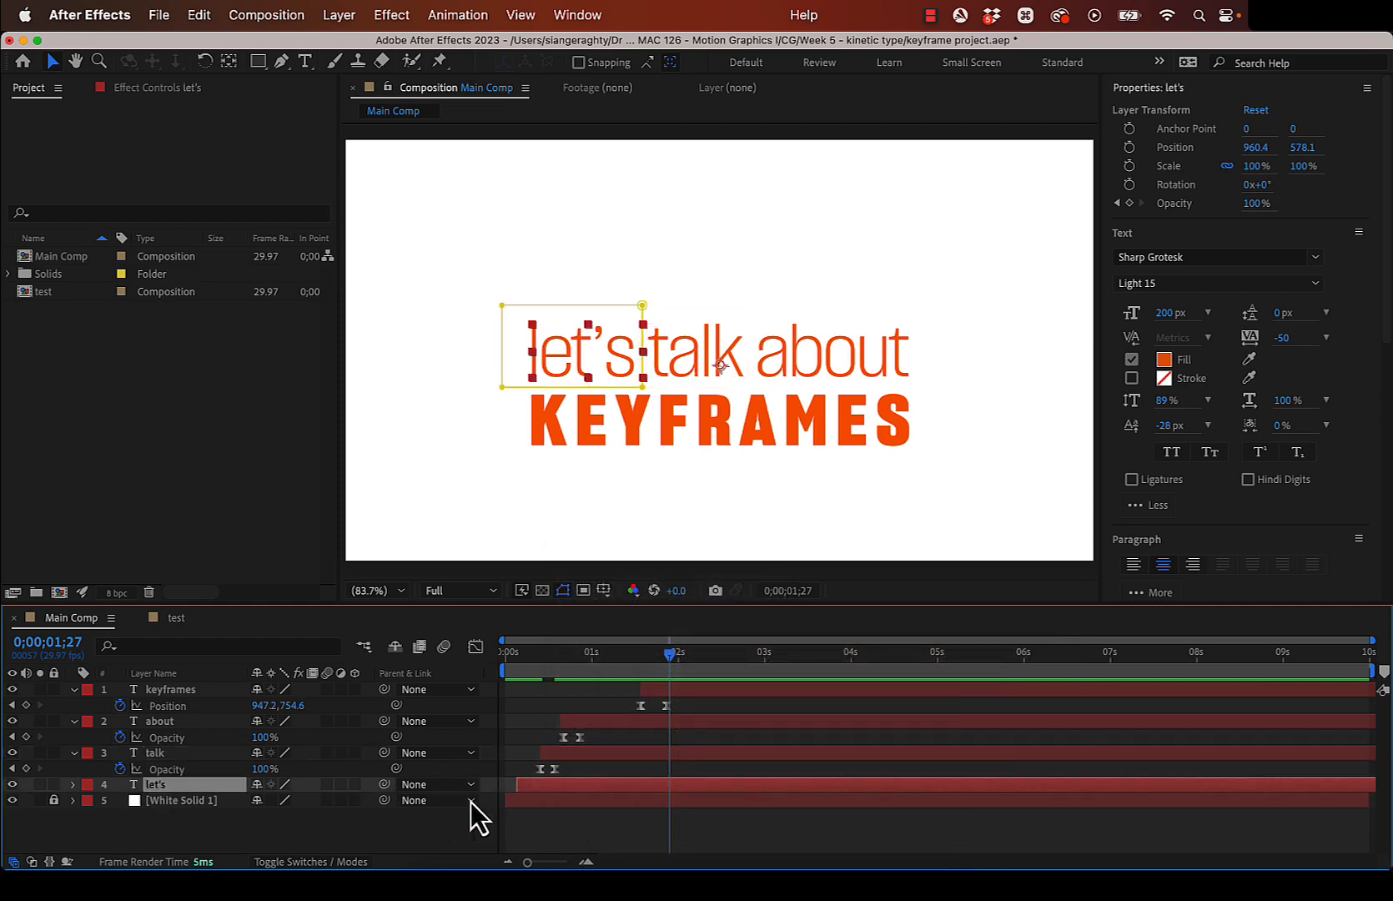
{"action": "key", "text": "u"}
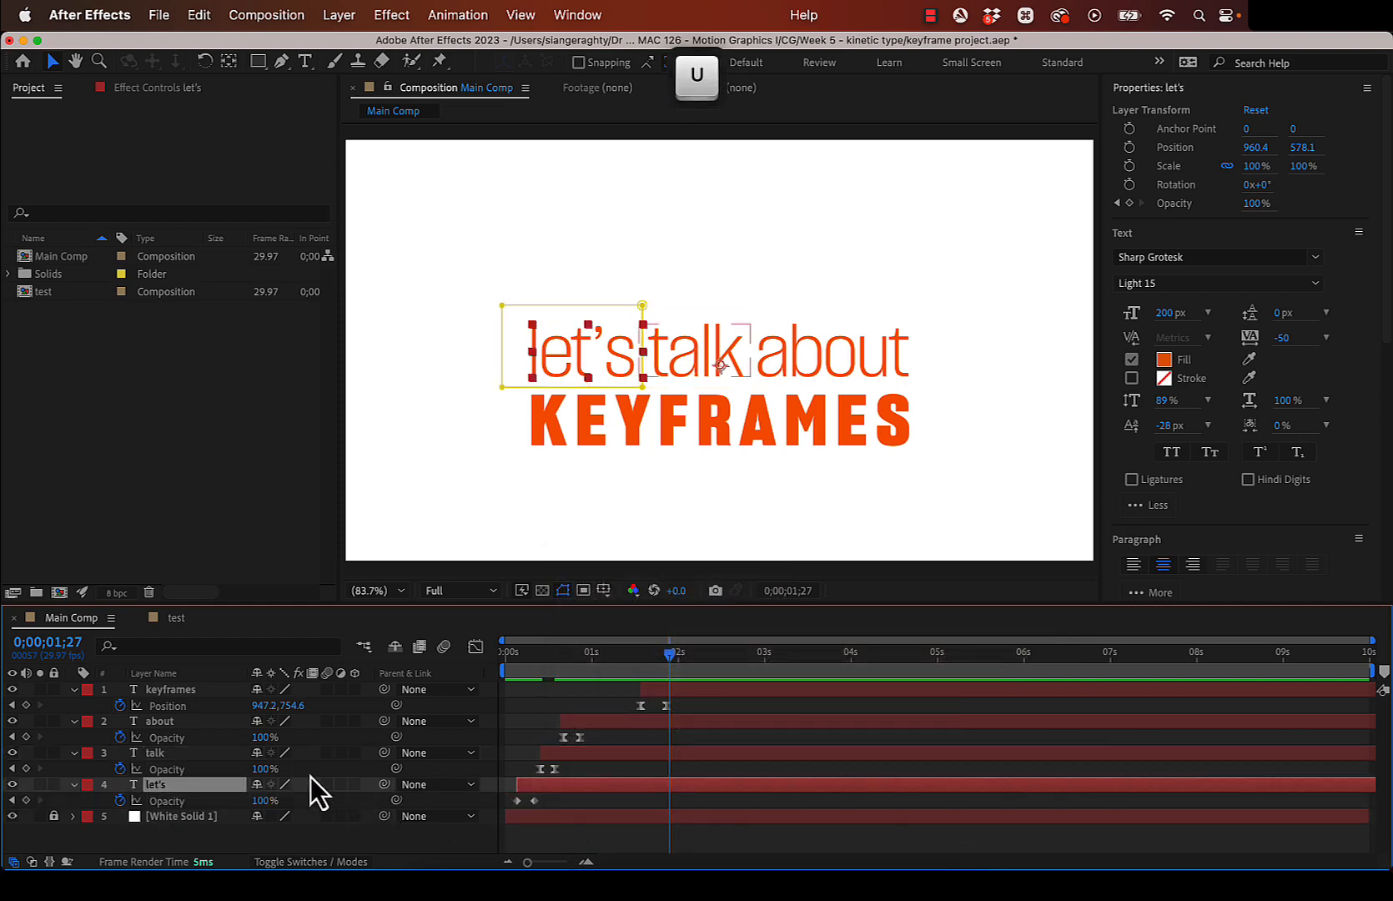
{"action": "left_click_drag", "start_coordinate": [593, 803], "coordinate": [507, 807]}
{"action": "right_click", "coordinate": [534, 801]}
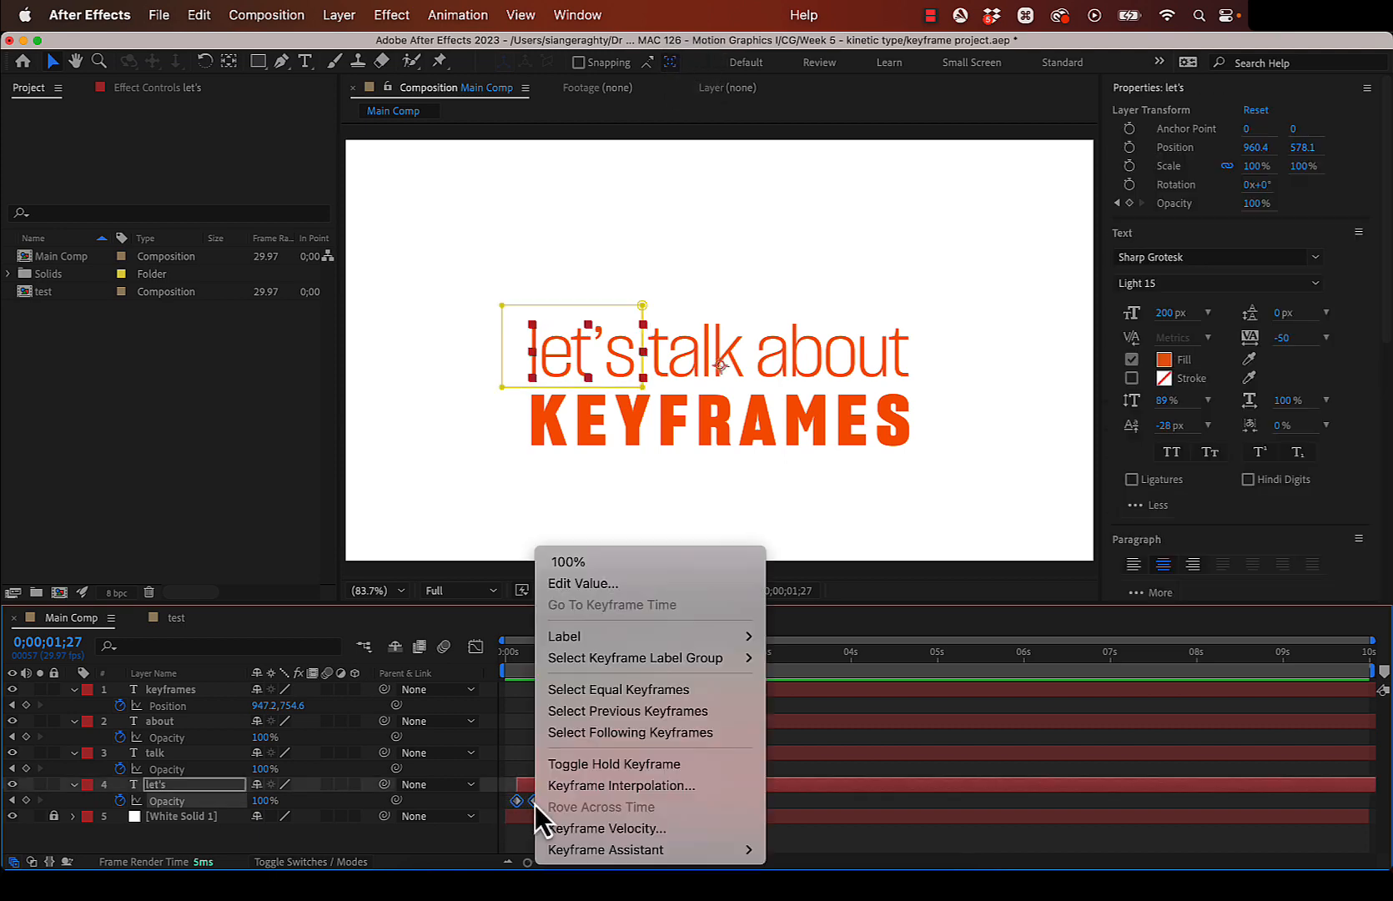
{"action": "mouse_move", "coordinate": [685, 854]}
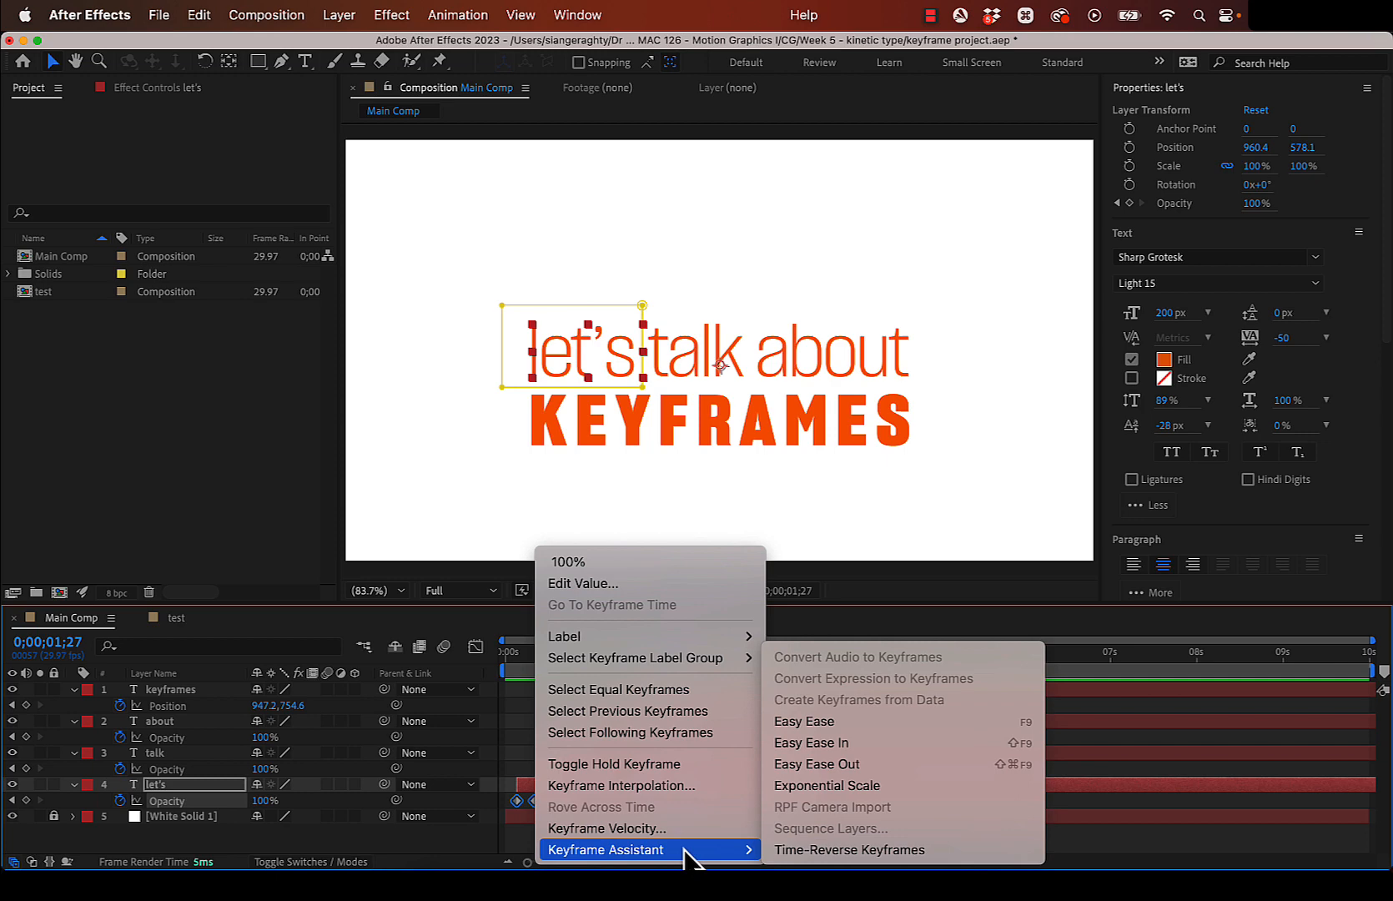
{"action": "left_click", "coordinate": [864, 722]}
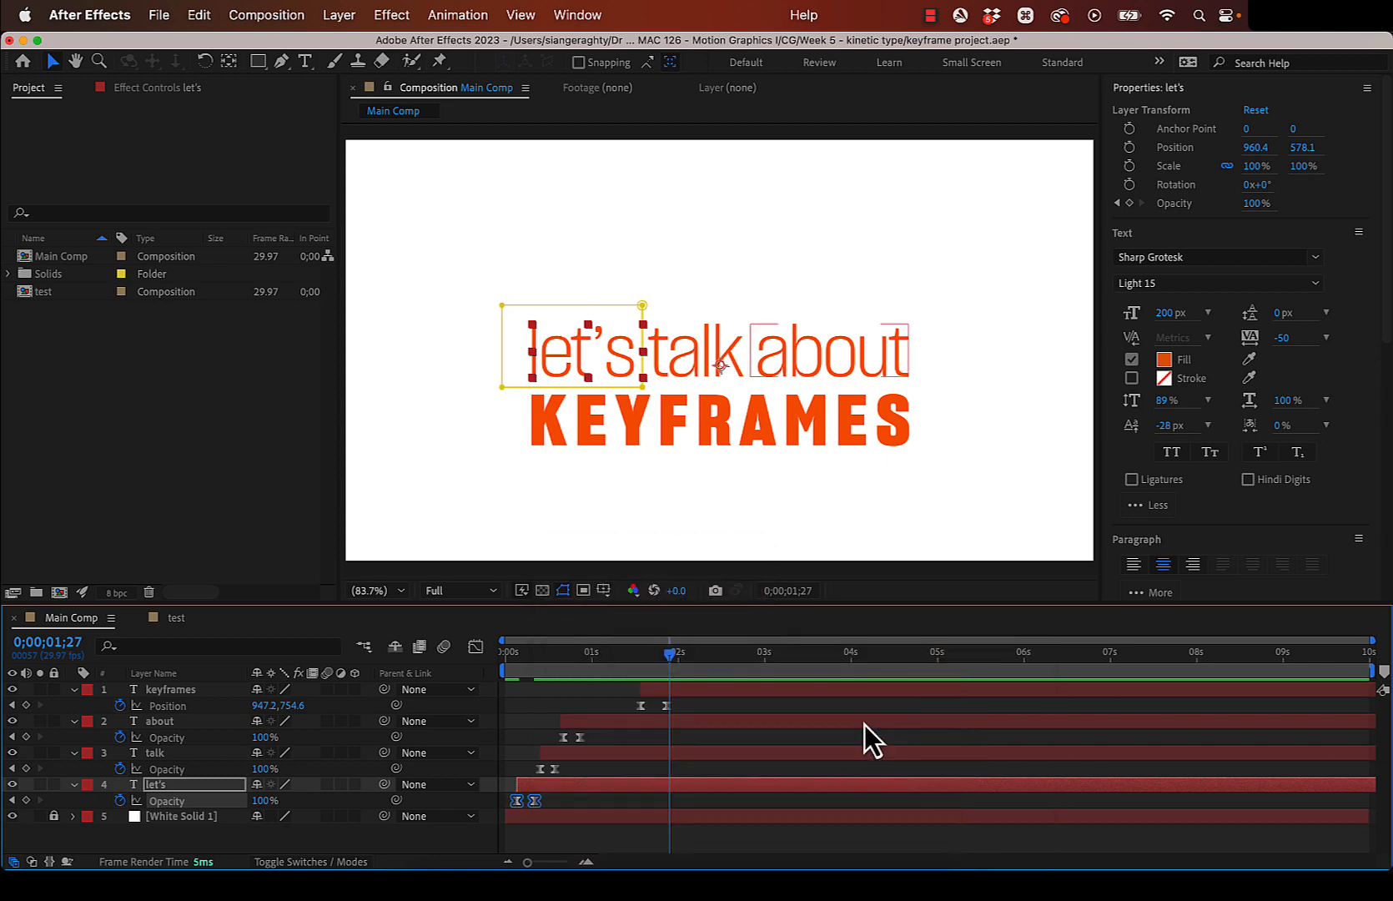
{"action": "left_click", "coordinate": [797, 861]}
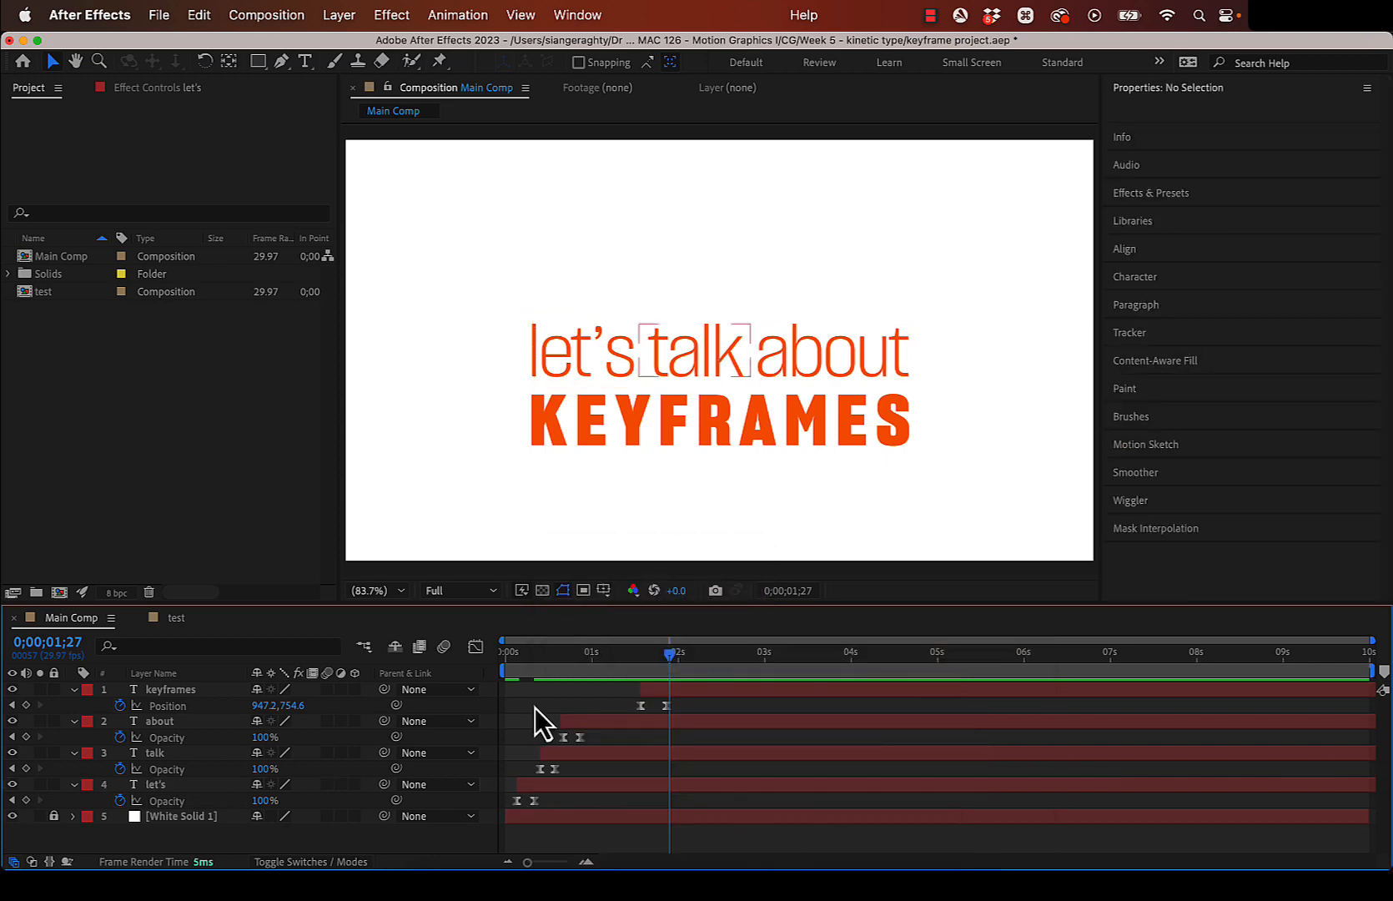
- Play the composition from the start to check the eased fades and slide-up, then return the playhead to 0;00;00;00
{"action": "left_click_drag", "start_coordinate": [674, 663], "coordinate": [449, 667]}
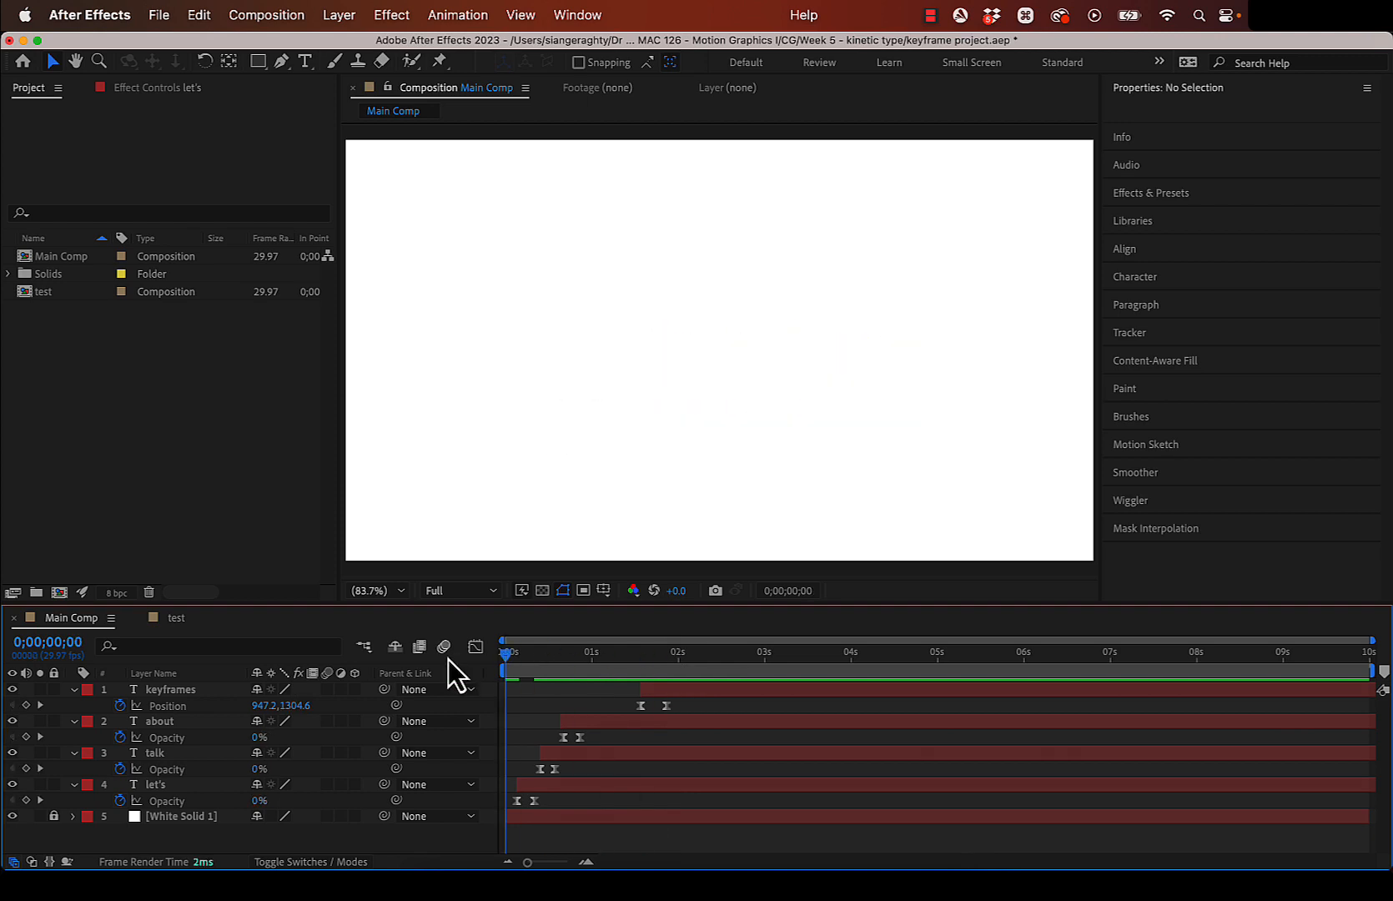
{"action": "key", "text": "space"}
{"action": "left_click", "coordinate": [900, 662]}
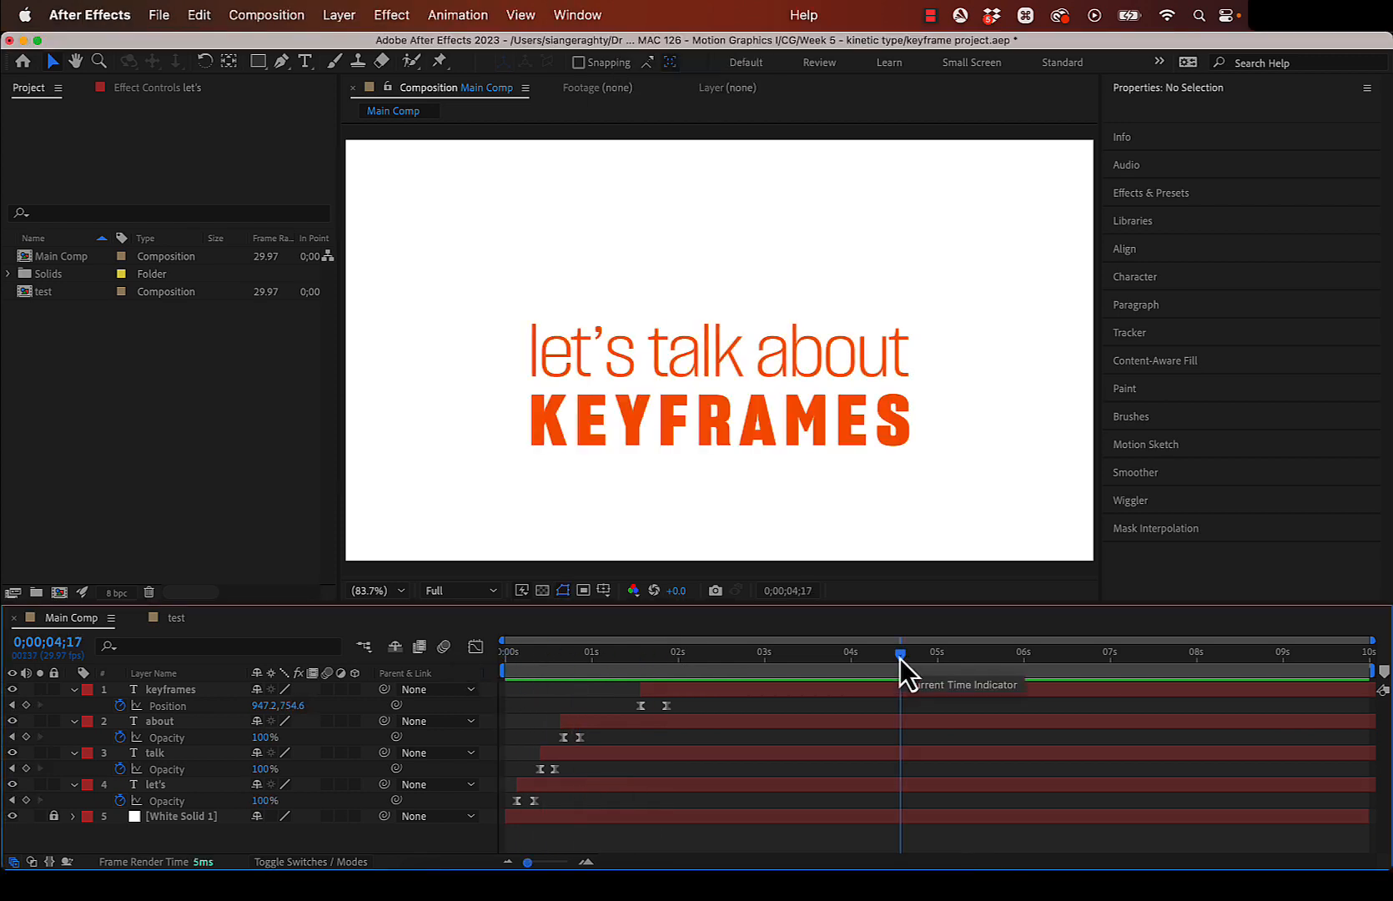
{"action": "left_click_drag", "start_coordinate": [900, 659], "coordinate": [486, 664]}
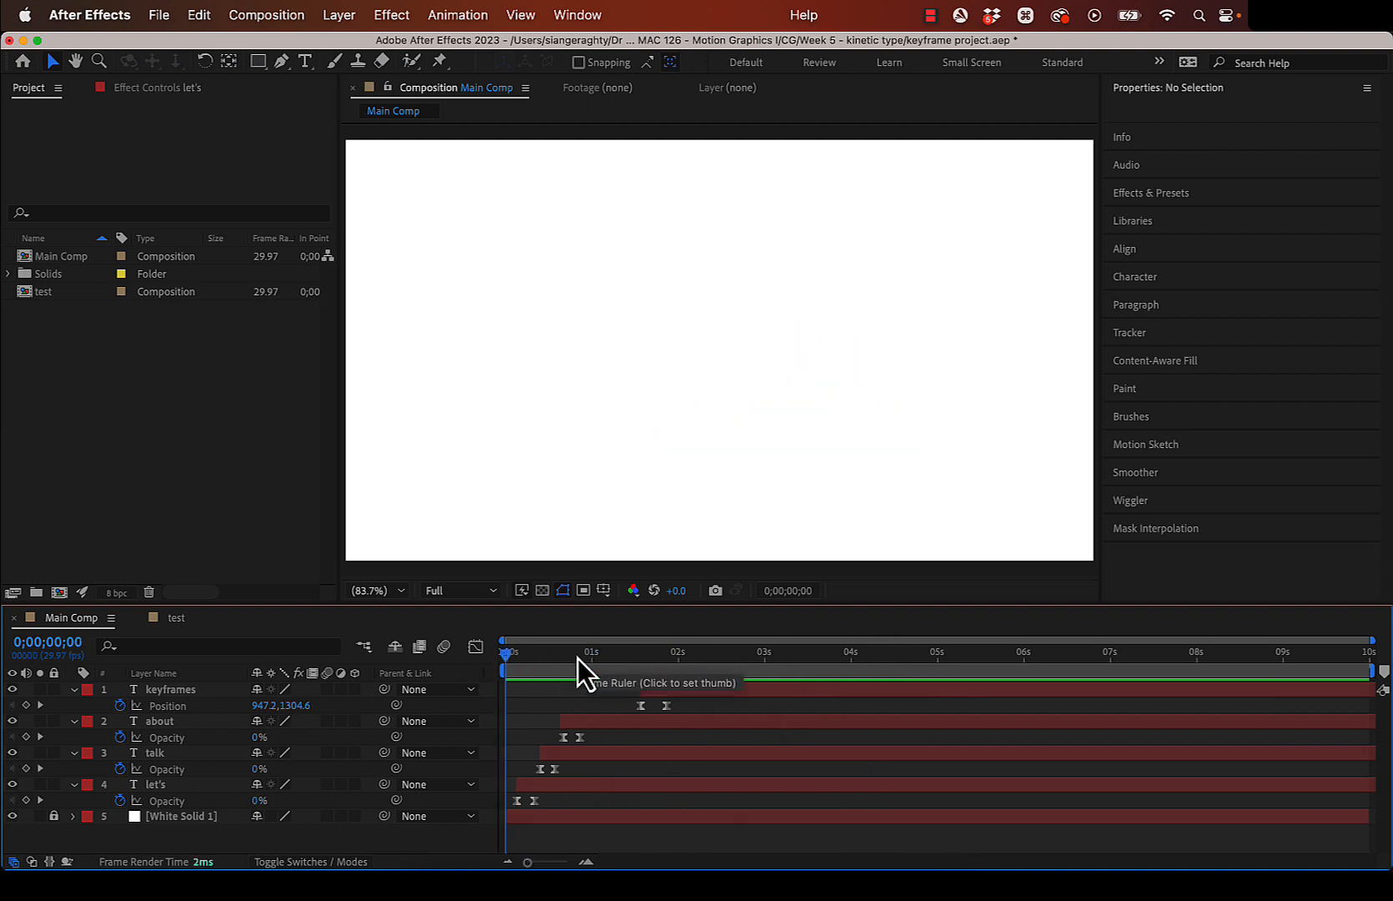